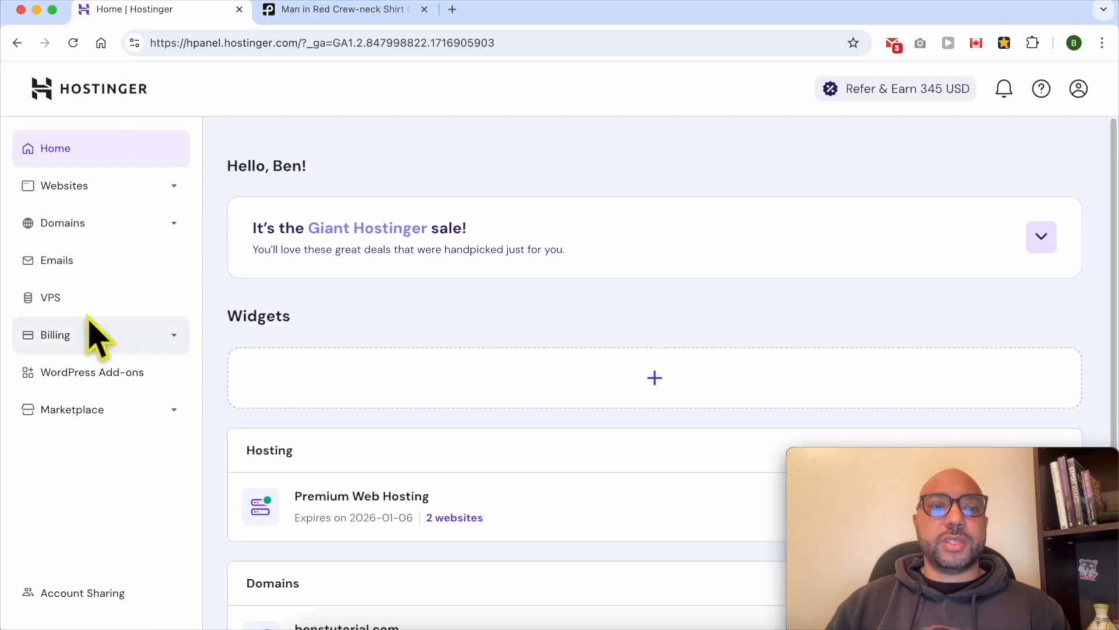
Open the websites list from the hosting dashboard
click(131, 188)
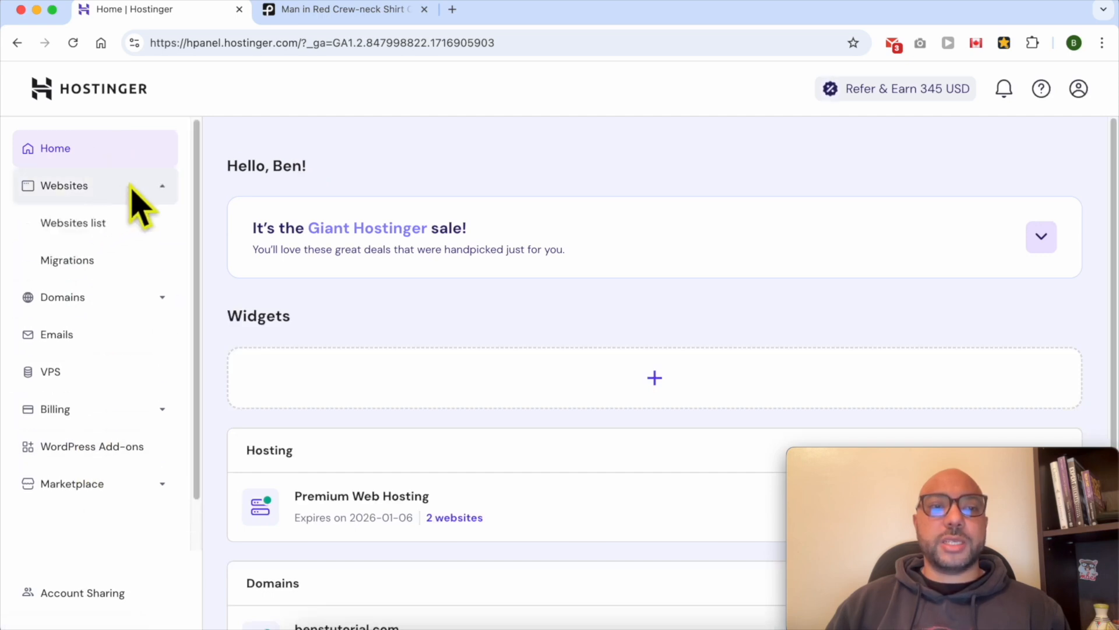
click(129, 228)
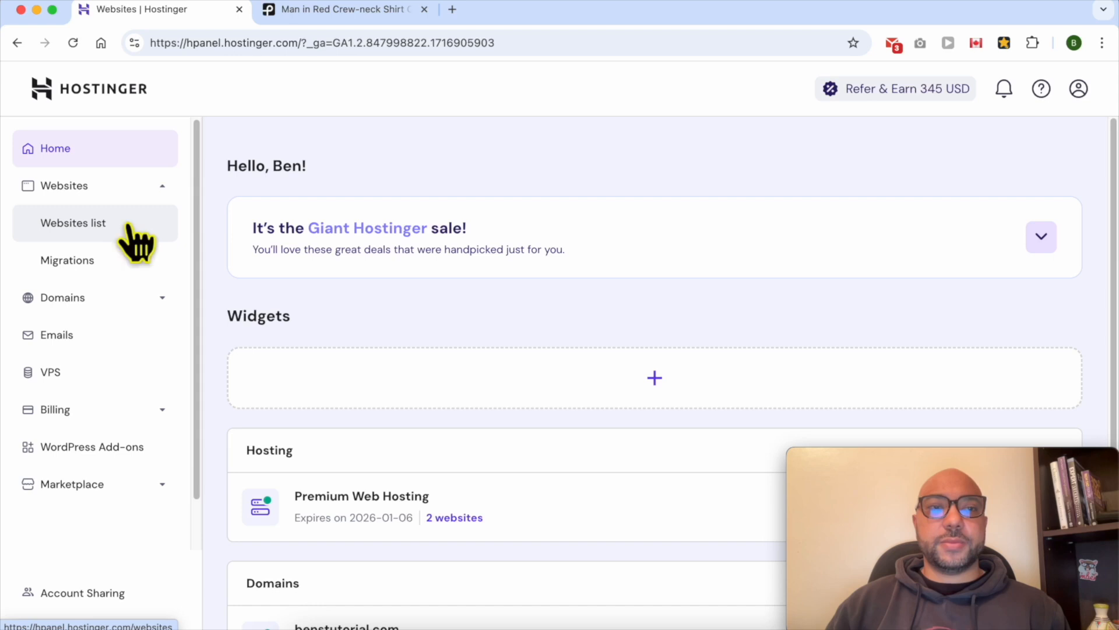
drag(910, 470, 921, 35)
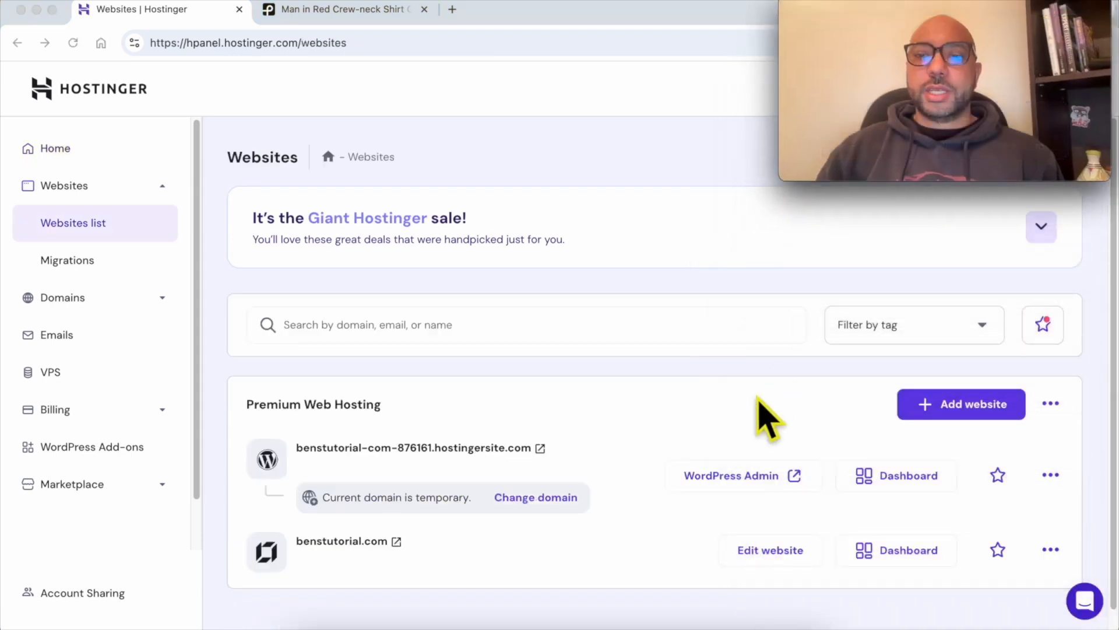
Review the two websites listed under Premium Web Hosting and their domain names
click(778, 552)
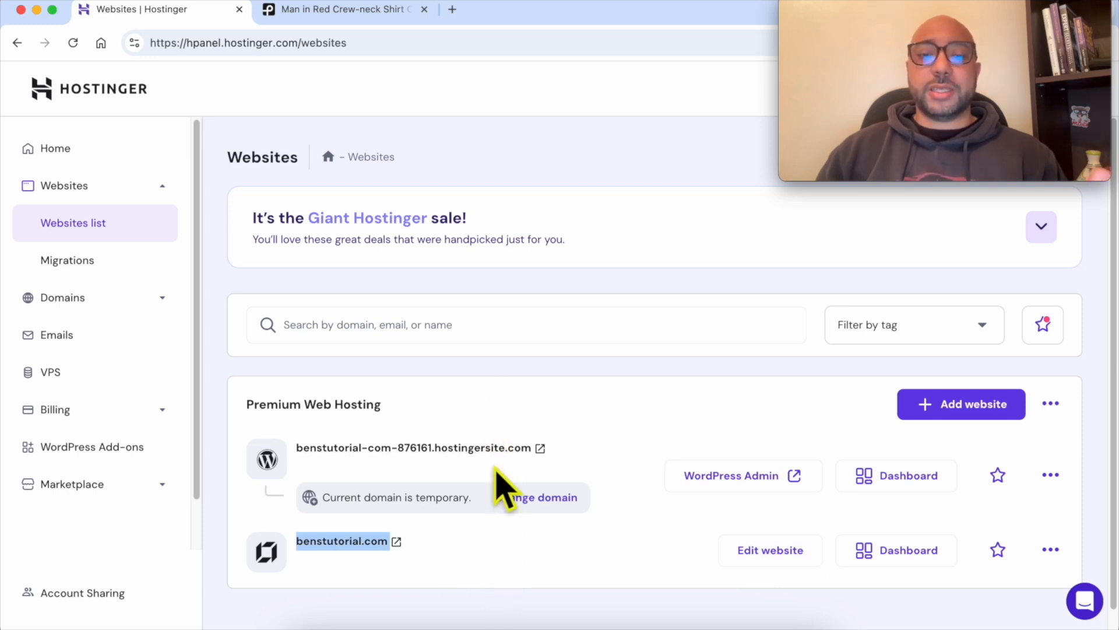
scroll(499, 542, down, 1)
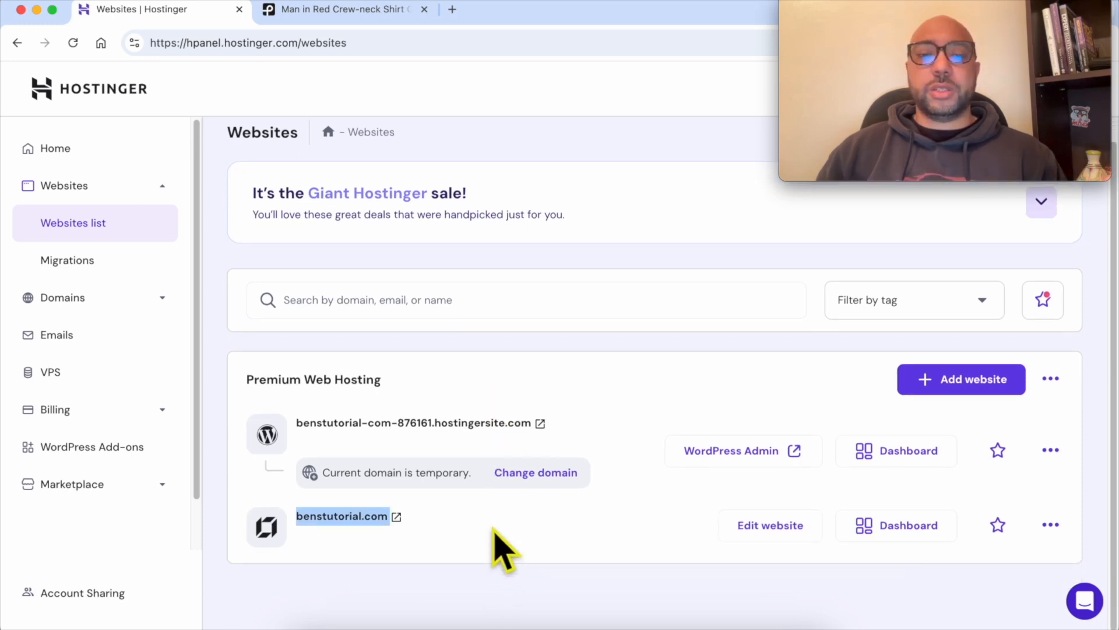
click(481, 516)
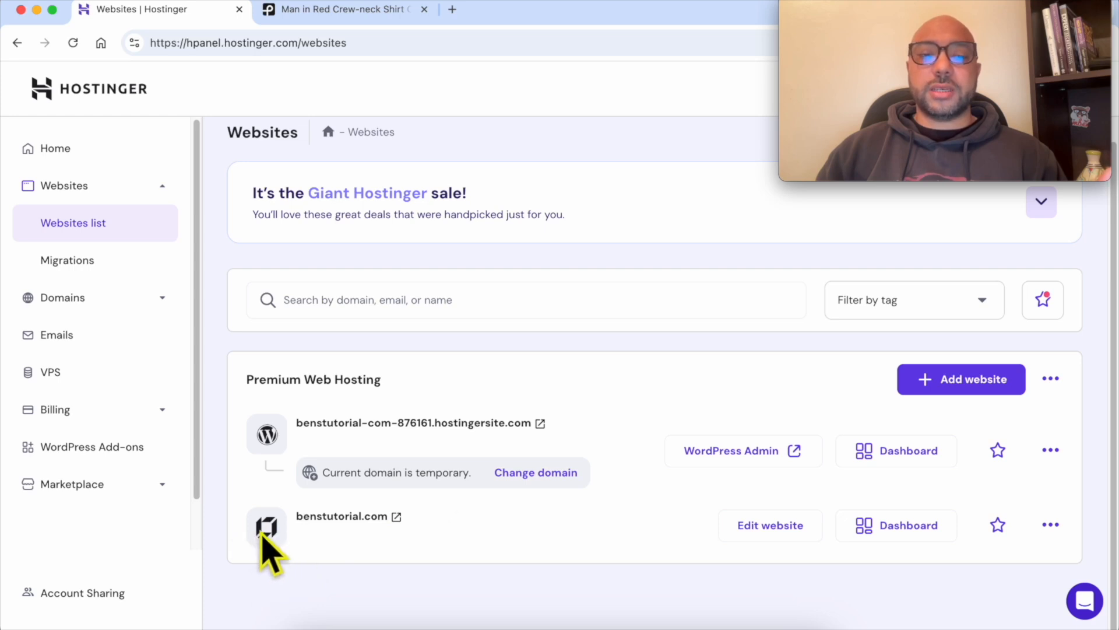
triple_click(445, 532)
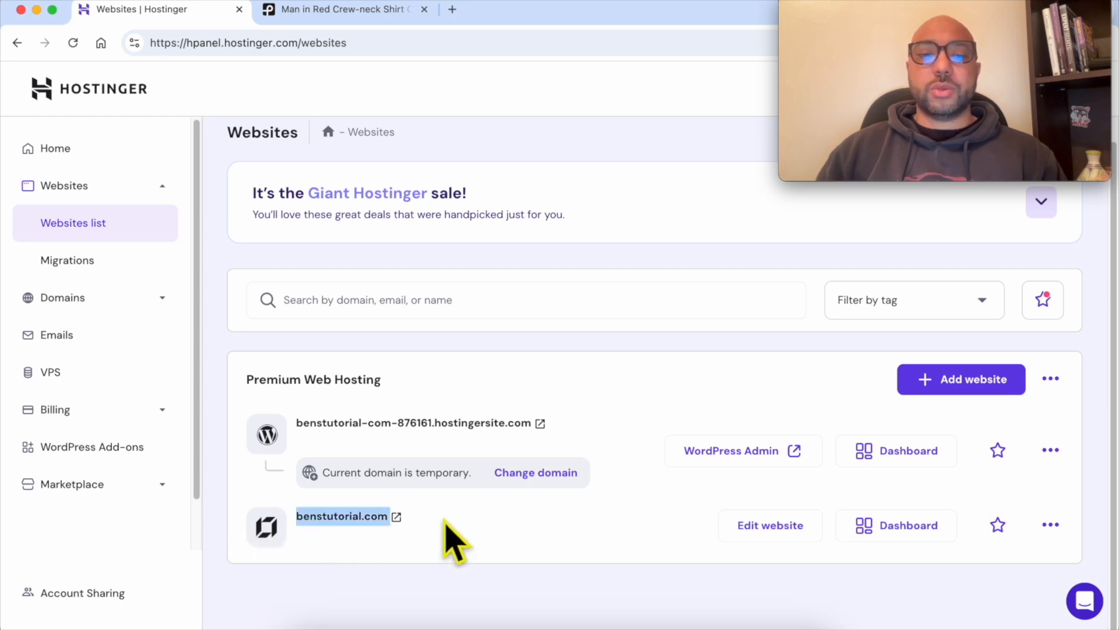
click(454, 524)
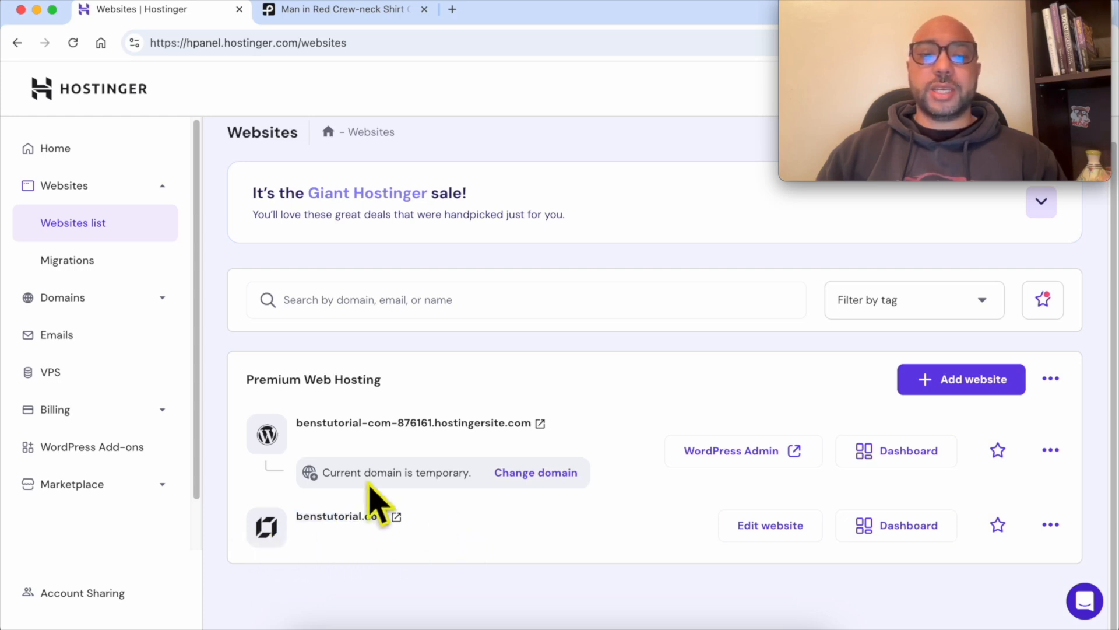
triple_click(587, 424)
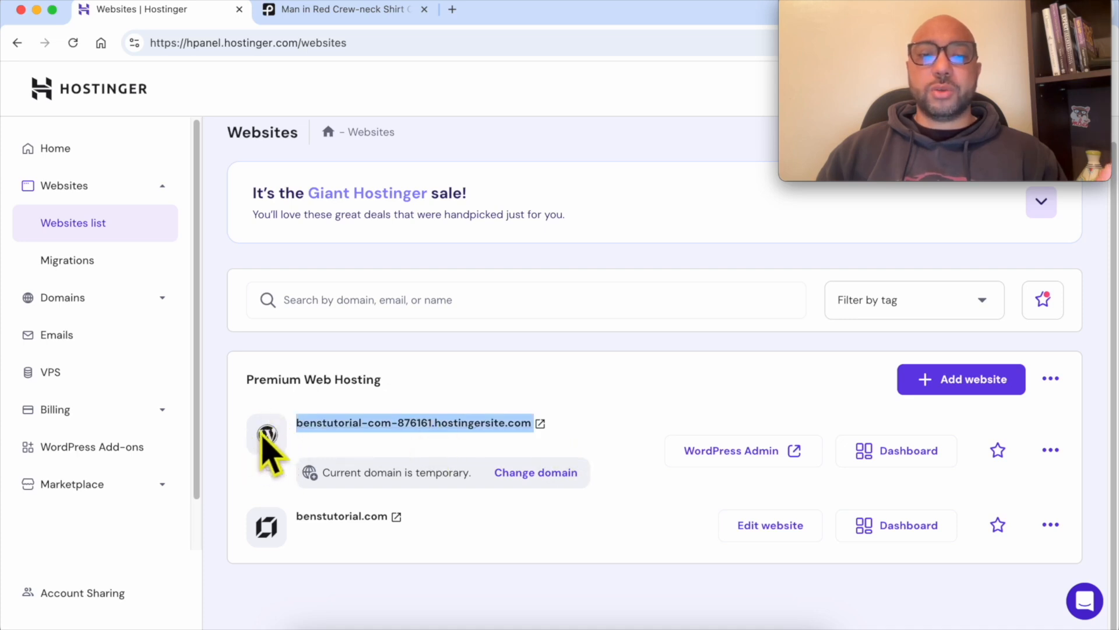
triple_click(437, 519)
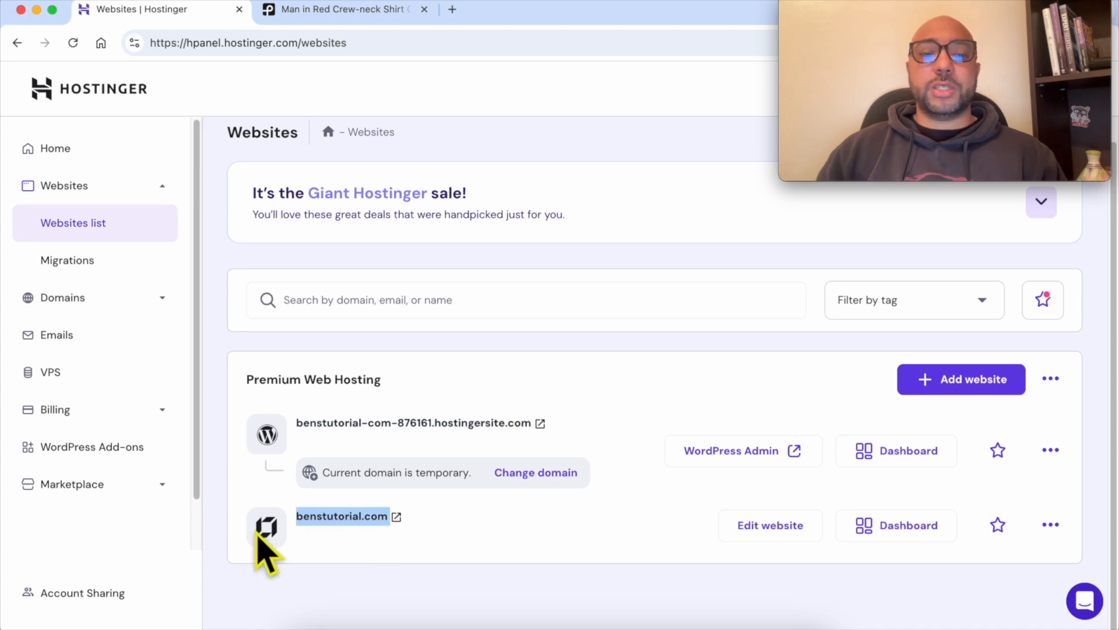
click(469, 530)
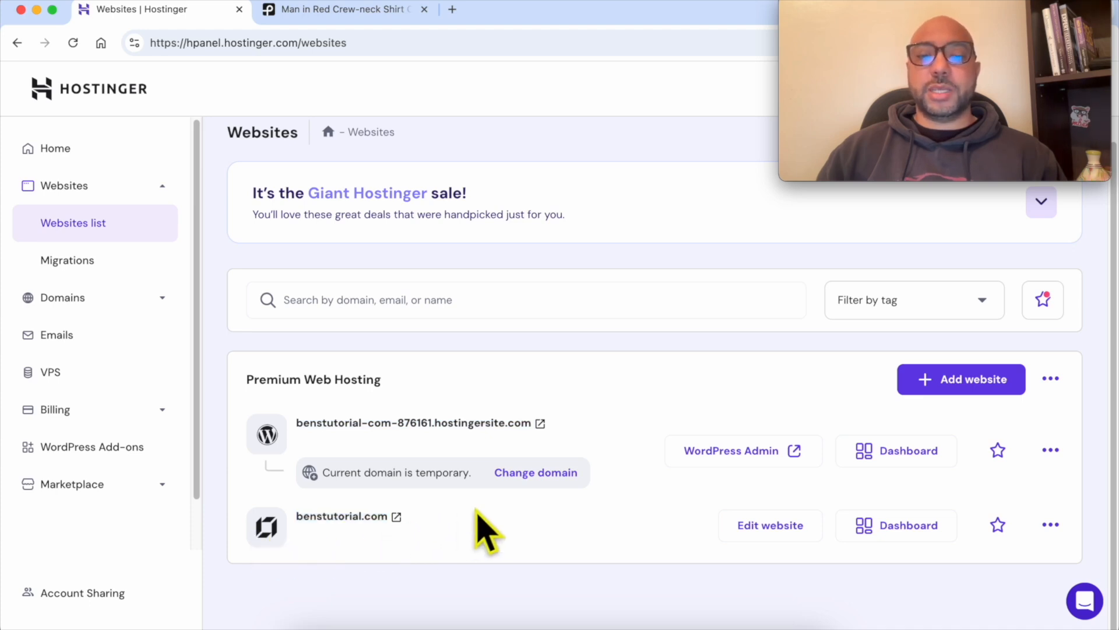
Open benstutorial.com for editing in the Website Builder
click(801, 531)
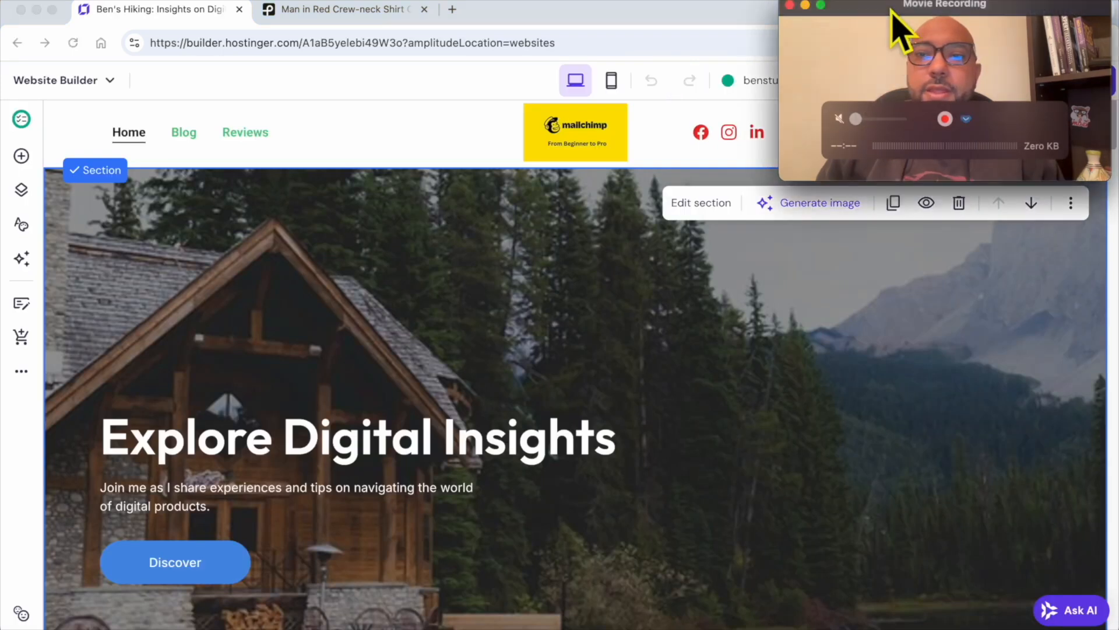
drag(892, 25, 919, 466)
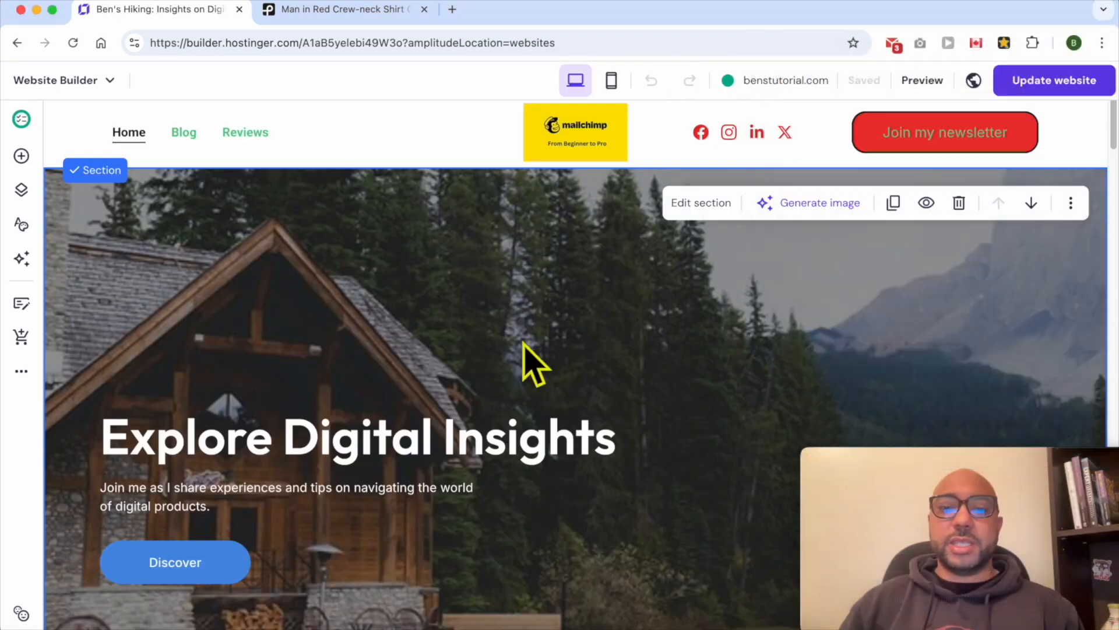
Open the add-section dialog above the Sharing Digital Product Experiences section and browse the section categories
scroll(527, 356, down, 7)
scroll(536, 379, down, 13)
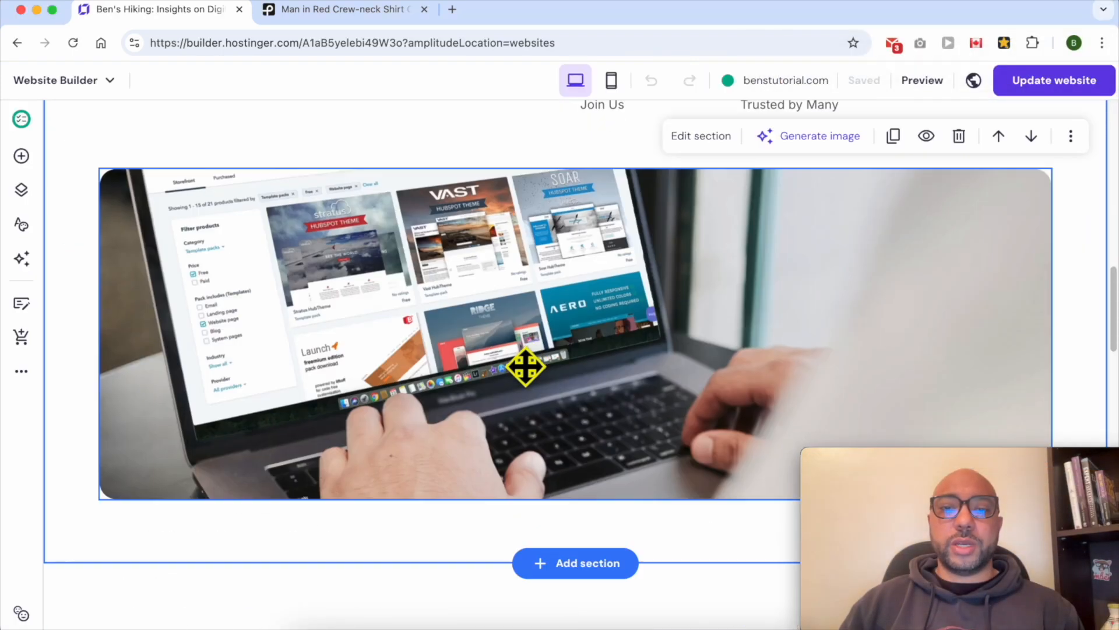
scroll(594, 305, up, 5)
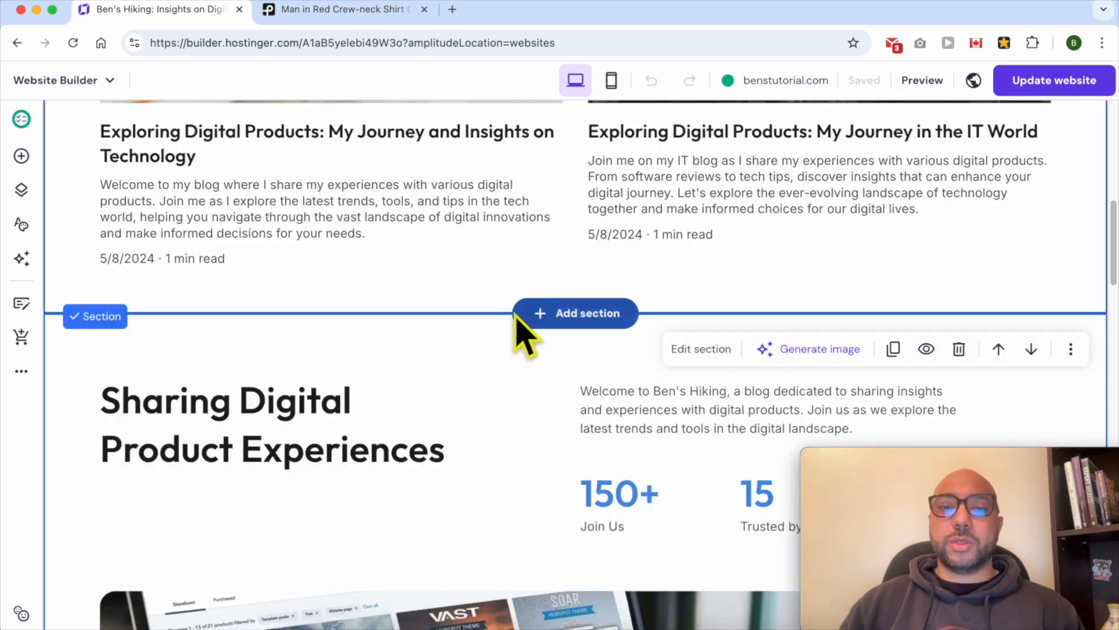
mouse_move(546, 309)
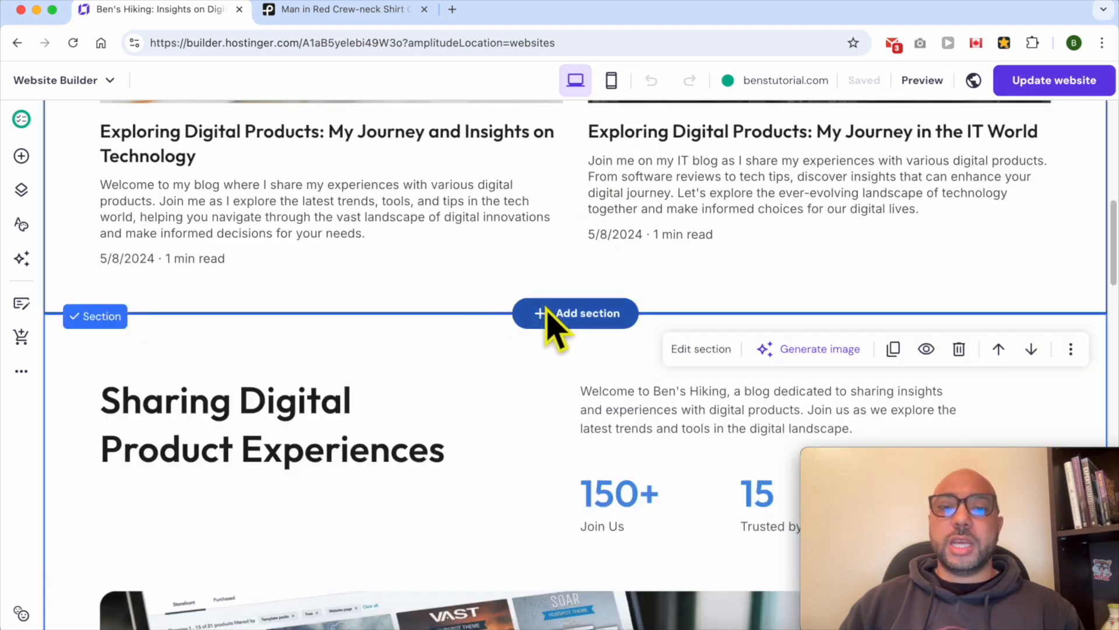
click(589, 314)
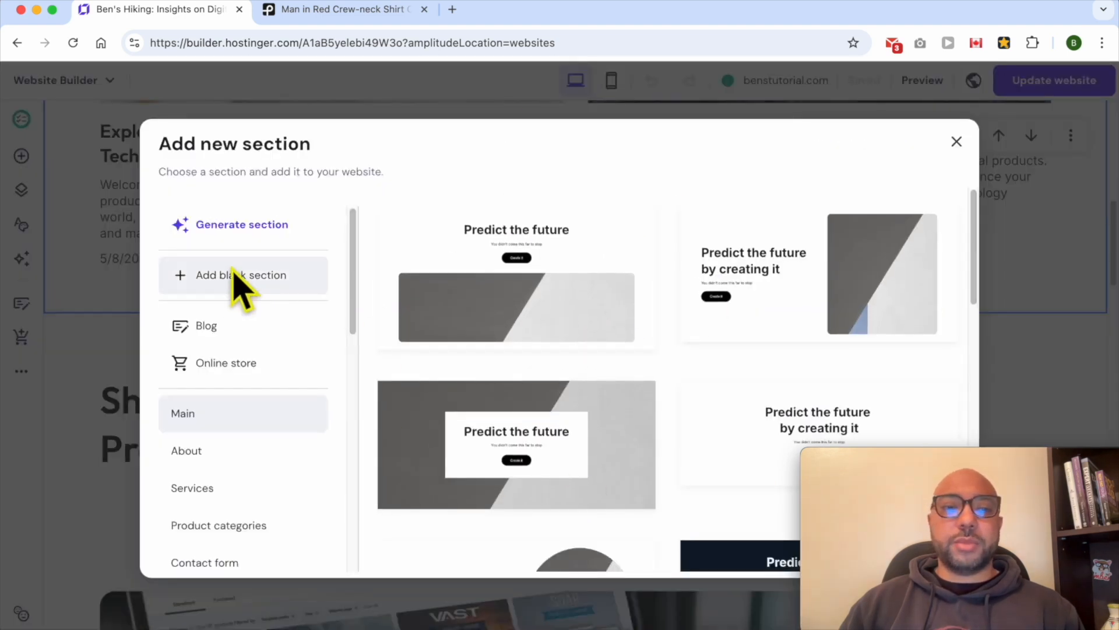
scroll(250, 387, down, 5)
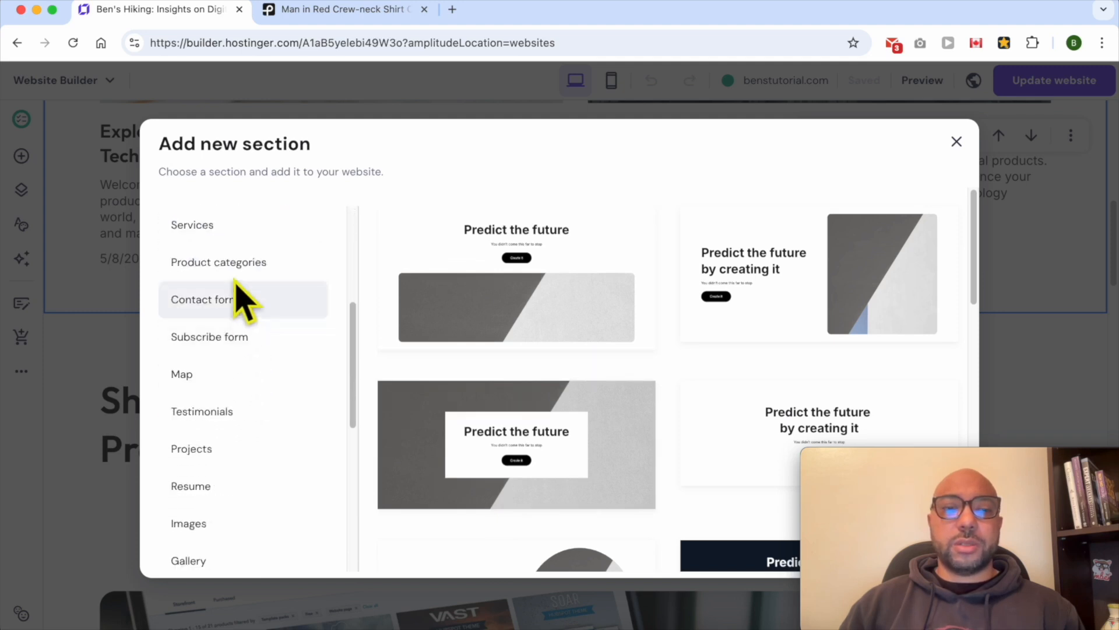
scroll(234, 402, down, 5)
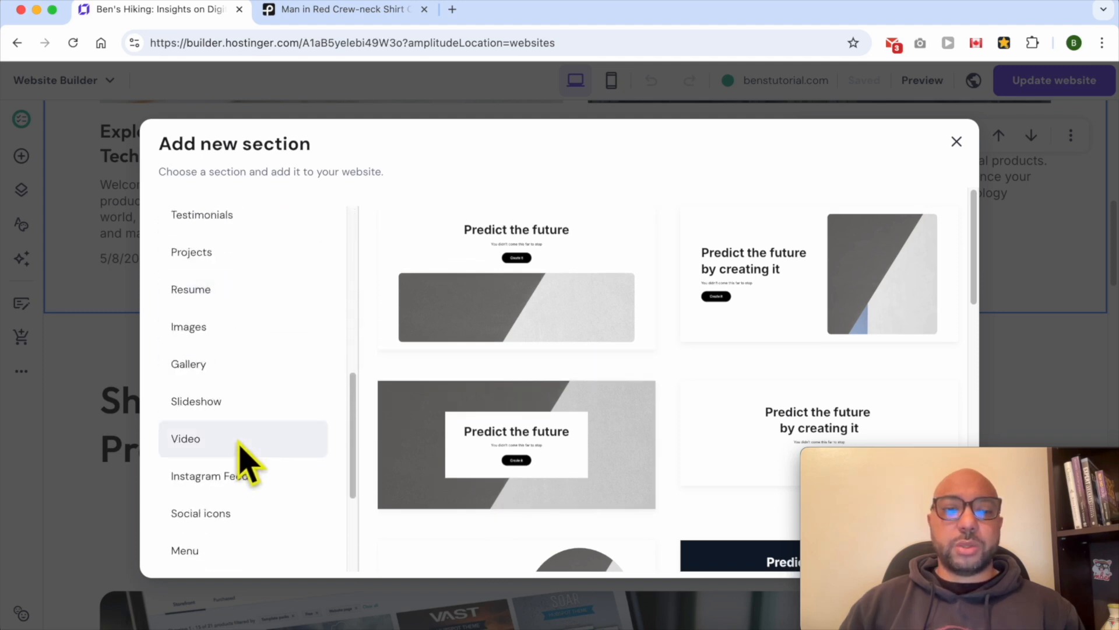
scroll(241, 460, down, 3)
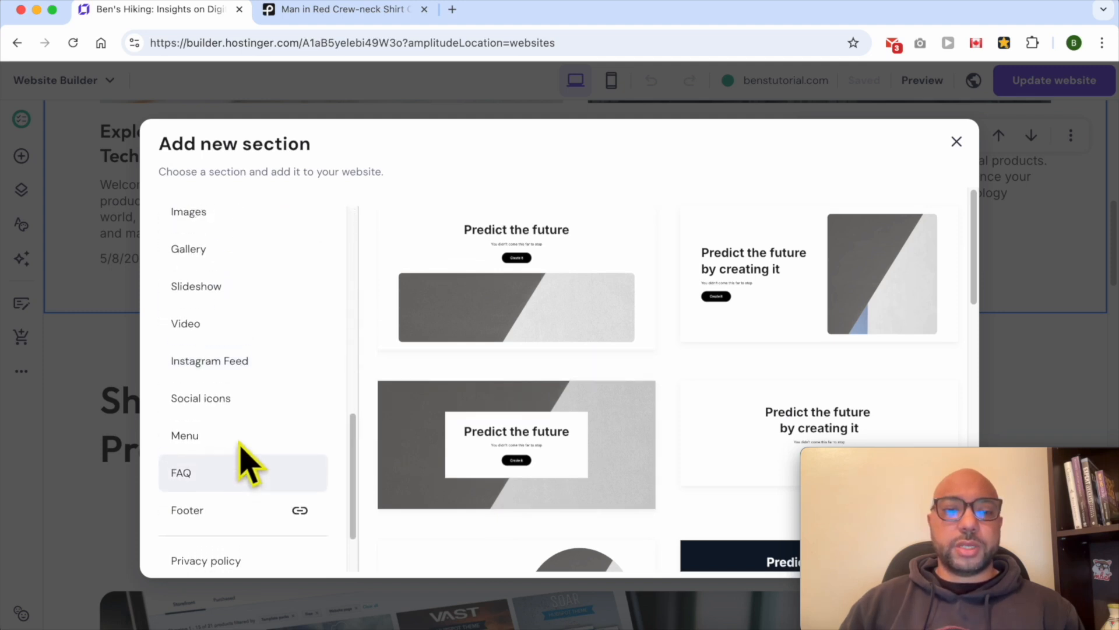
scroll(248, 464, up, 10)
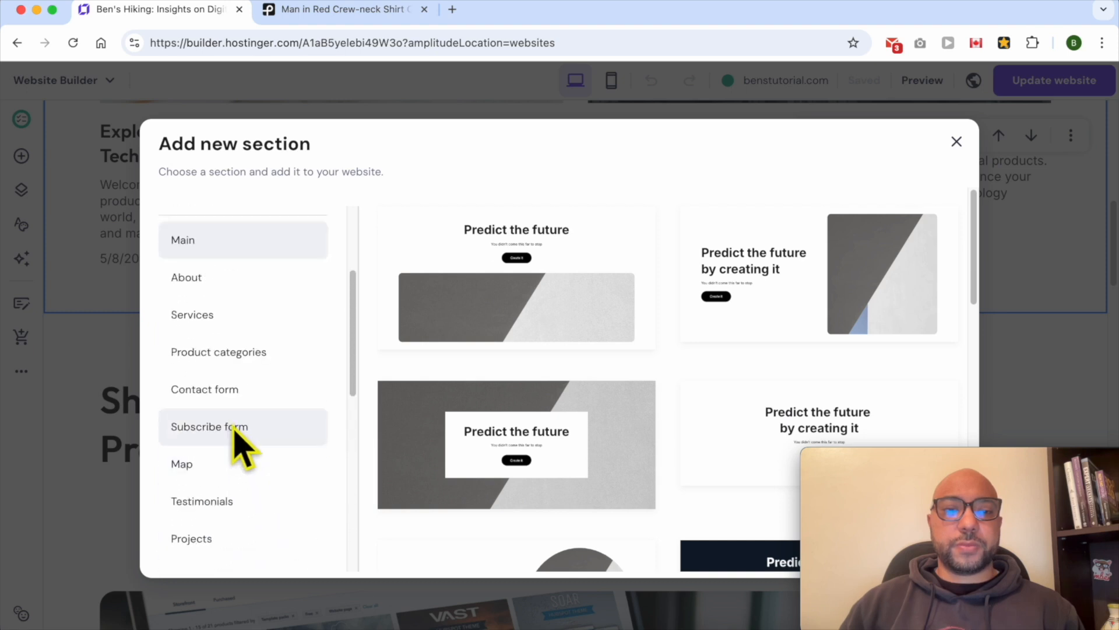
Add an About us section layout with an image and a 150+ / 15 statistics block
click(213, 279)
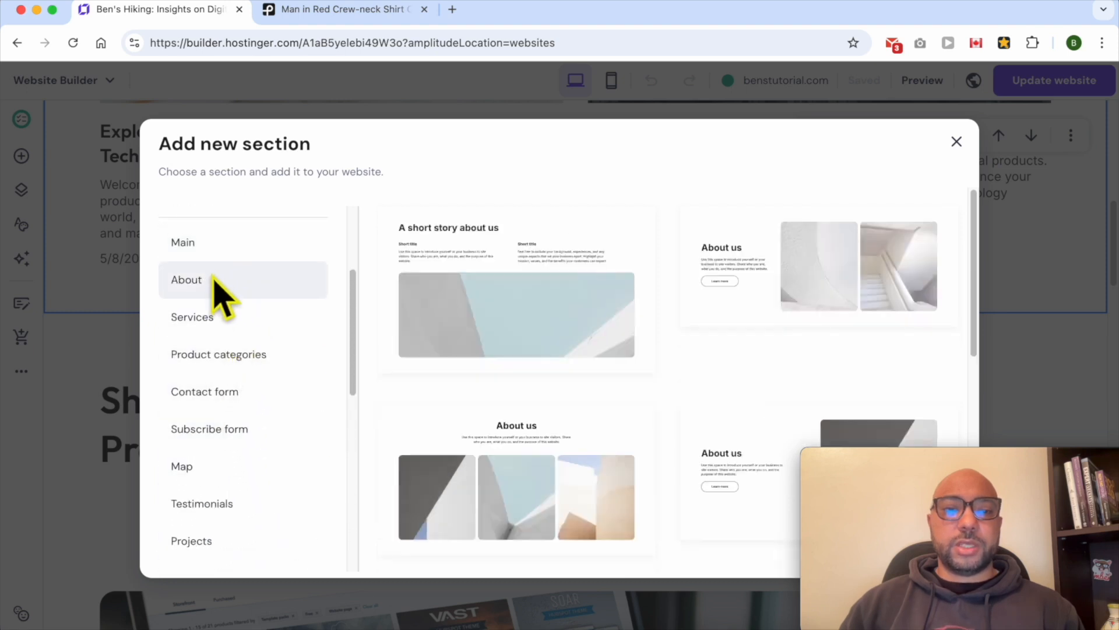
scroll(213, 304, up, 2)
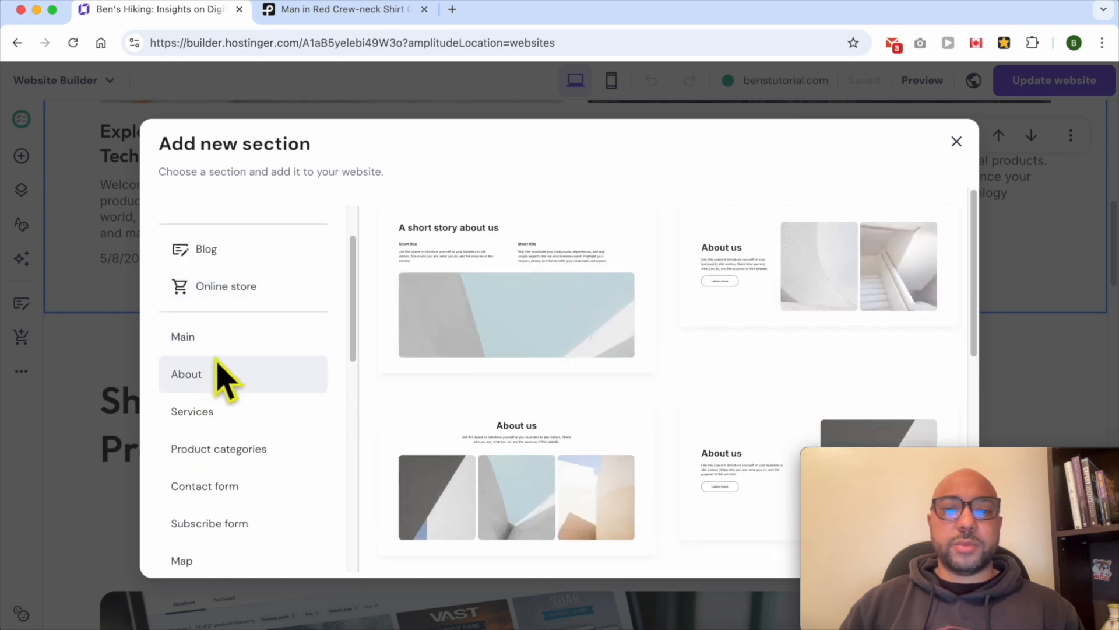
scroll(617, 332, down, 6)
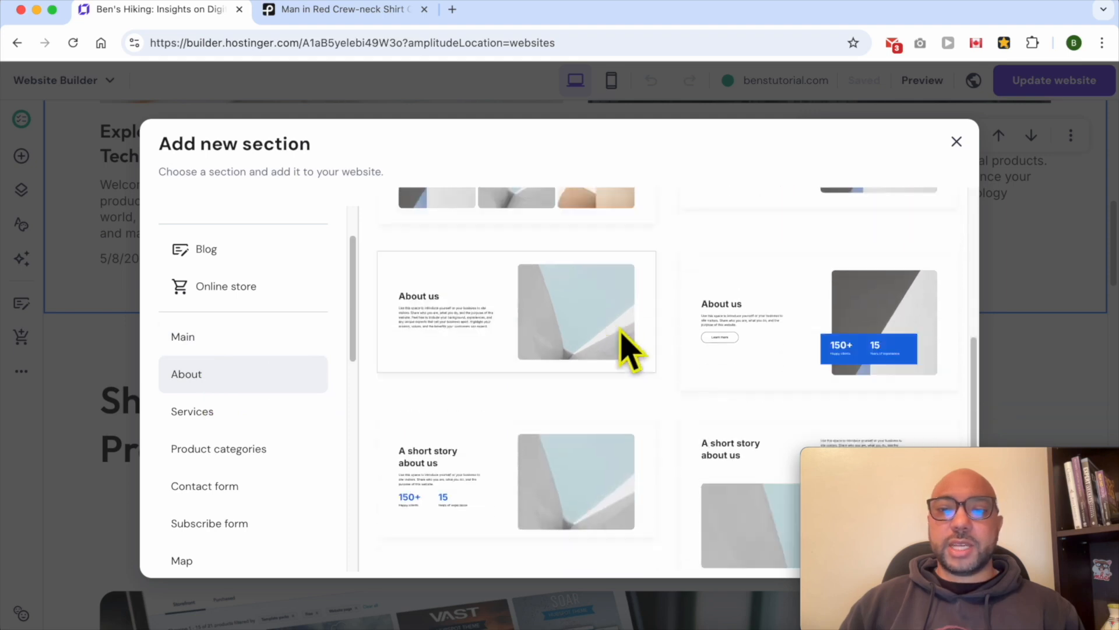
scroll(699, 338, up, 6)
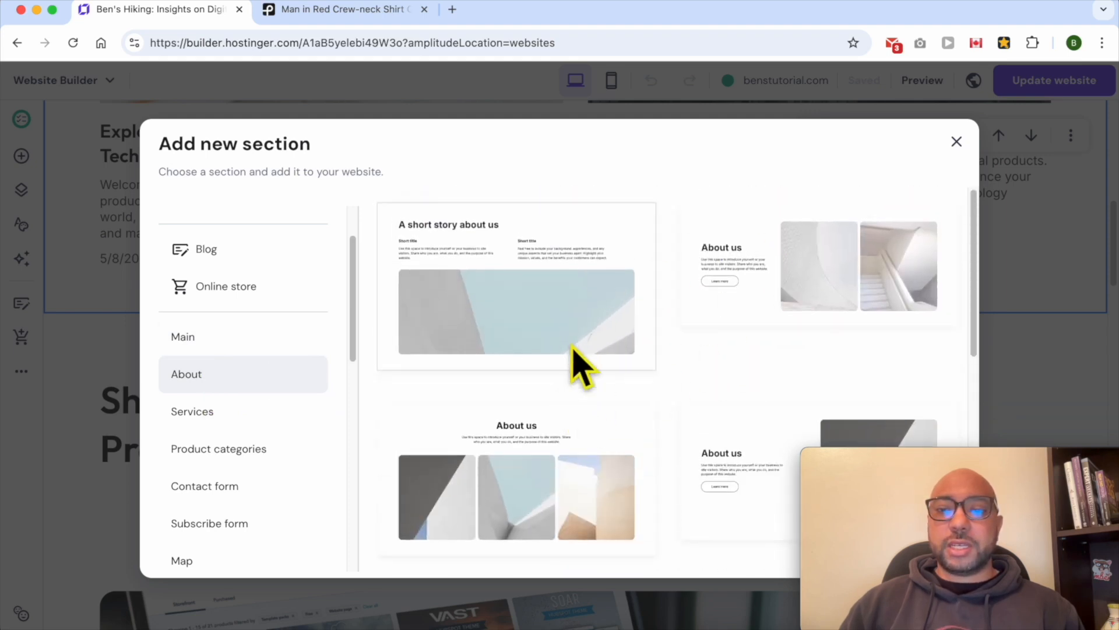
scroll(606, 359, down, 4)
scroll(758, 385, down, 5)
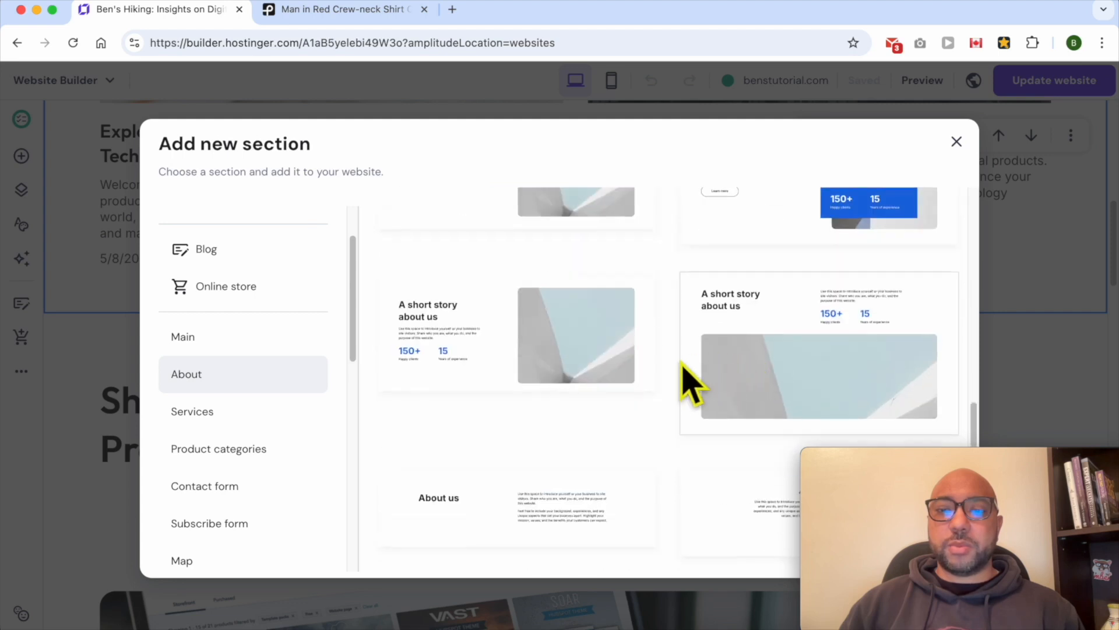
scroll(688, 381, up, 3)
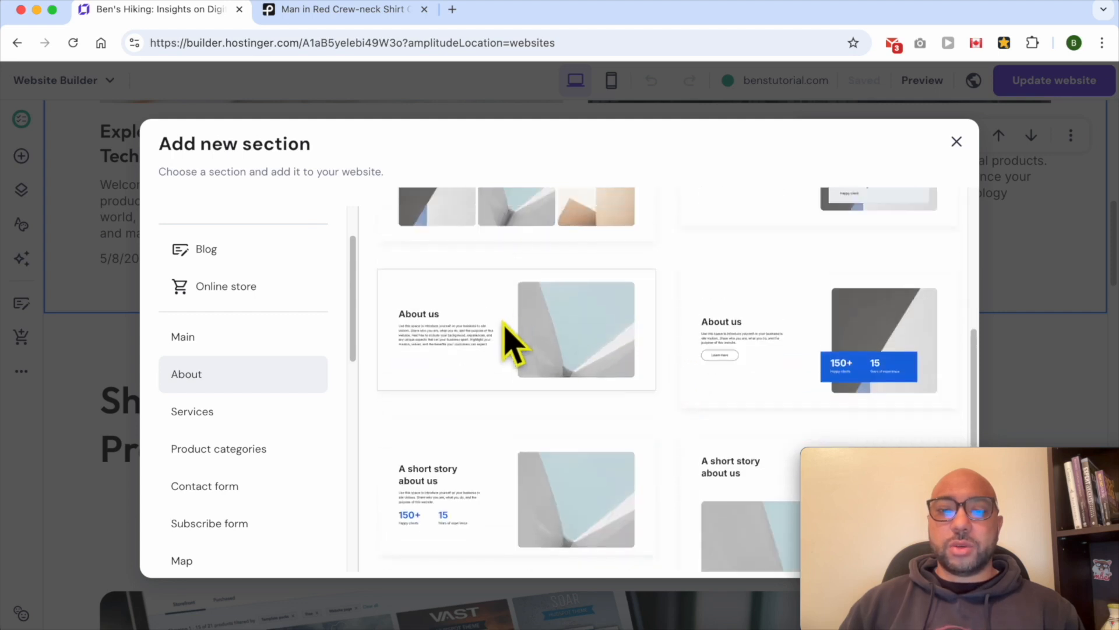
scroll(524, 347, down, 3)
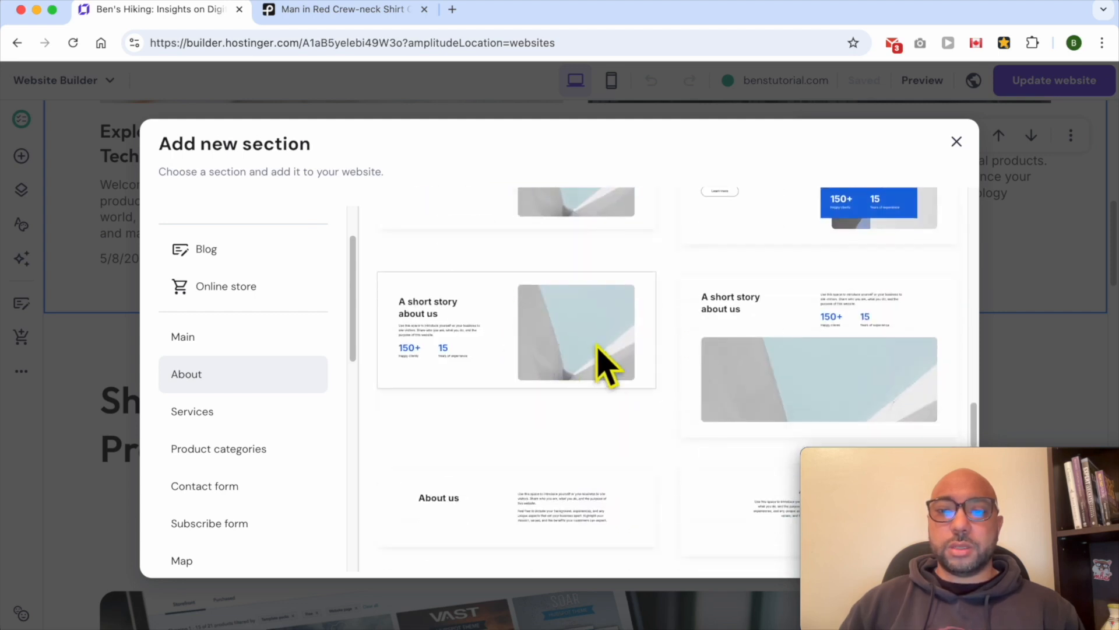
scroll(794, 279, up, 3)
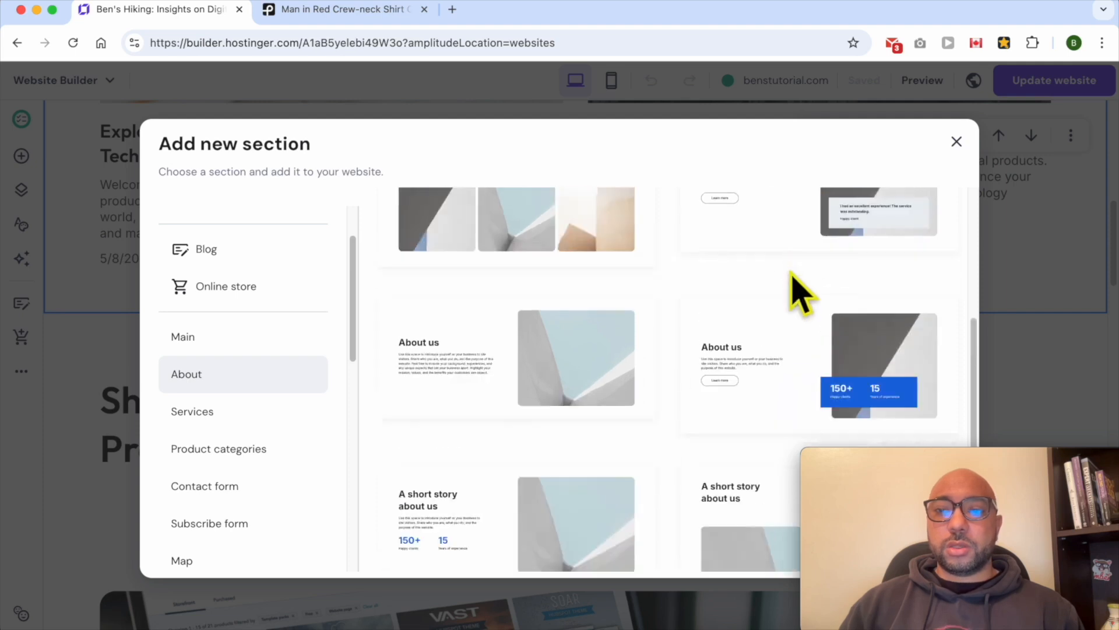
click(805, 350)
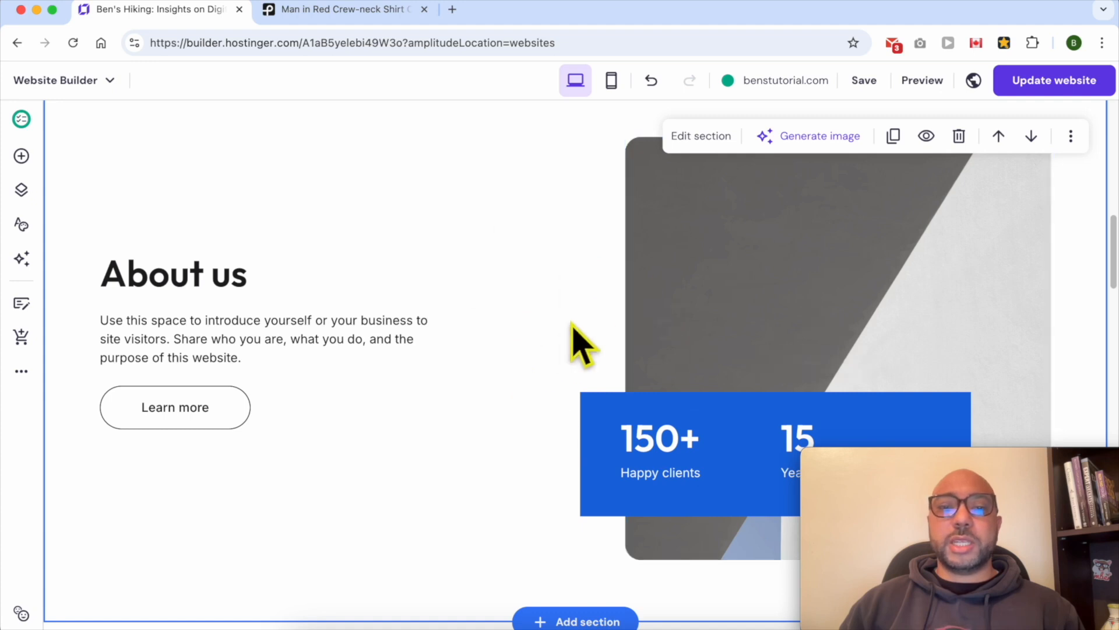
Inspect the new About us section's heading, paragraph, Learn more button and image
scroll(571, 322, up, 3)
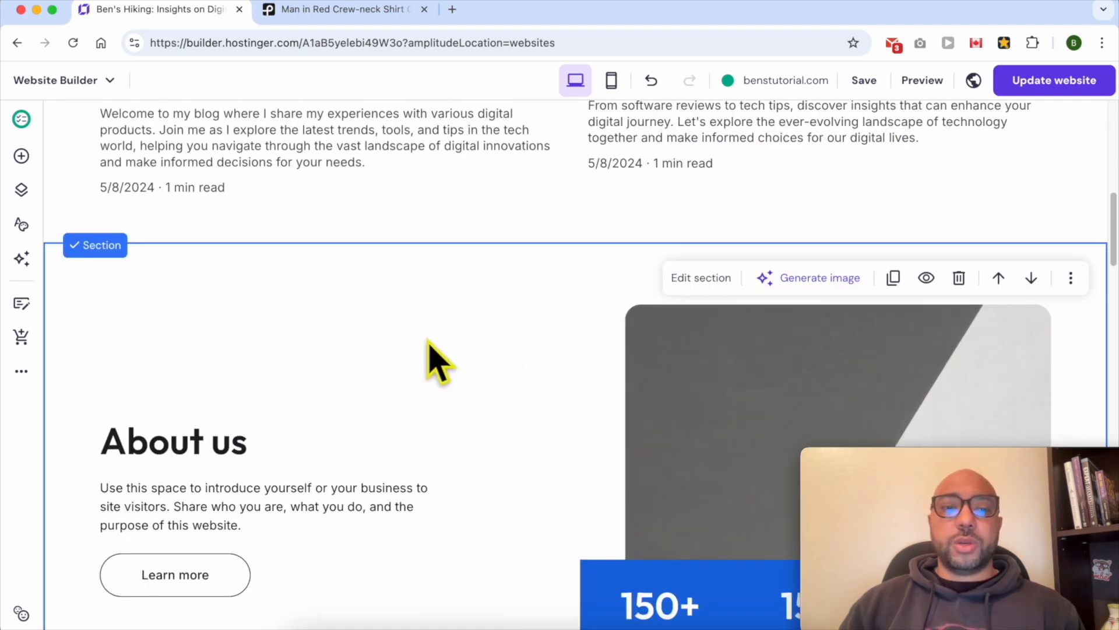
click(172, 451)
click(170, 446)
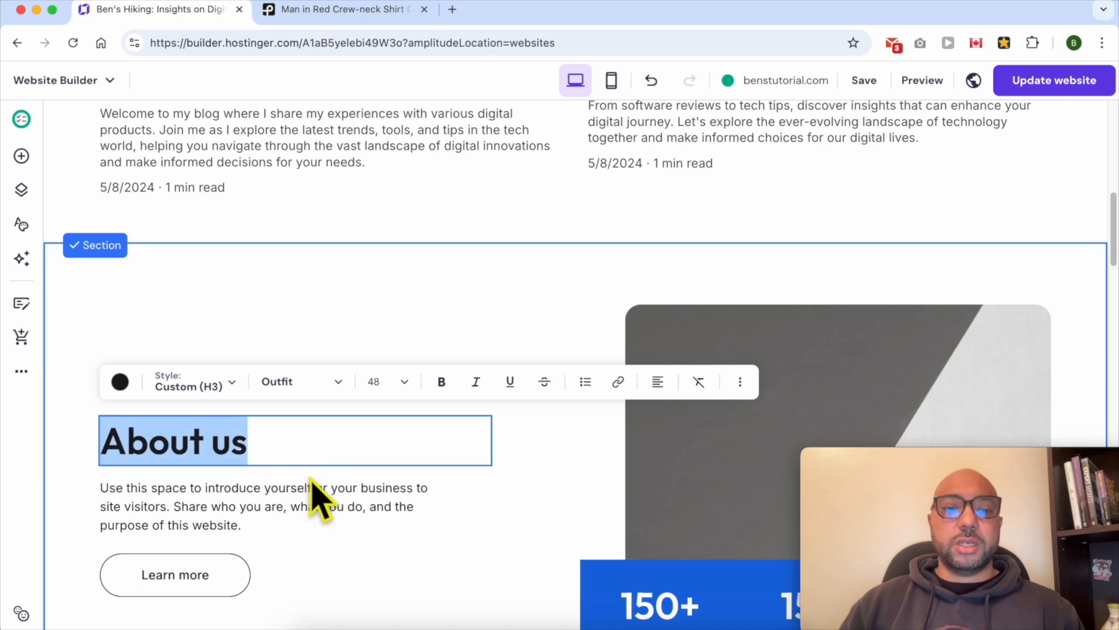
click(243, 513)
click(237, 493)
click(205, 560)
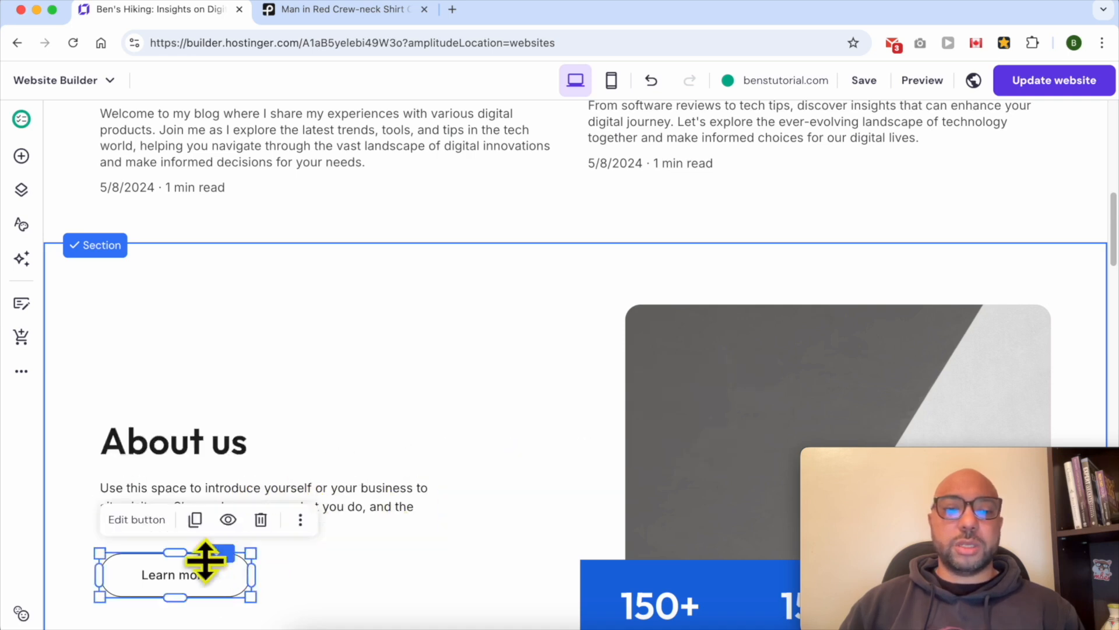
scroll(549, 462, down, 4)
click(760, 228)
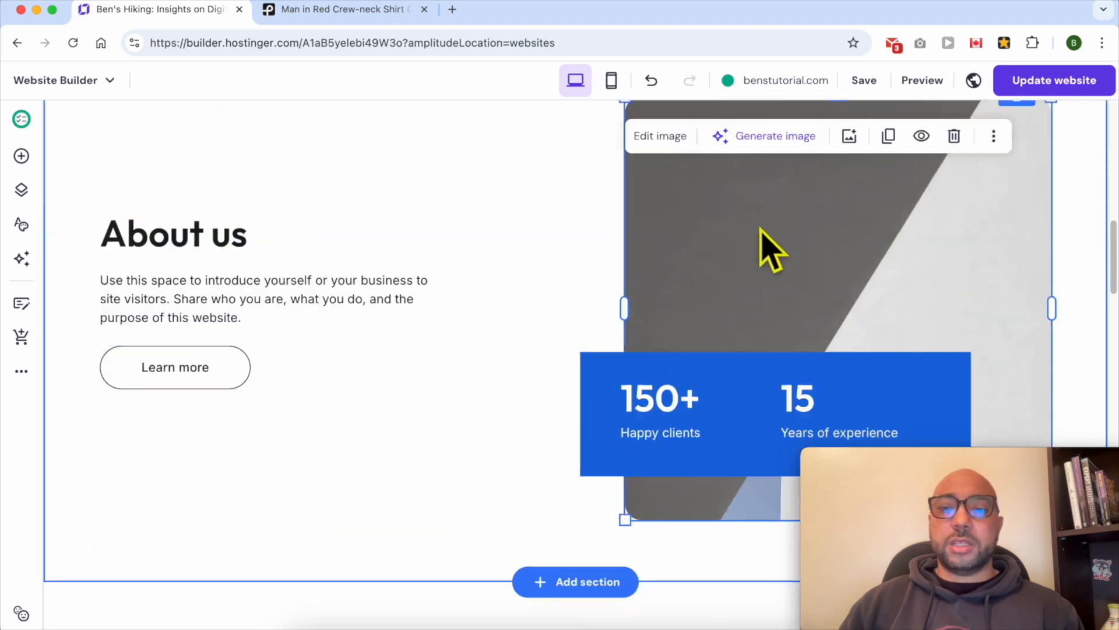
scroll(583, 344, up, 2)
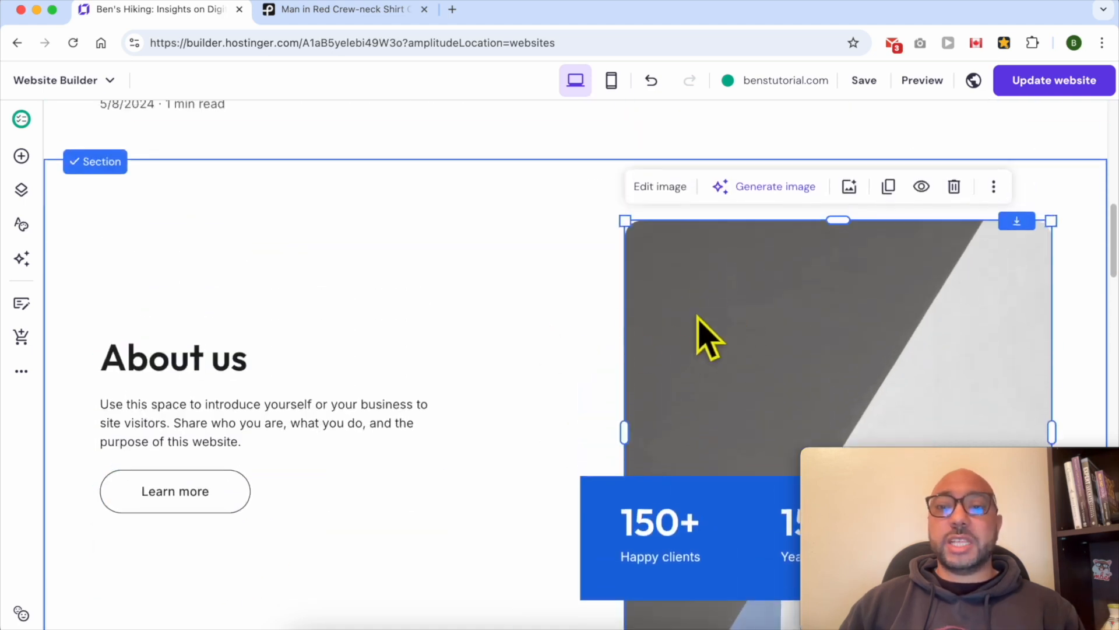
Download the hiking backpacker photo from Pexels in the Small 640x853 size and copy the photo credit
click(320, 11)
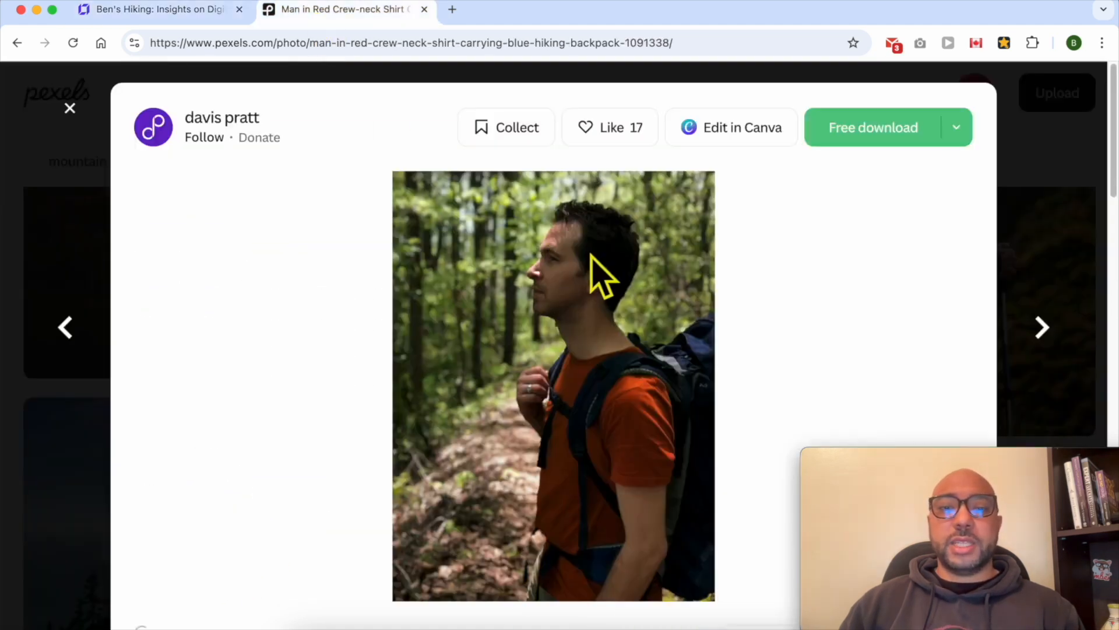
click(956, 128)
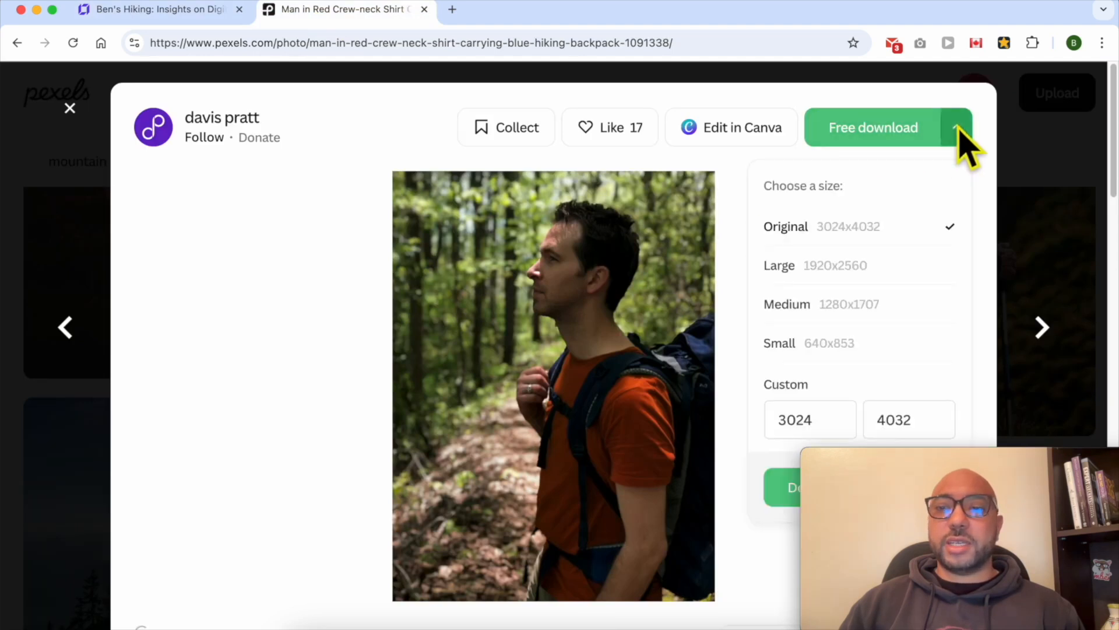
click(842, 344)
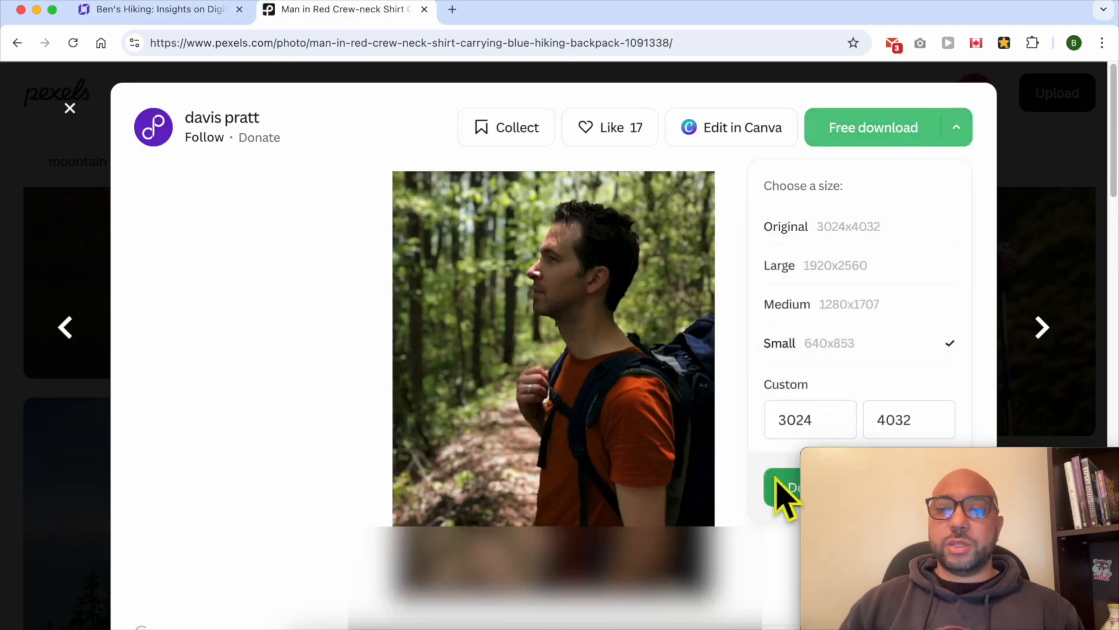
click(780, 488)
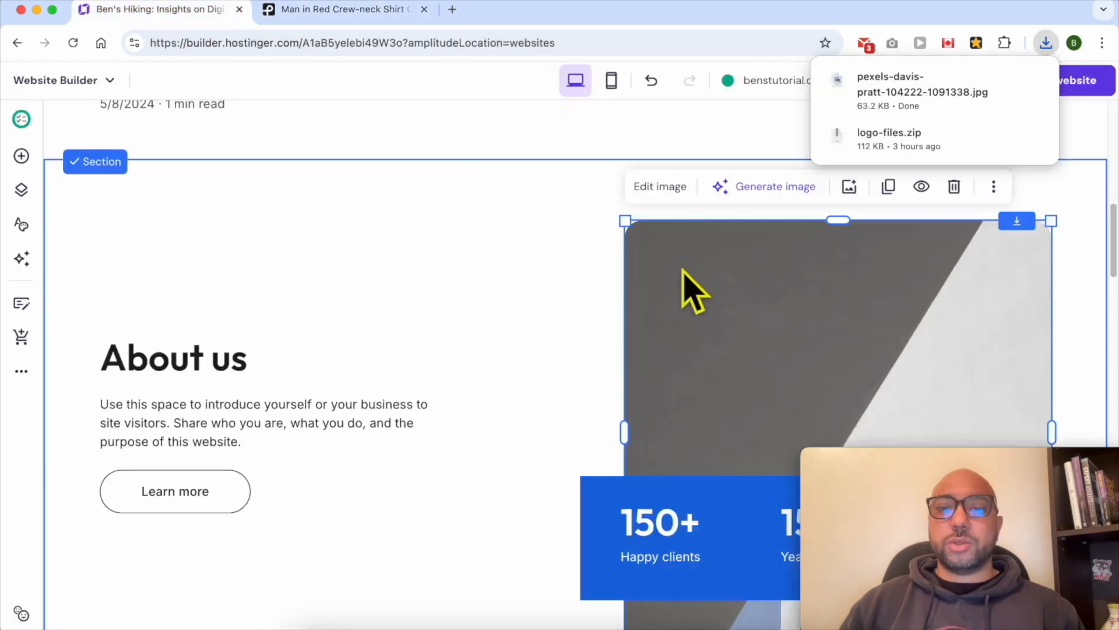
click(688, 258)
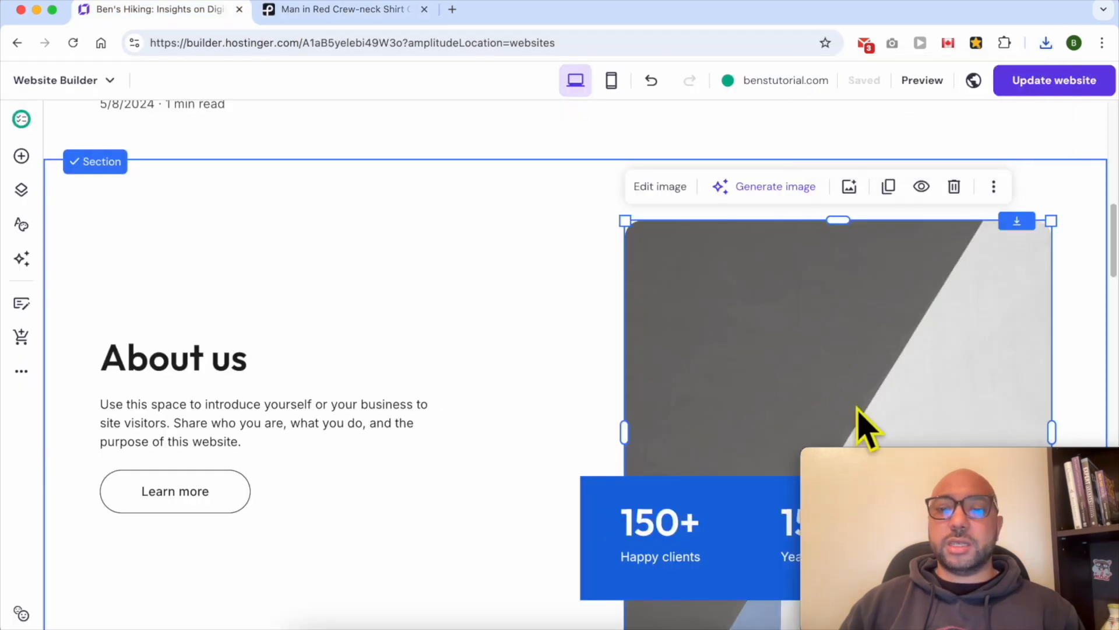
Replace the About us image with the uploaded pexels-davis-pratt-104222-1091338.jpg photo from the media library
drag(921, 460, 125, 474)
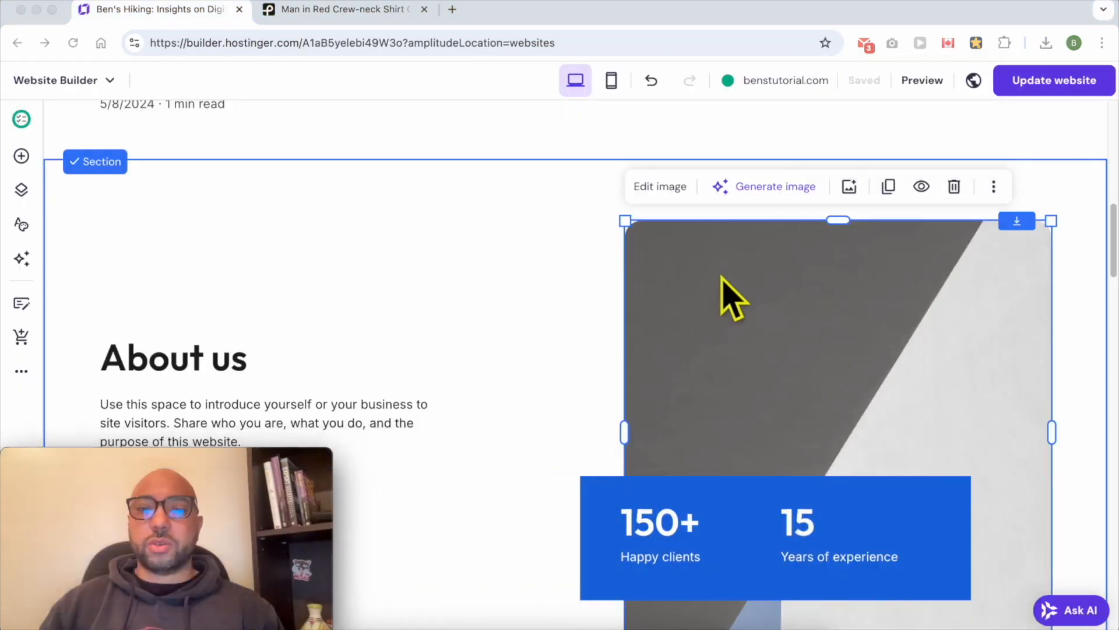
click(702, 315)
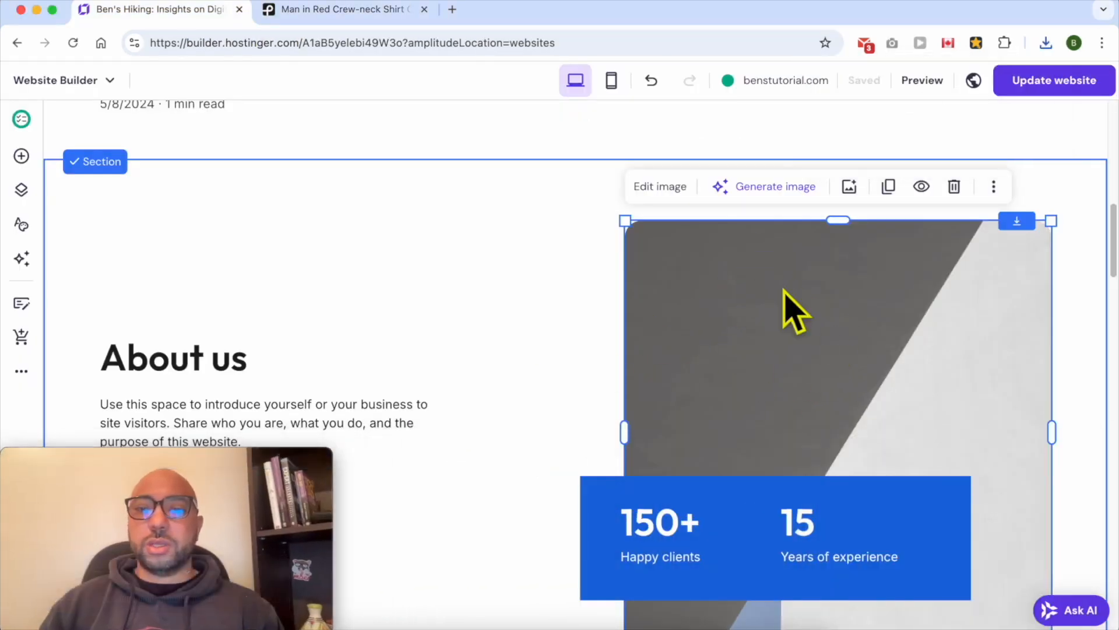
click(661, 187)
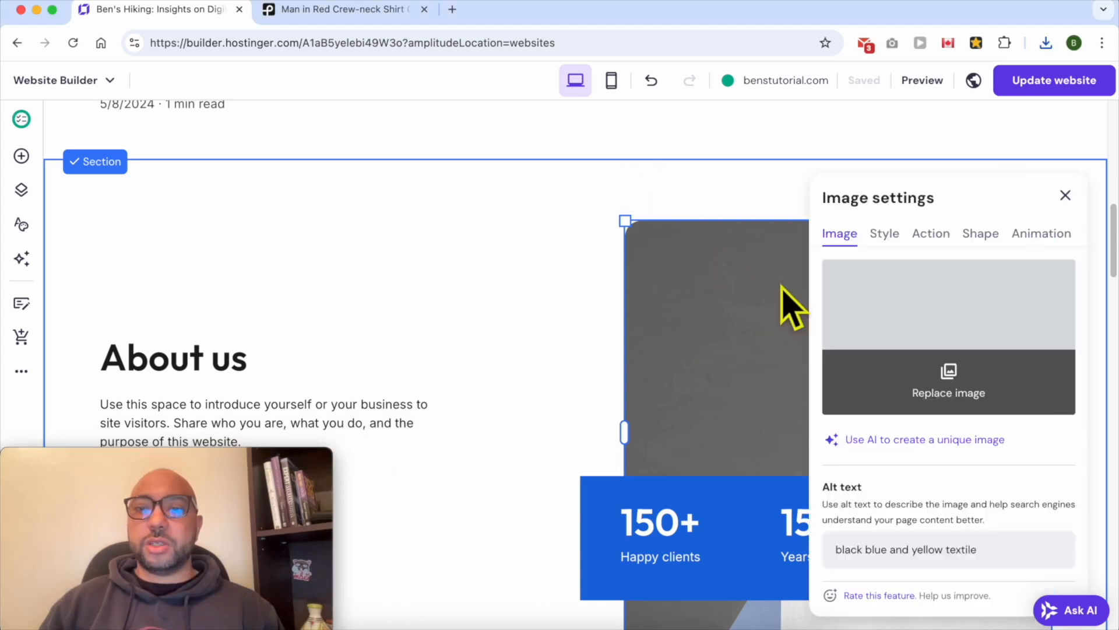
click(956, 402)
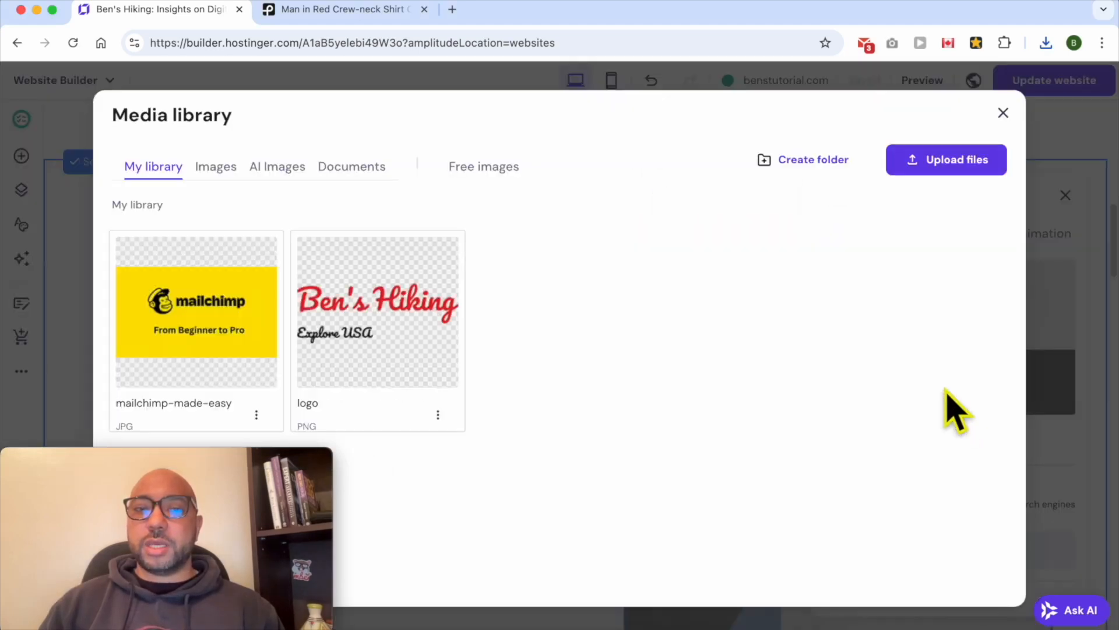
click(958, 163)
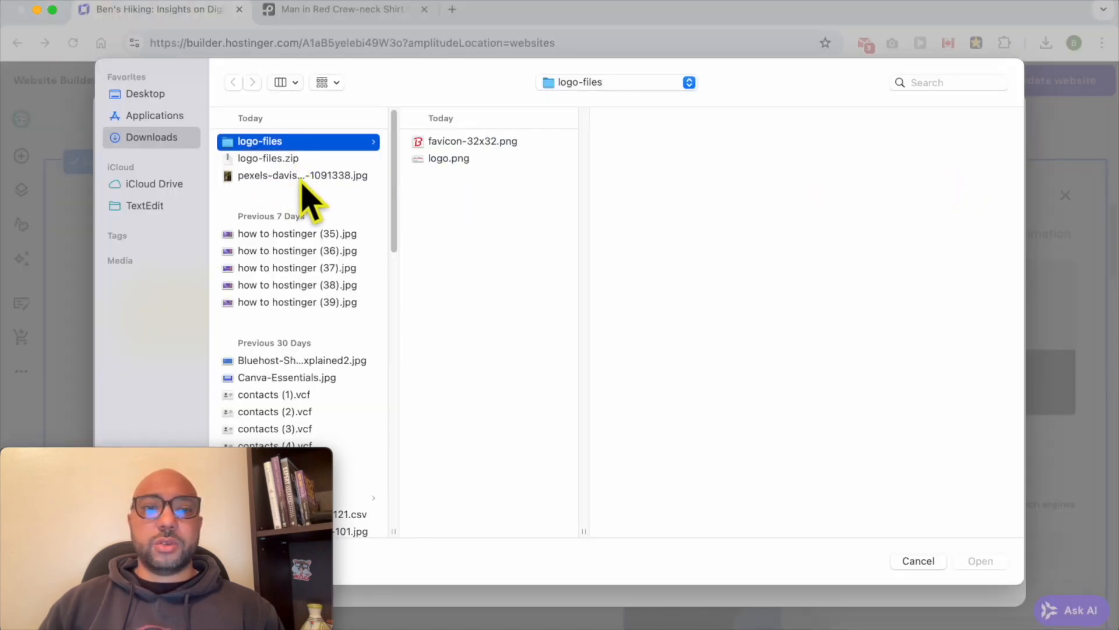
click(326, 175)
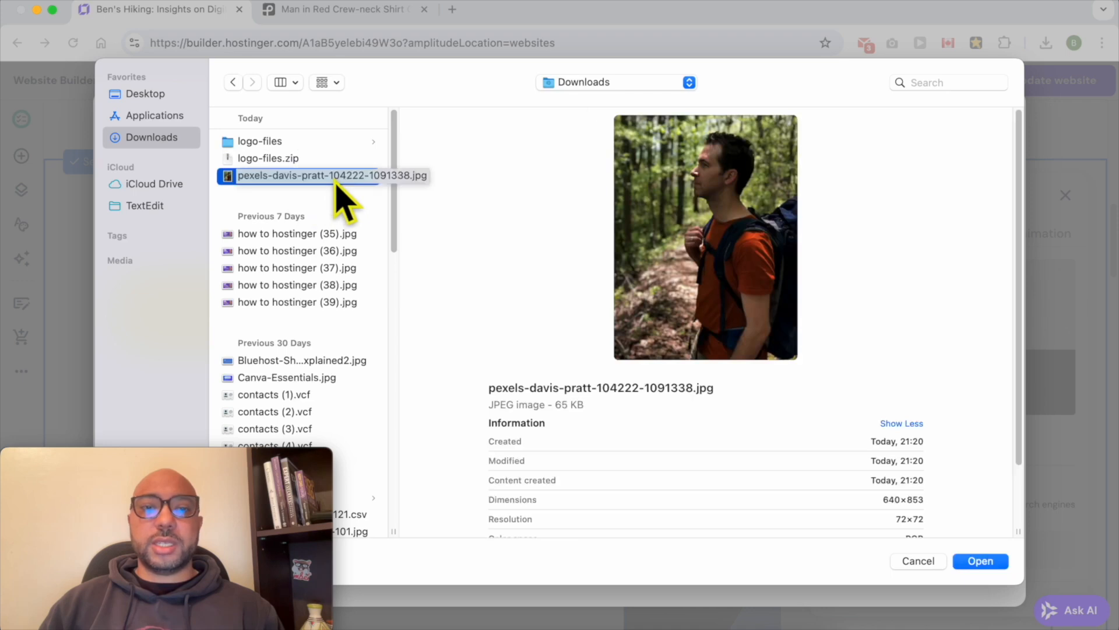
double_click(335, 176)
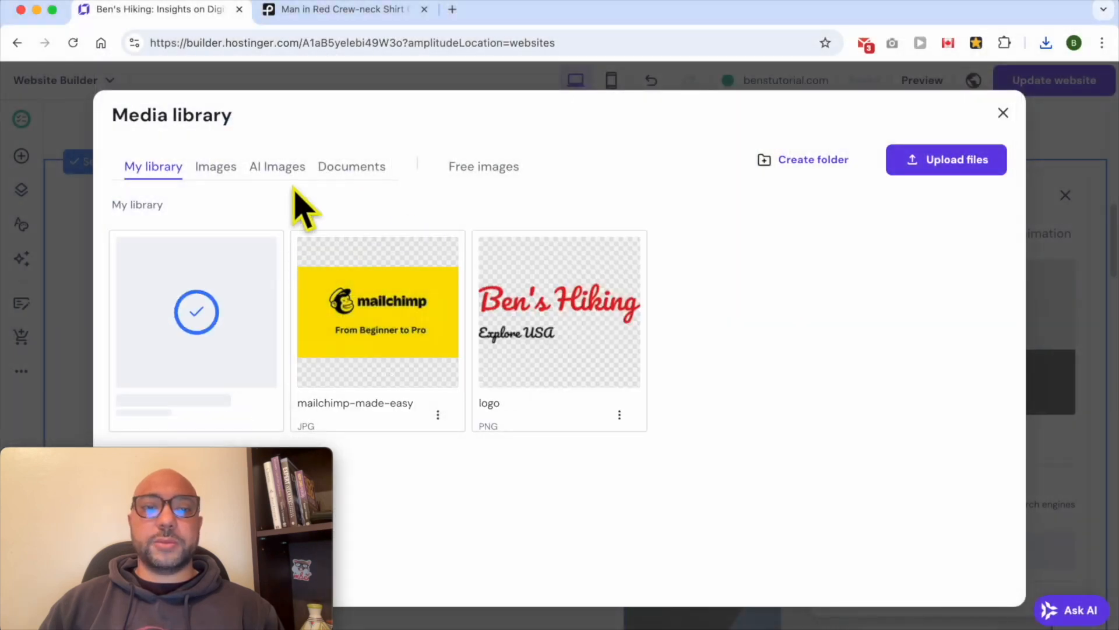
mouse_move(225, 293)
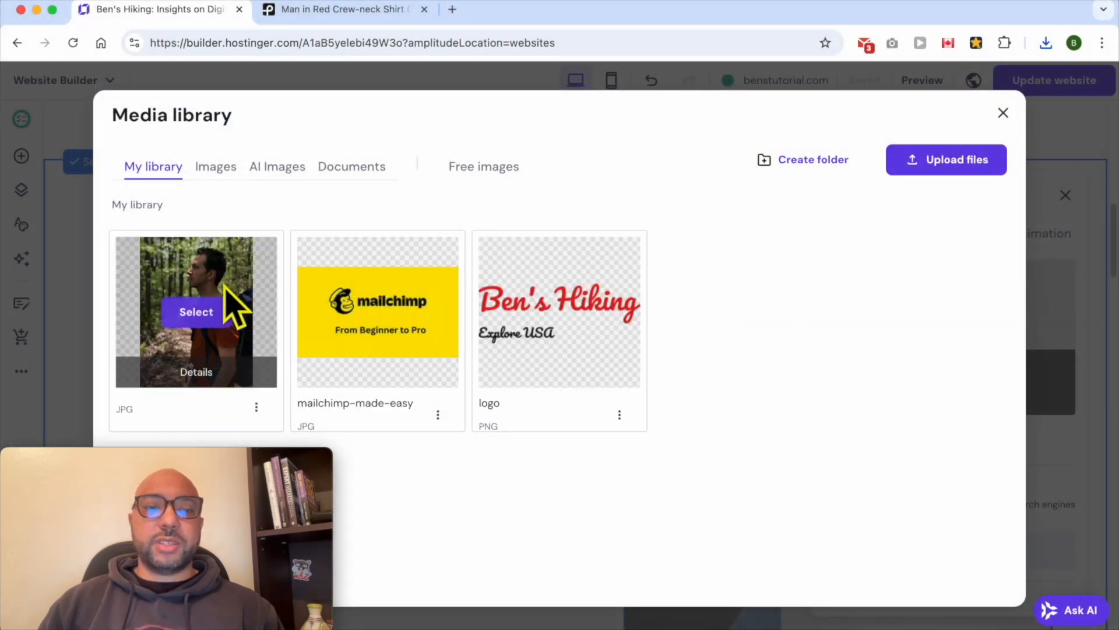
click(204, 317)
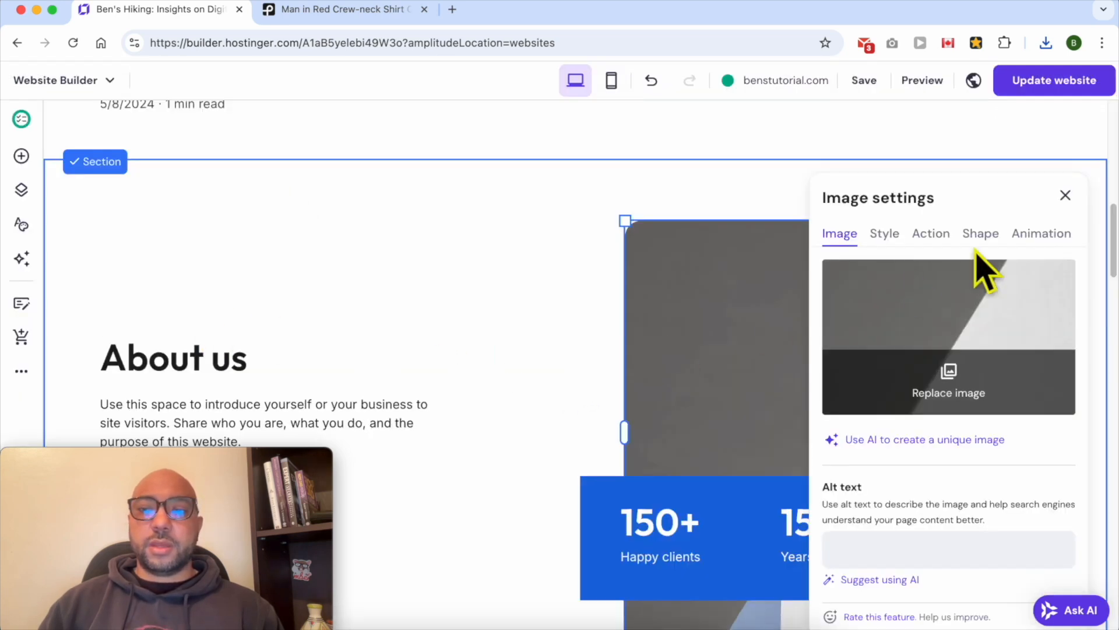
click(1065, 196)
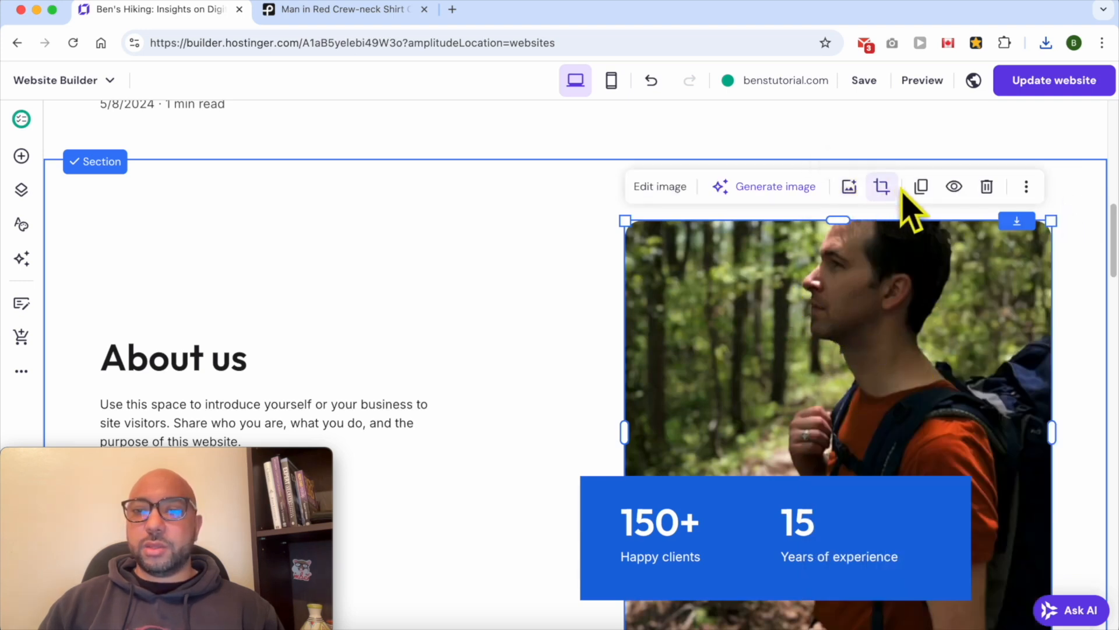
Crop the new photo, repositioning it within the image frame so the hiker is well framed
click(883, 188)
drag(830, 234, 832, 356)
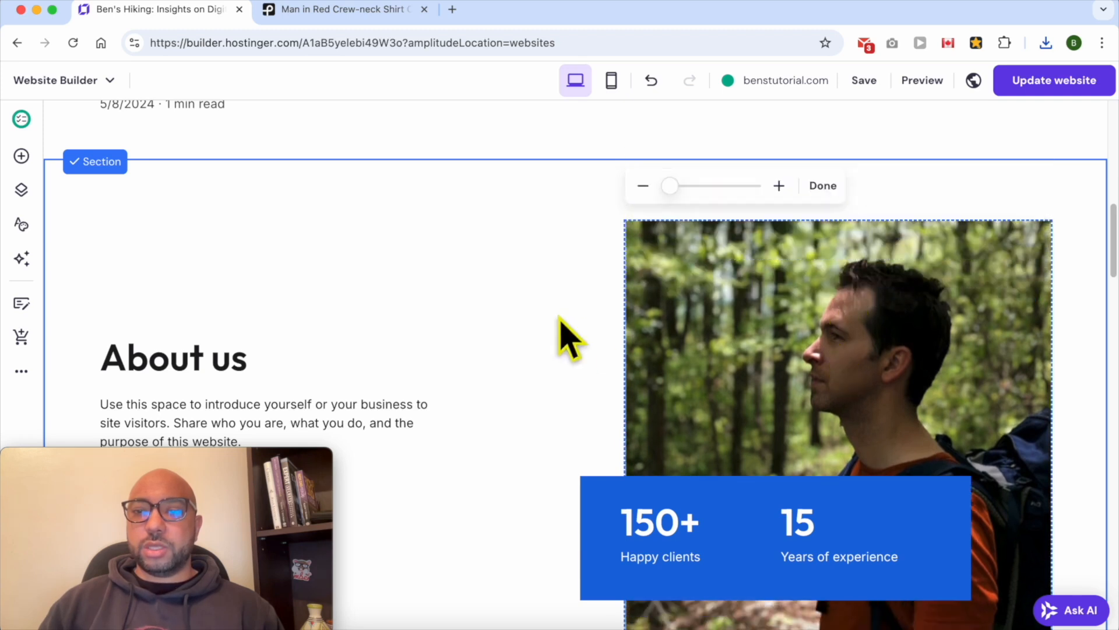
scroll(655, 280, down, 5)
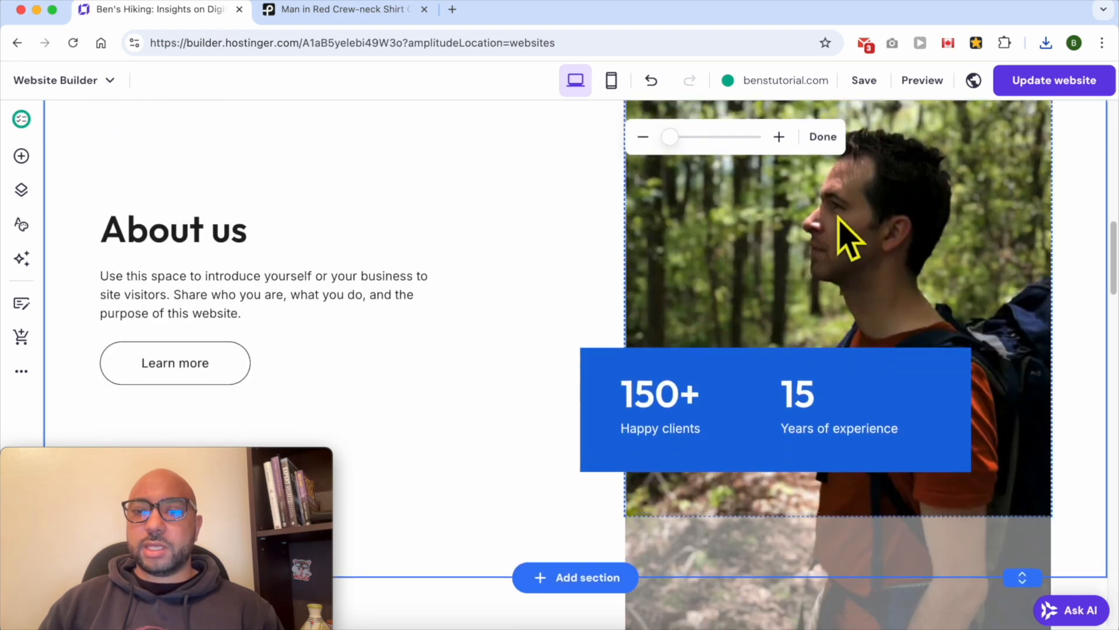
click(839, 216)
drag(842, 200, 838, 251)
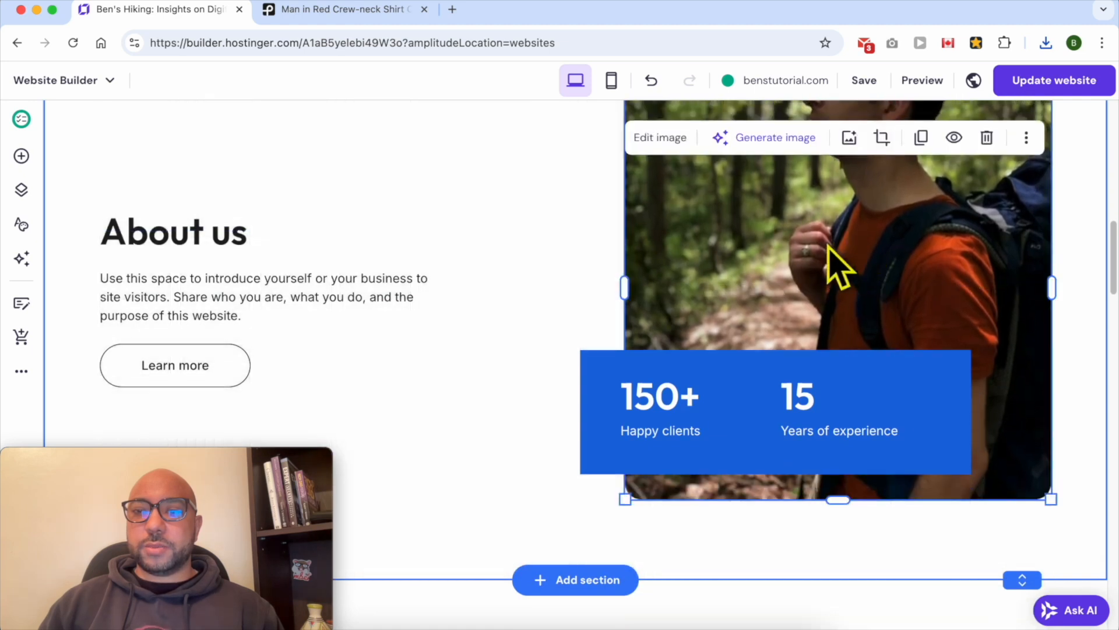
scroll(852, 365, up, 5)
mouse_move(852, 365)
mouse_down()
mouse_move(852, 421)
mouse_move(847, 357)
mouse_up()
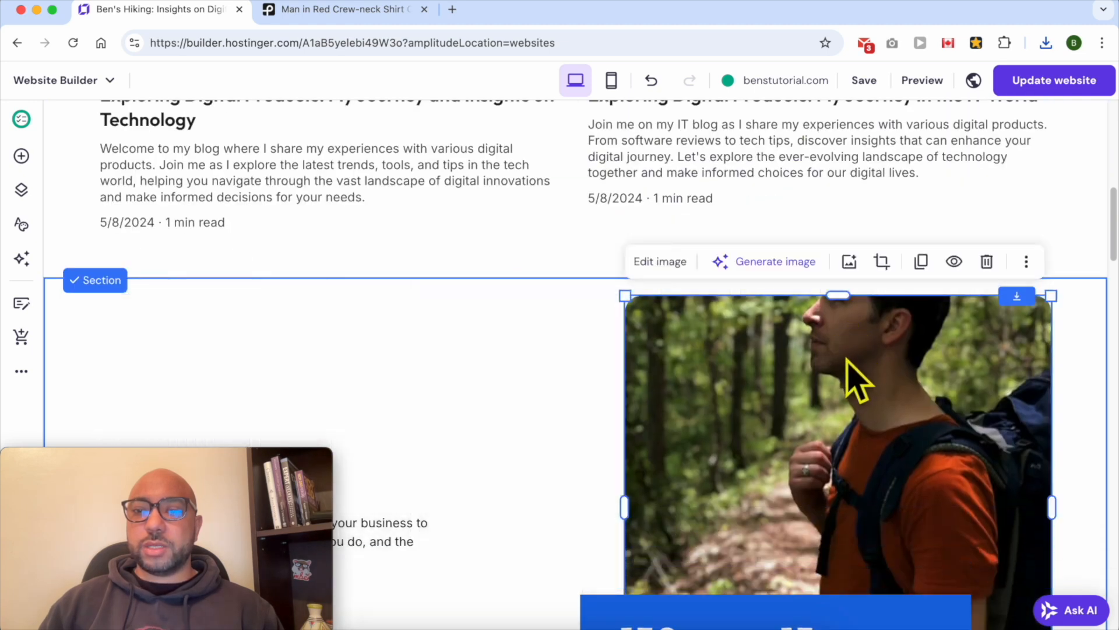
click(883, 264)
drag(854, 397, 846, 484)
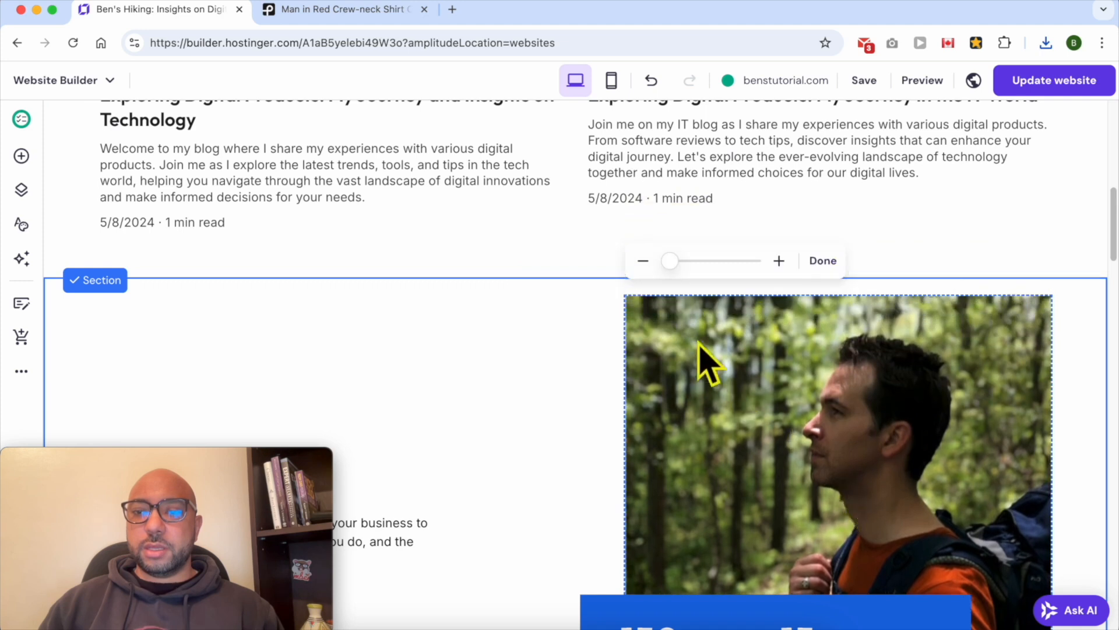
mouse_move(670, 259)
mouse_down()
mouse_move(695, 258)
mouse_move(662, 256)
mouse_move(739, 270)
mouse_move(670, 270)
mouse_up()
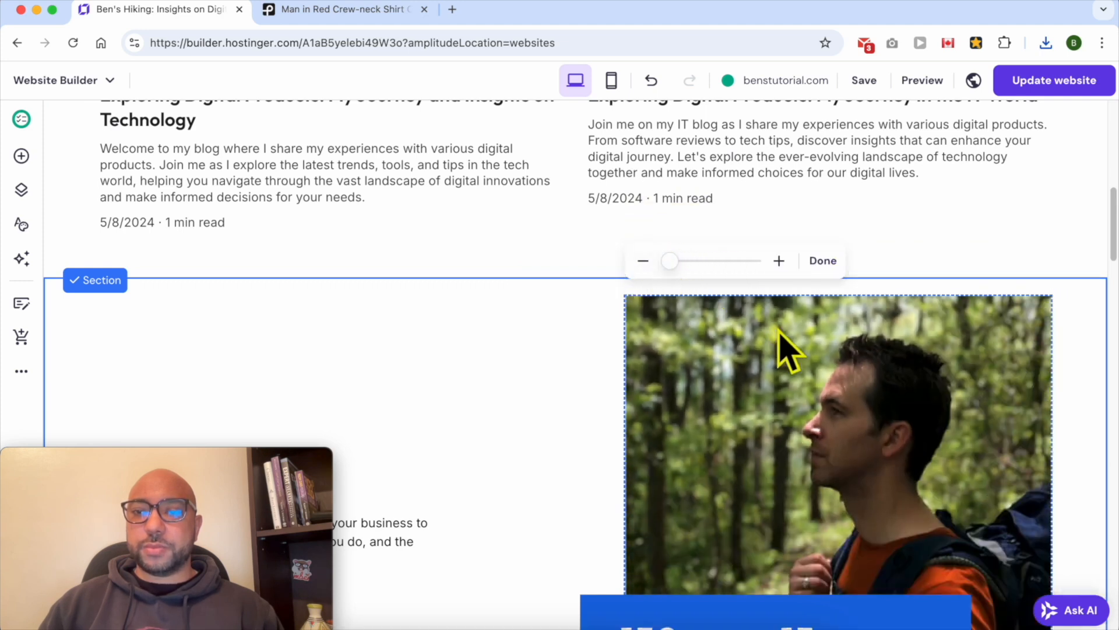
click(589, 332)
Select the About us paragraph, then ask ChatGPT to write personal About me section copy for the hiking blog
scroll(565, 328, down, 2)
scroll(565, 328, down, 2)
click(180, 300)
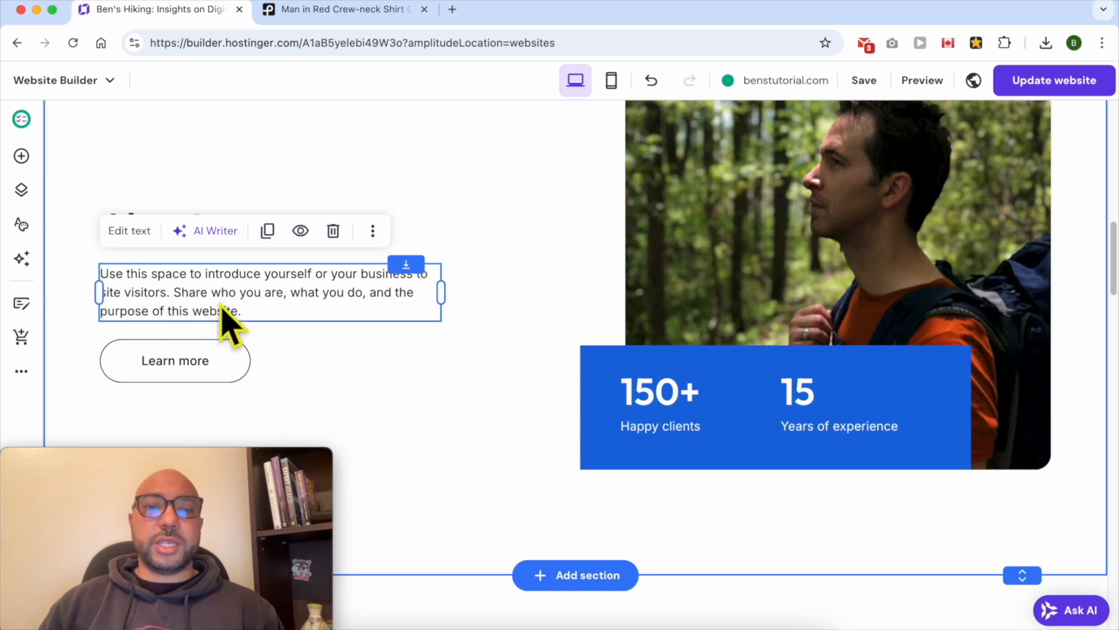
click(378, 8)
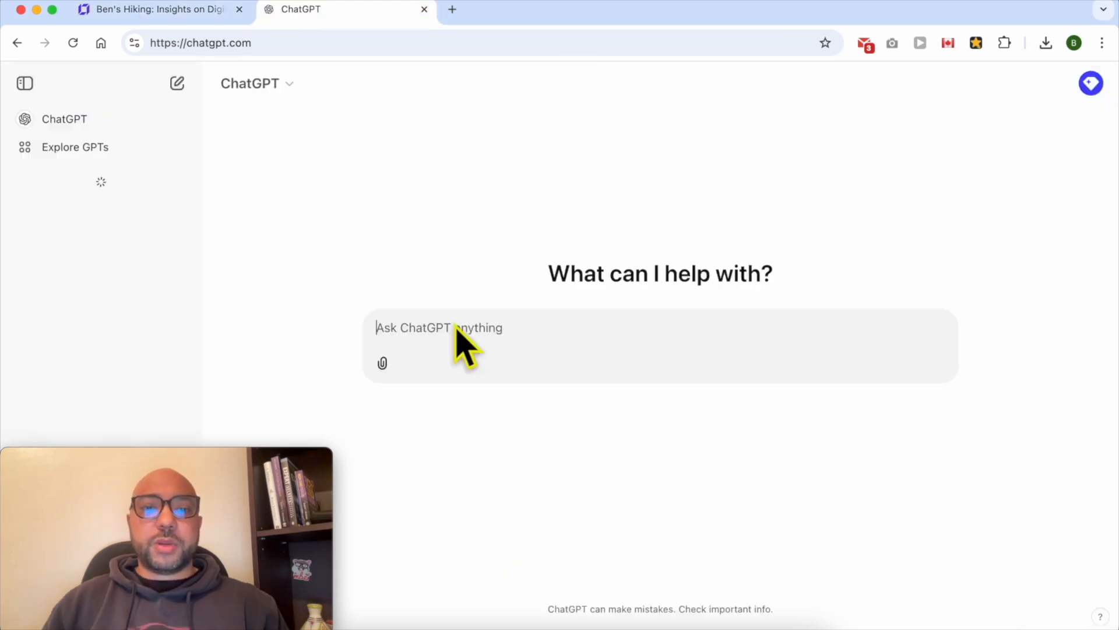
text(for my hiking blog, write m)
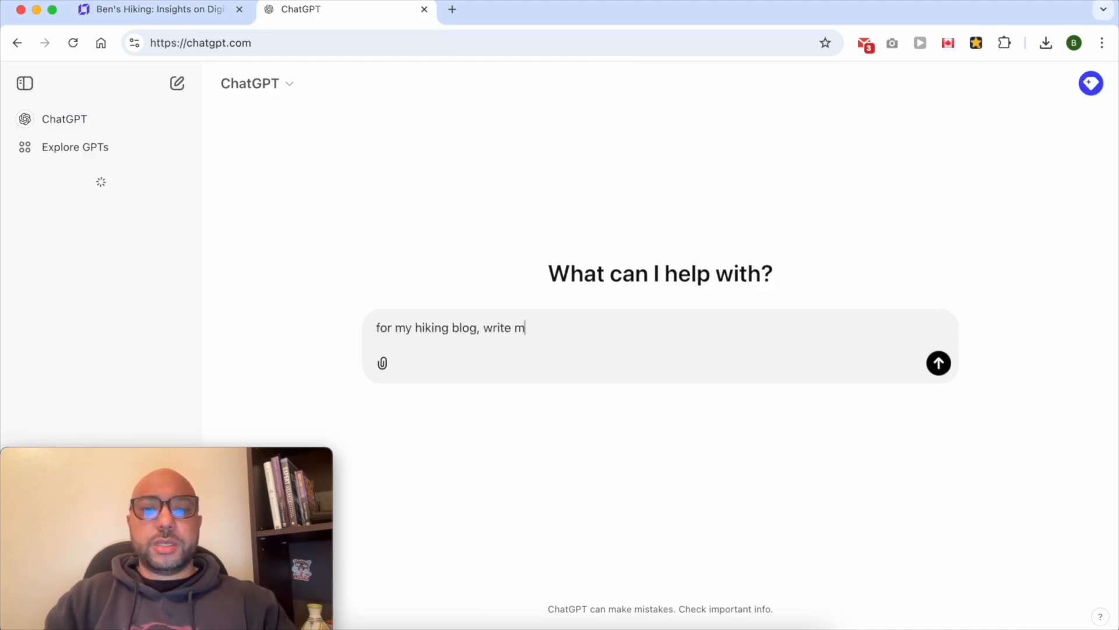
text(sonal )
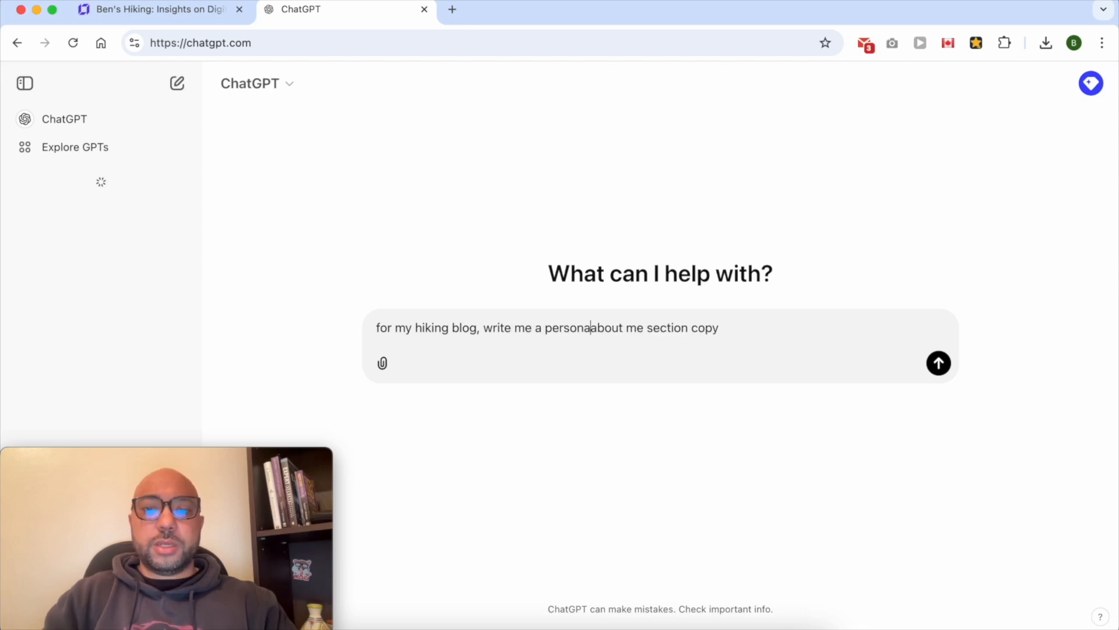
text(. what)
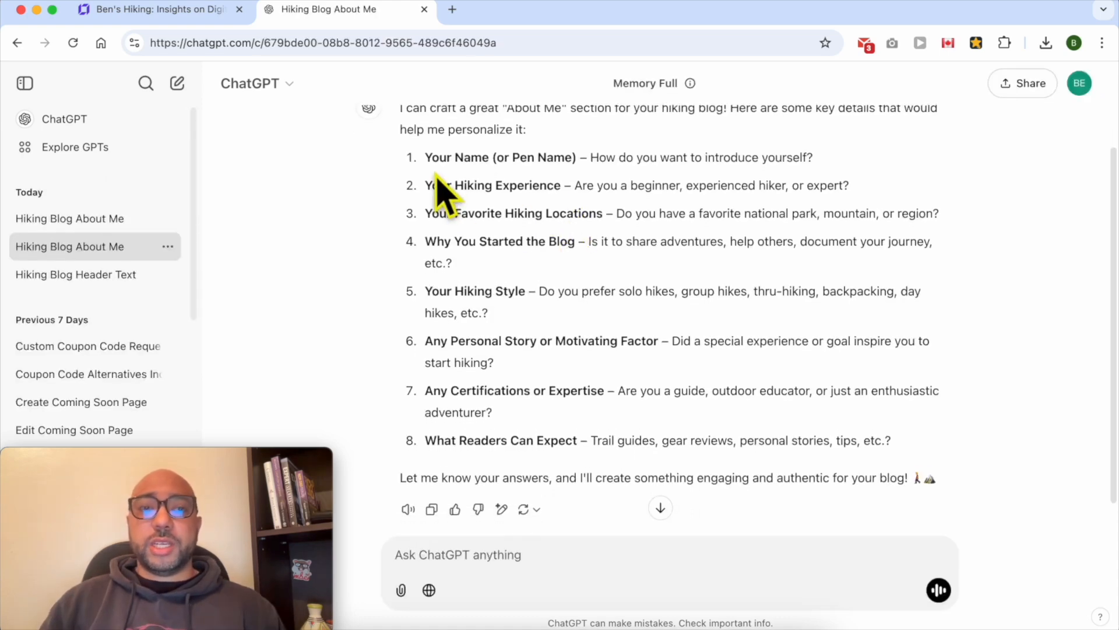
Reply with the blogger's name and hiking experience: hiked Mount Toubkal, also the east side of Morocco
drag(425, 158, 573, 166)
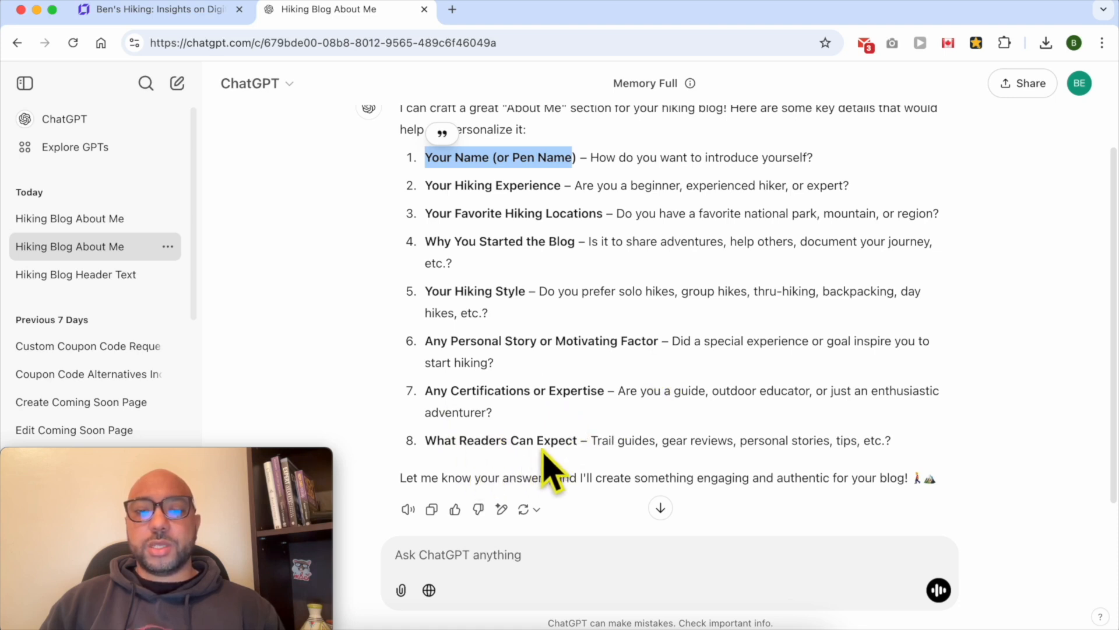
click(595, 175)
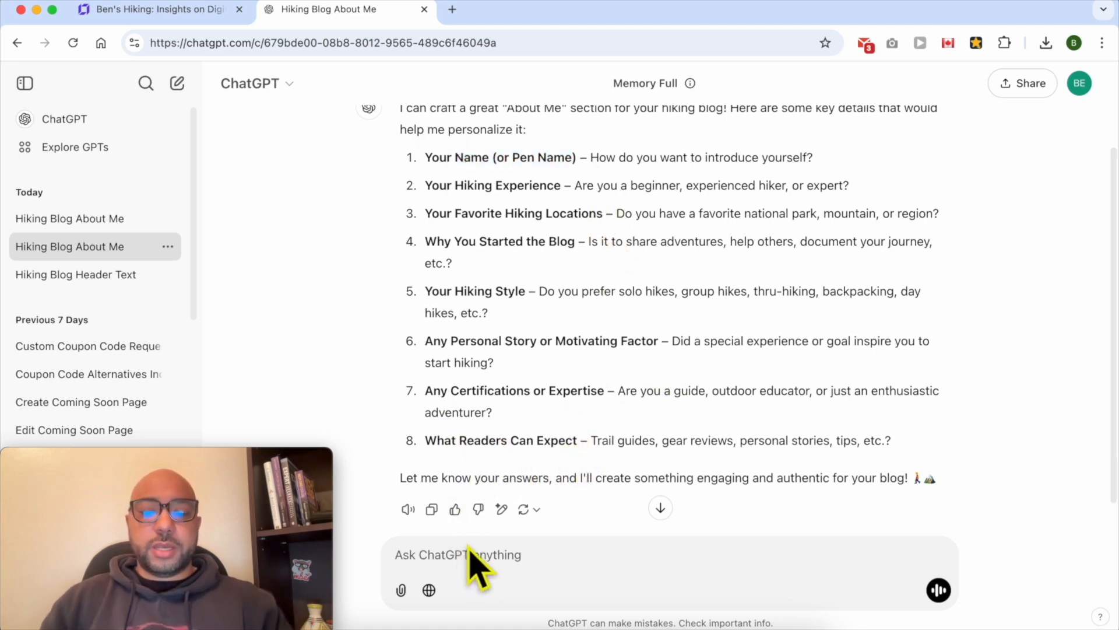
text(my name)
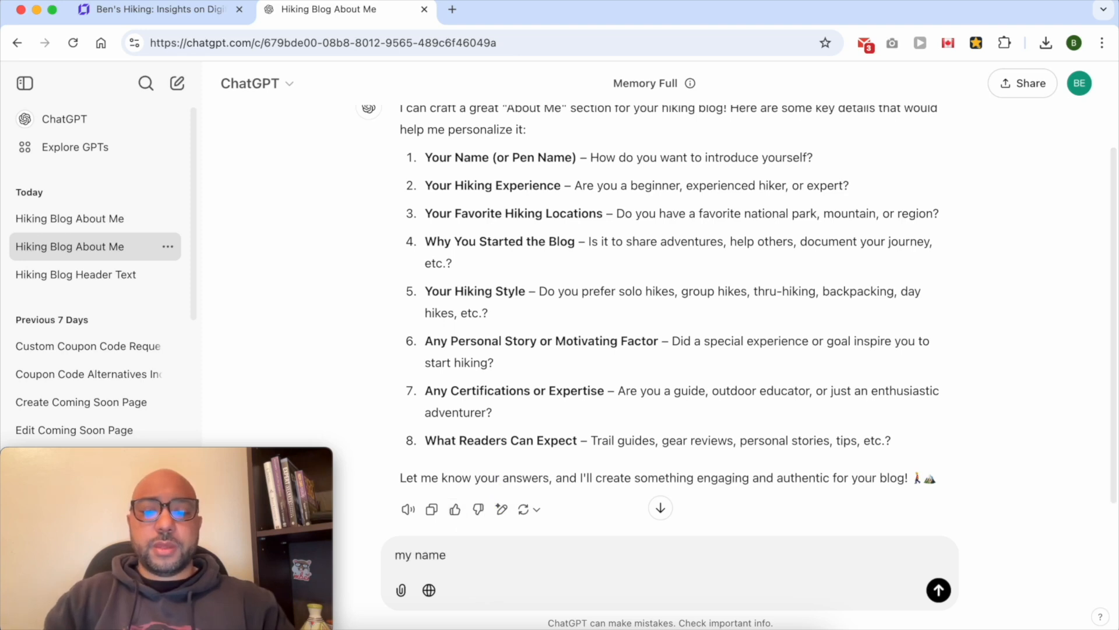
text( : eb)
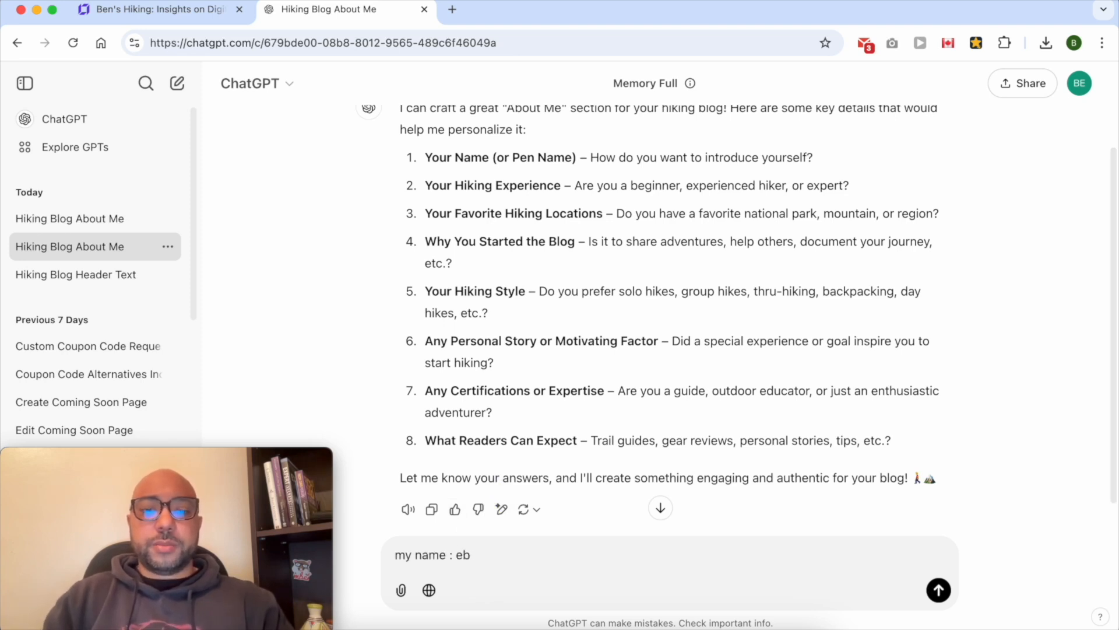
text(n Ben)
key(shift+Return)
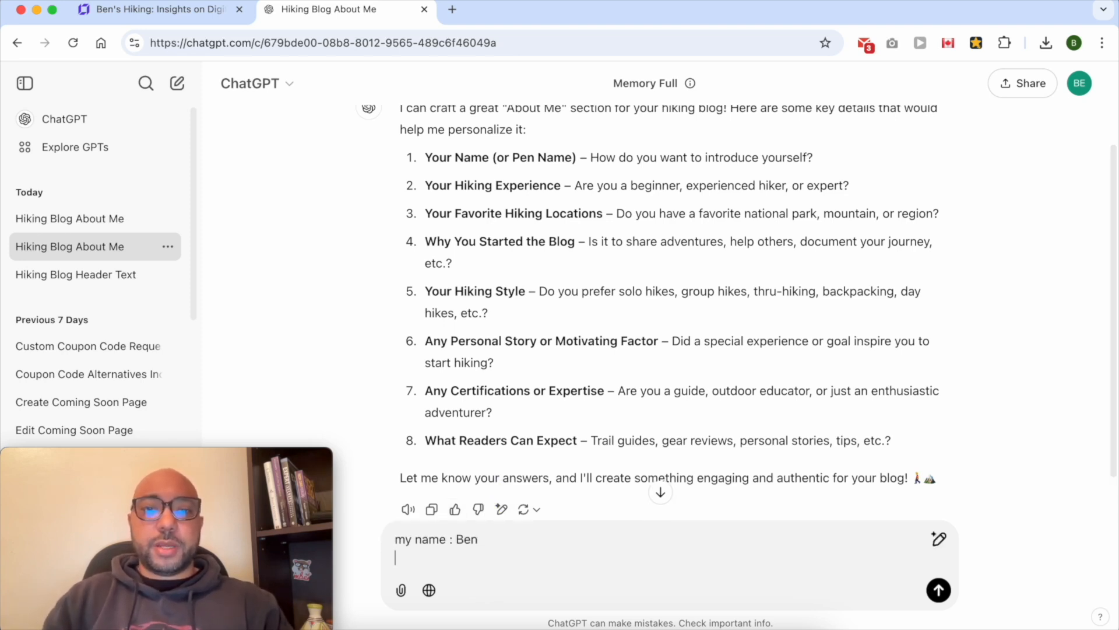
text(h)
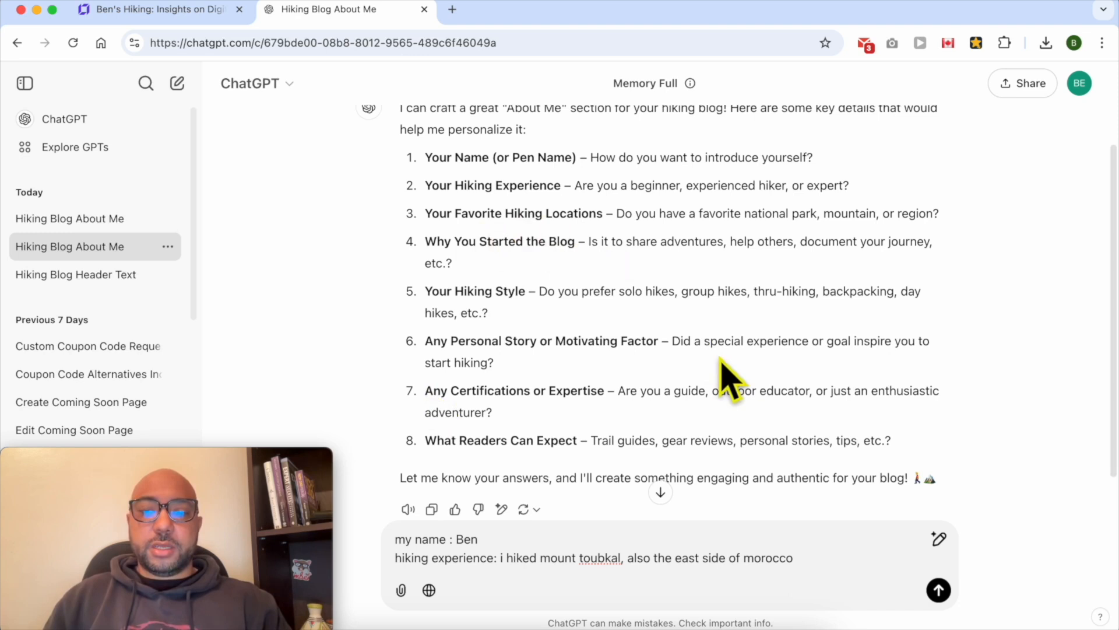
key(shift+Return)
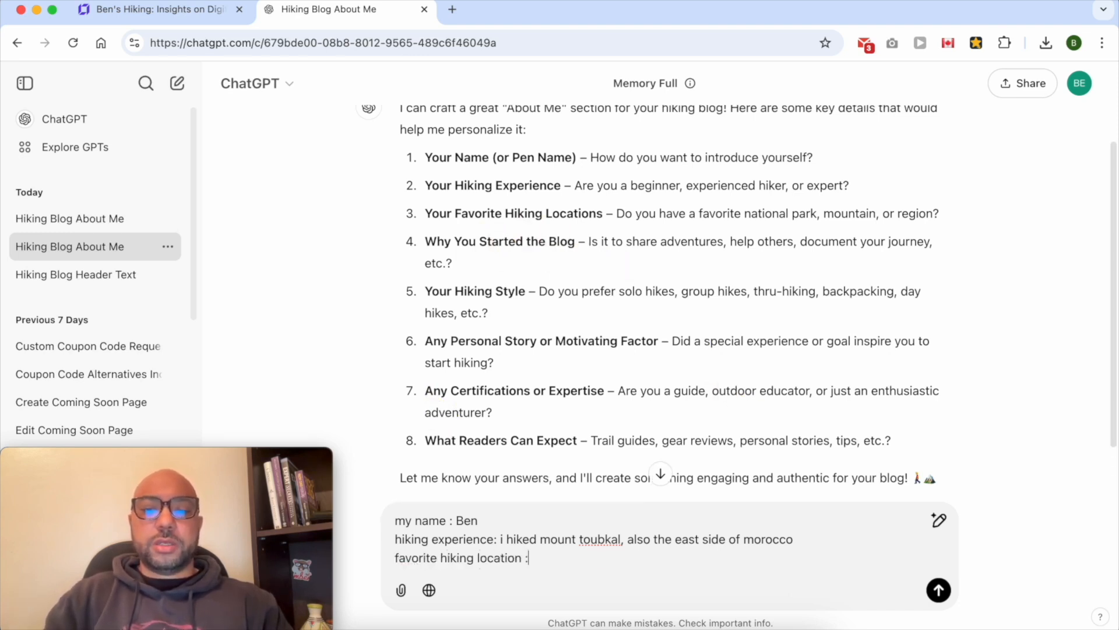
Add the favourite hiking location Cherrana to Tibouda and the reason for starting the blog: sharing experiences and connecting with other hikers
key(BackSpace)
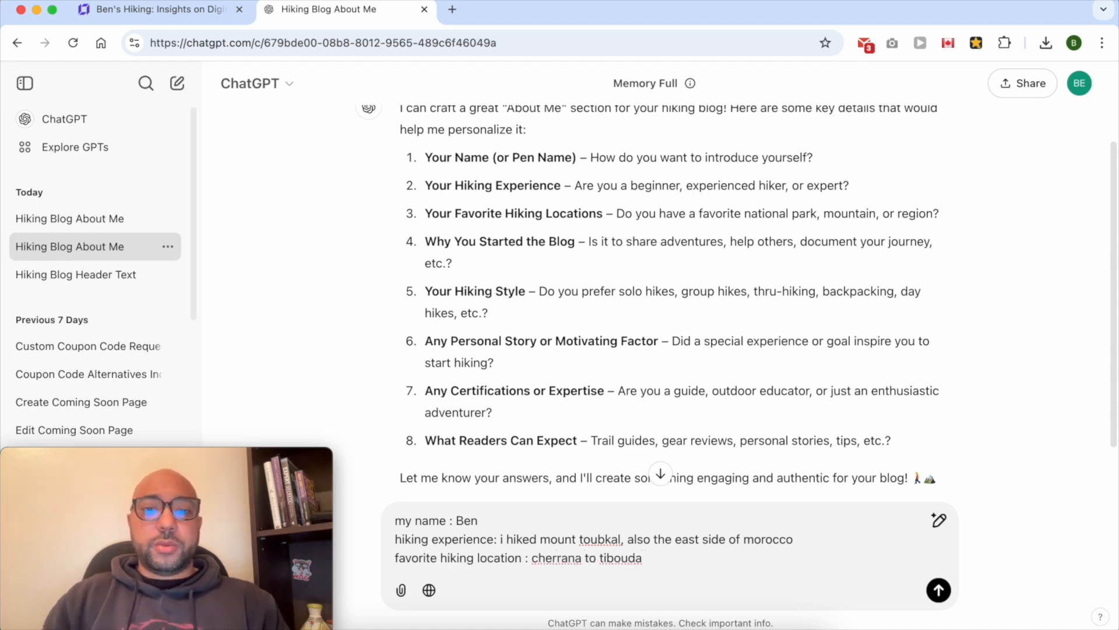
key(shift+Return)
text(i)
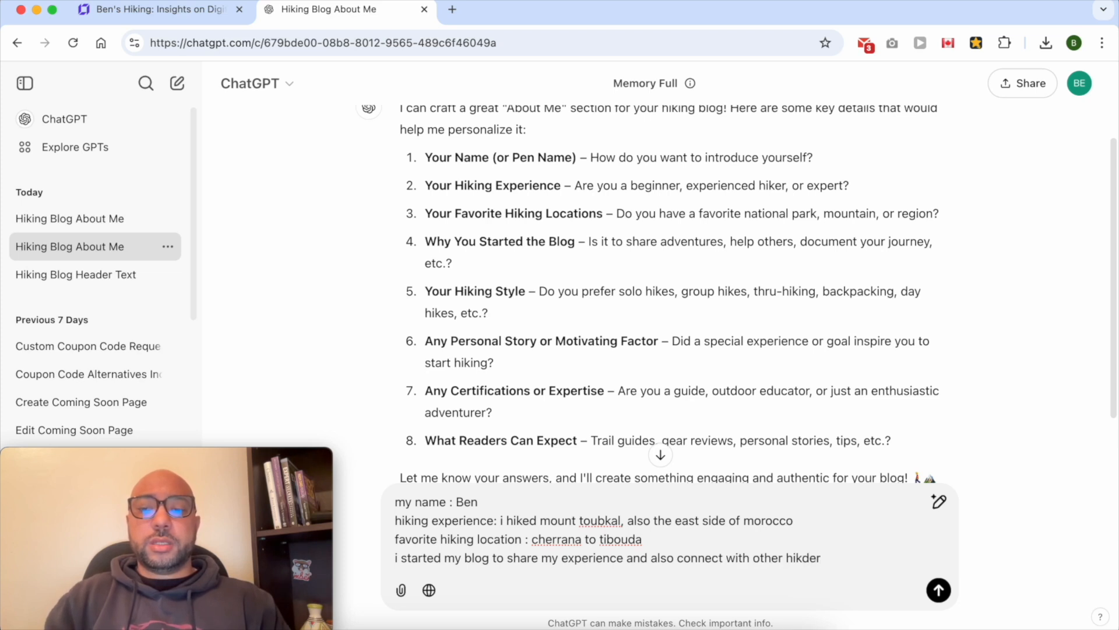
key(shift+Return)
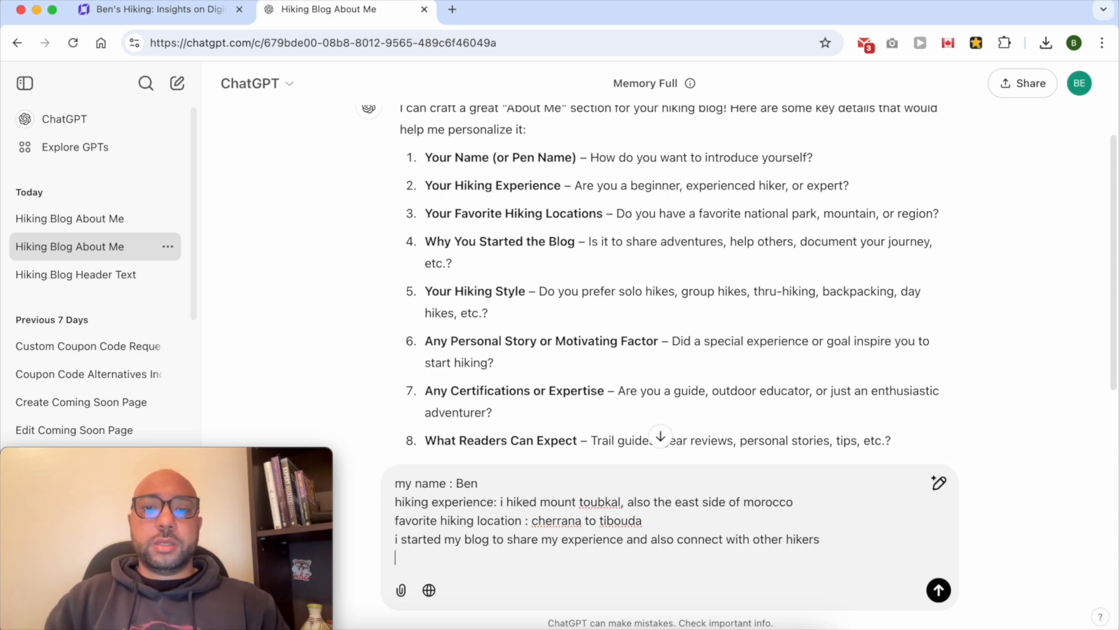
Add the hiking style, 5 days hikes in groups, and note no motivating factor, just an enthusiastic hiker
scroll(520, 325, down, 2)
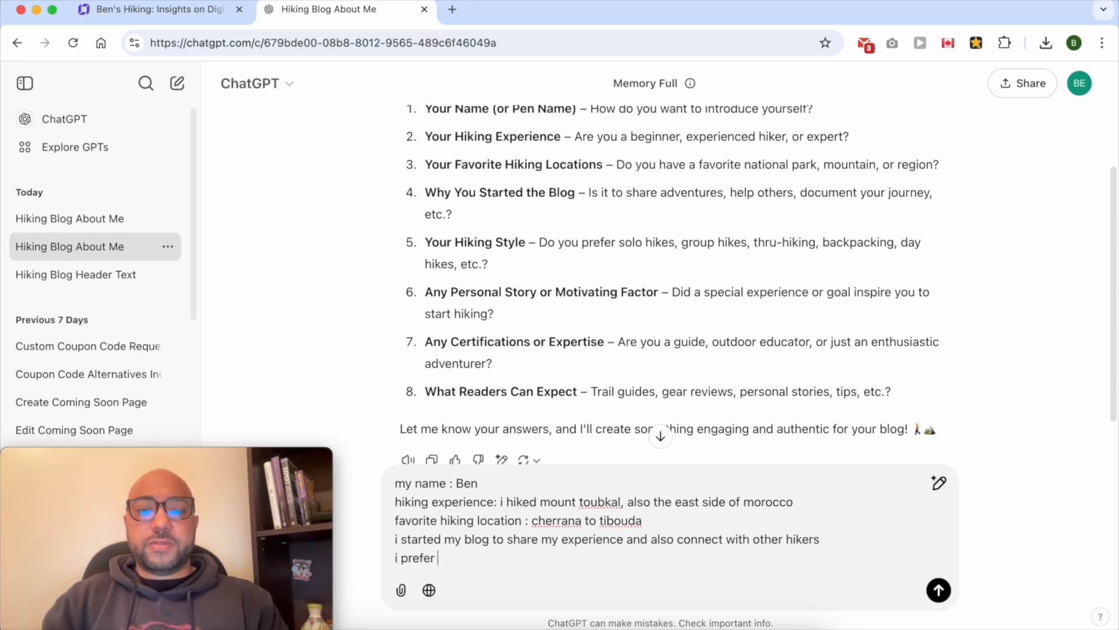
text(i prefer 5 days hikes in groups)
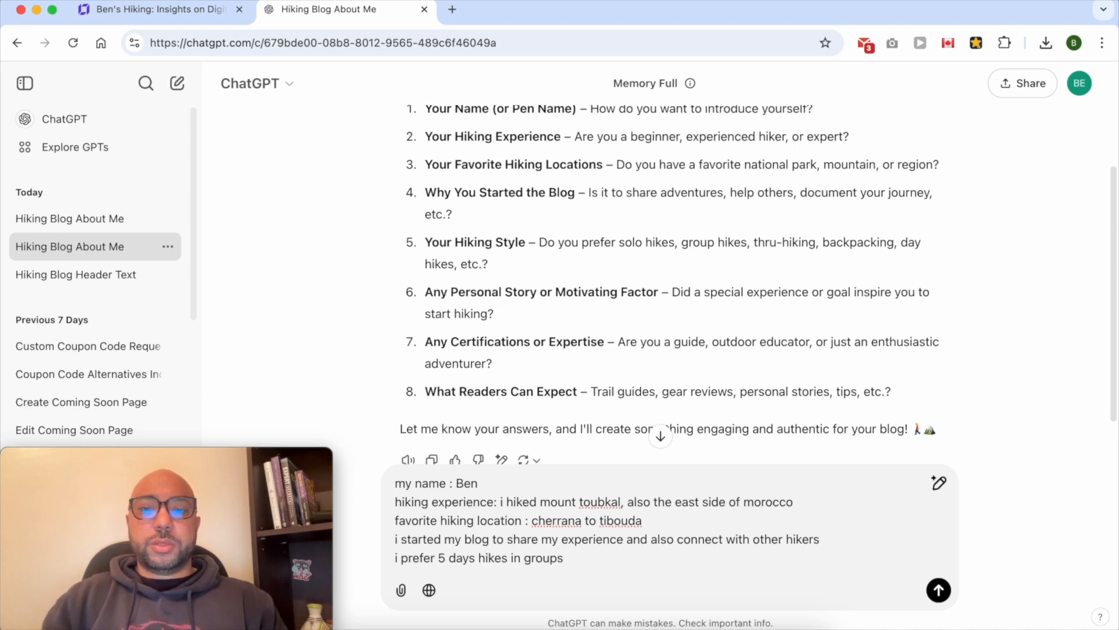
key(shift+Return)
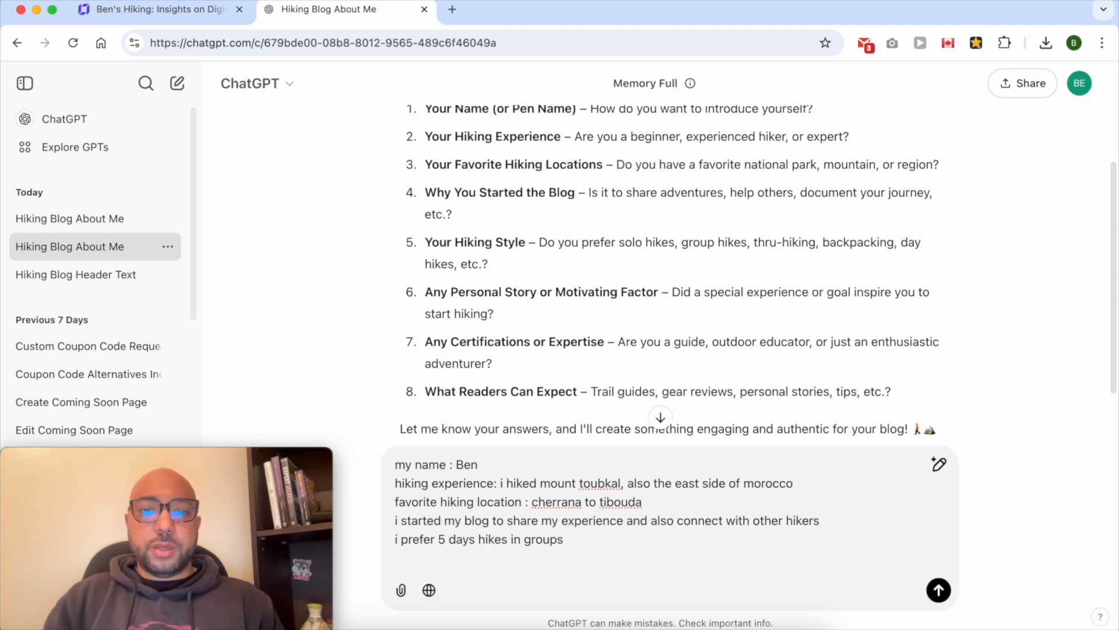
scroll(600, 376, down, 2)
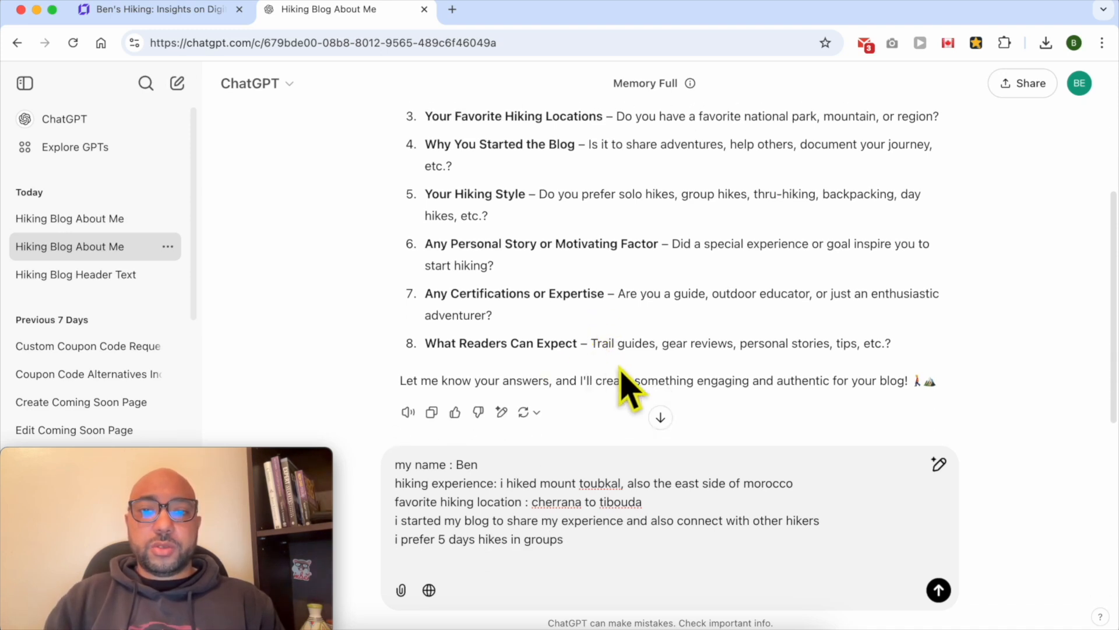
text(i dont have a motivating fa)
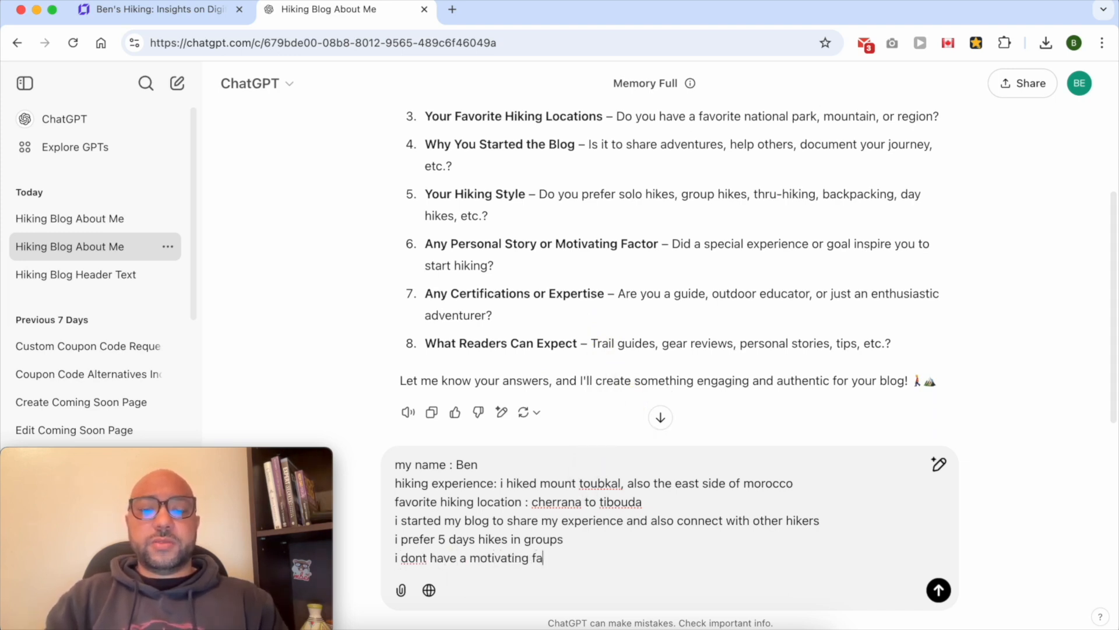
text(i am an eno)
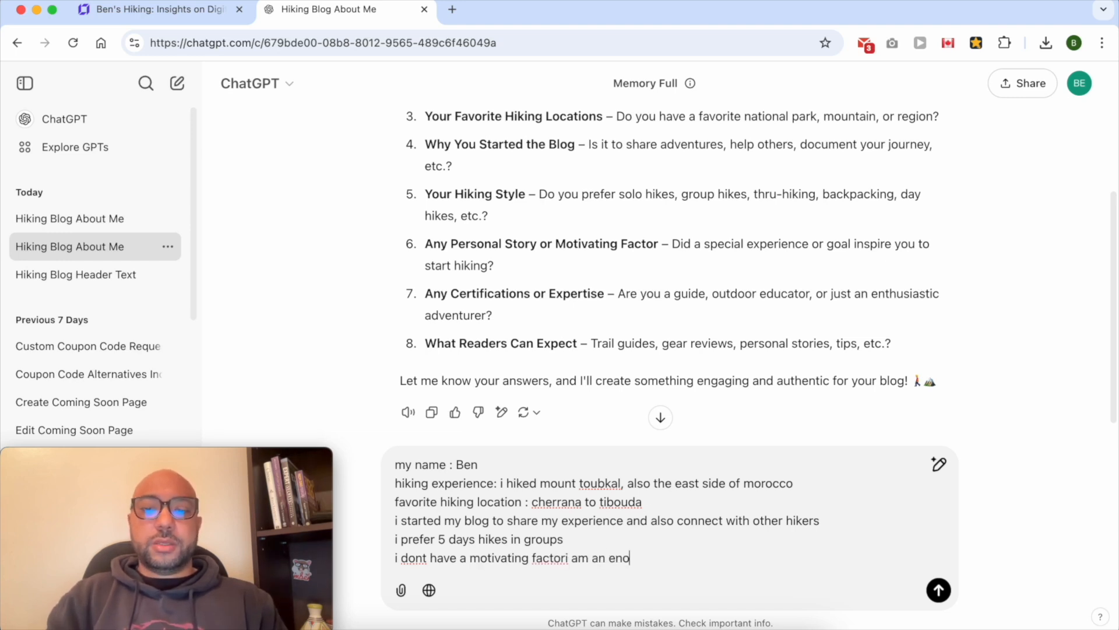
key(BackSpace)
key(BackSpace)
key(BackSpace)
text(er)
key(shift+Return)
Add that readers can expect hiking adventure experiences, tutorials on what to pack, and gear videos, then send the reply
text(reade)
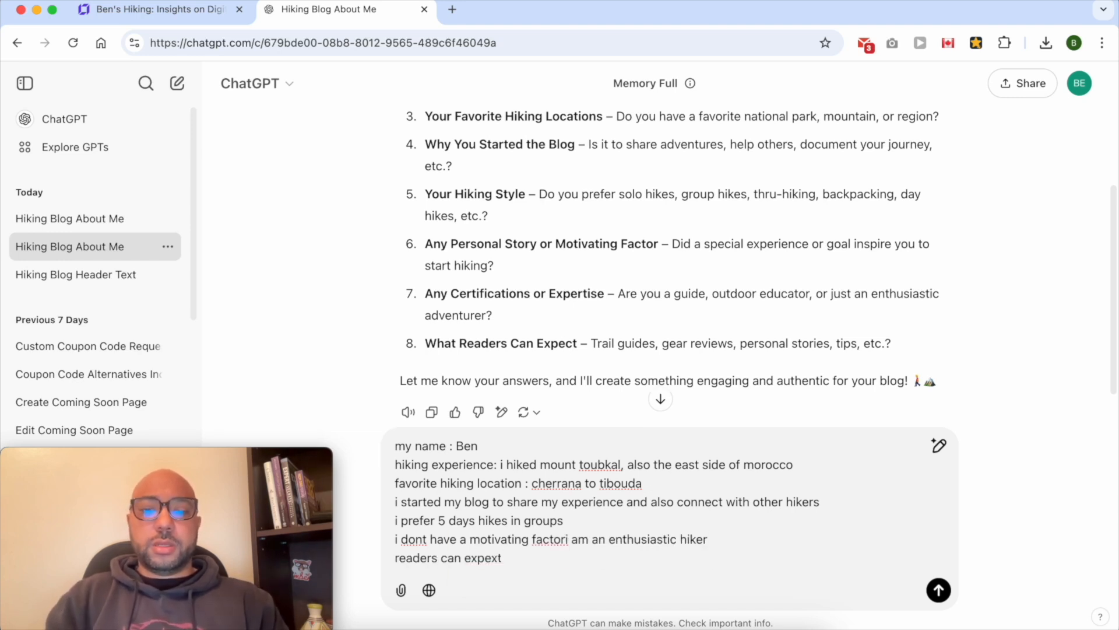
key(BackSpace)
key(BackSpace)
key(BackSpace)
text(experiences, tutorials on what to)
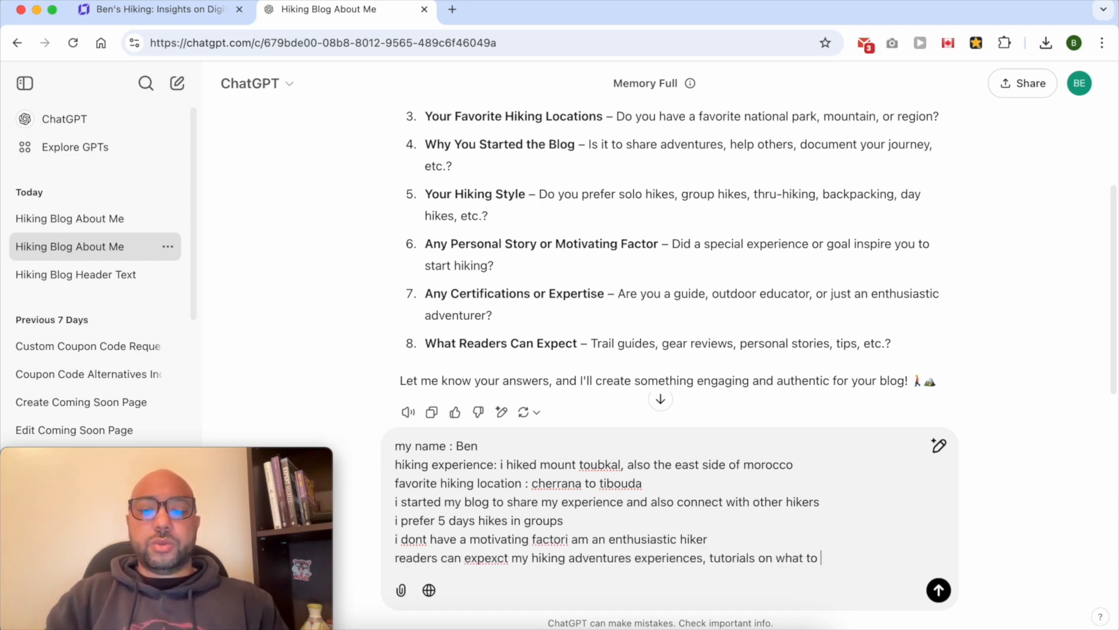
text( pack, and gear video)
key(BackSpace)
text(gear videos)
key(Return)
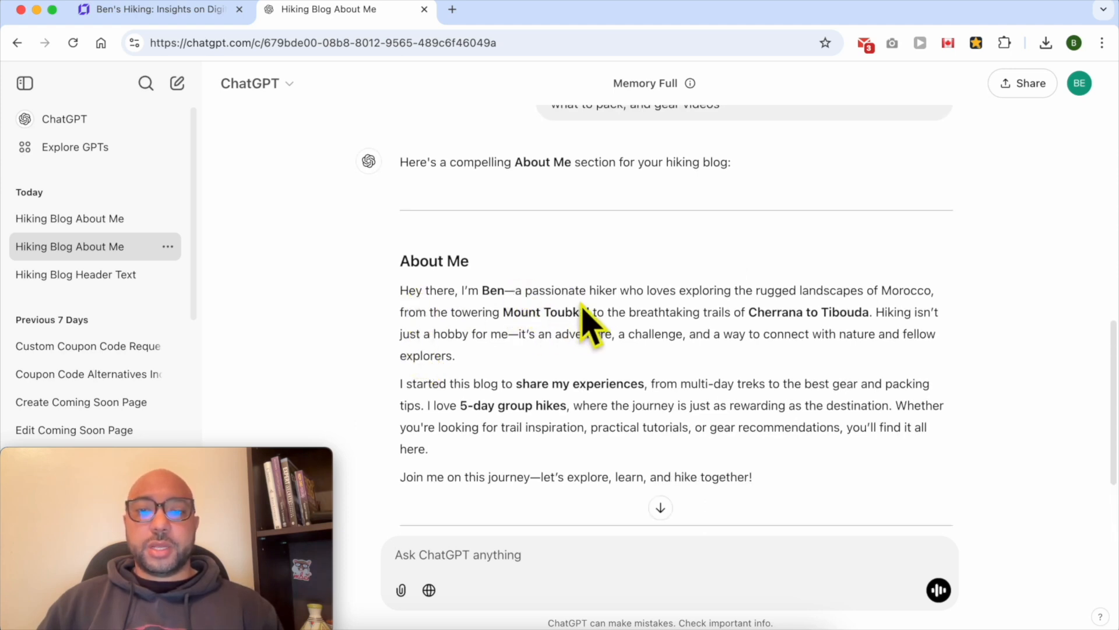
Copy the generated About Me text from ChatGPT's answer
scroll(690, 324, down, 4)
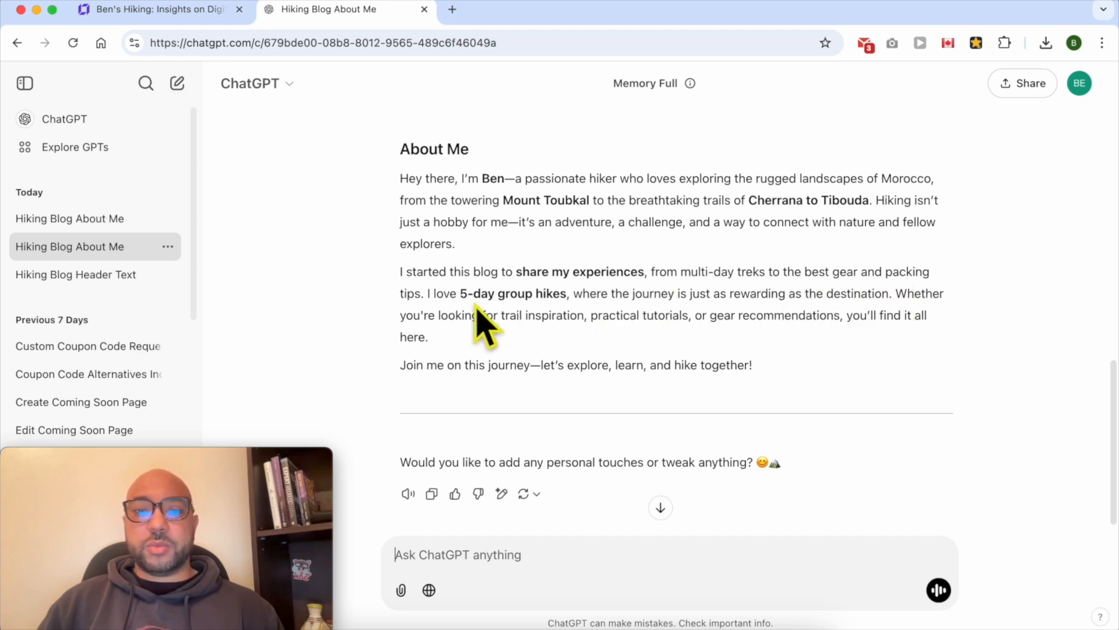
scroll(457, 327, down, 1)
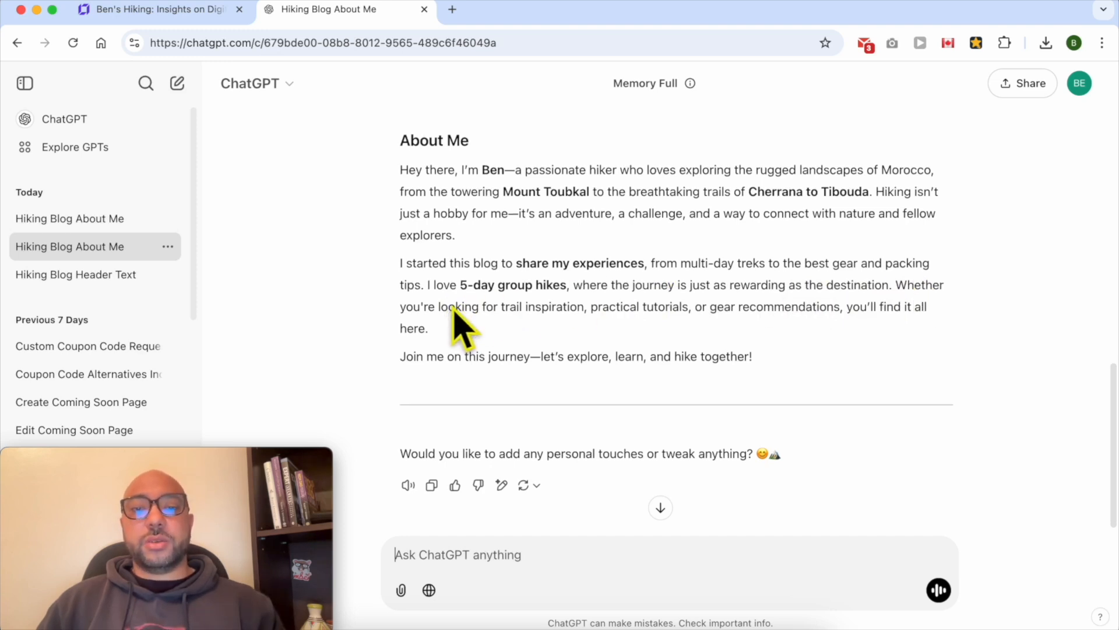
key(F2)
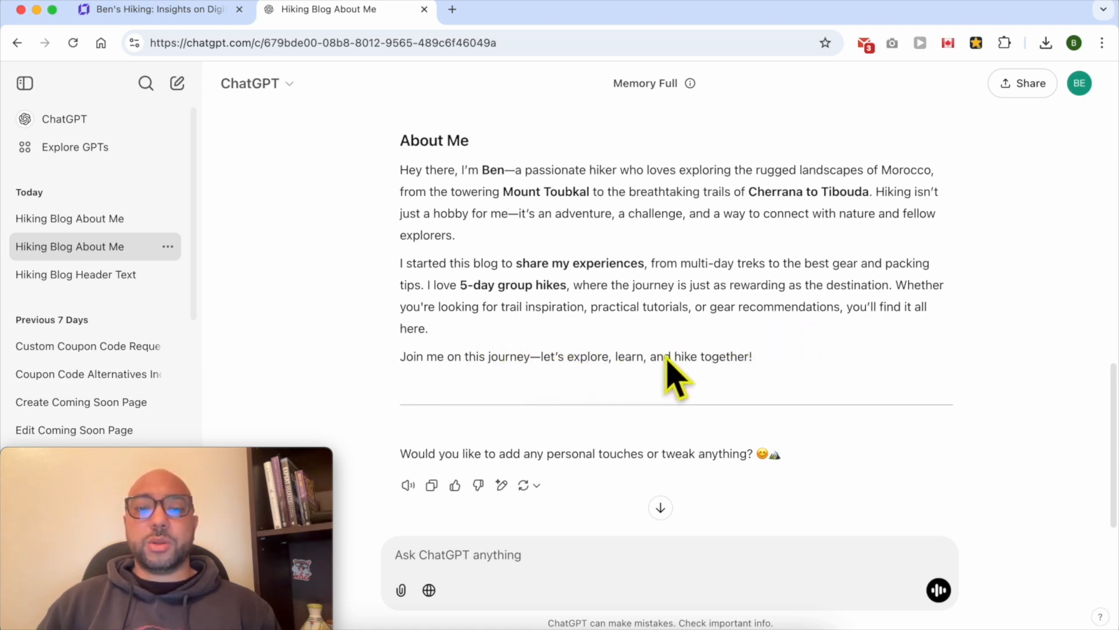
drag(800, 361, 401, 170)
right_click(438, 173)
click(452, 207)
Replace the About us placeholder paragraph in the website builder with the copied About Me text
click(165, 12)
triple_click(329, 291)
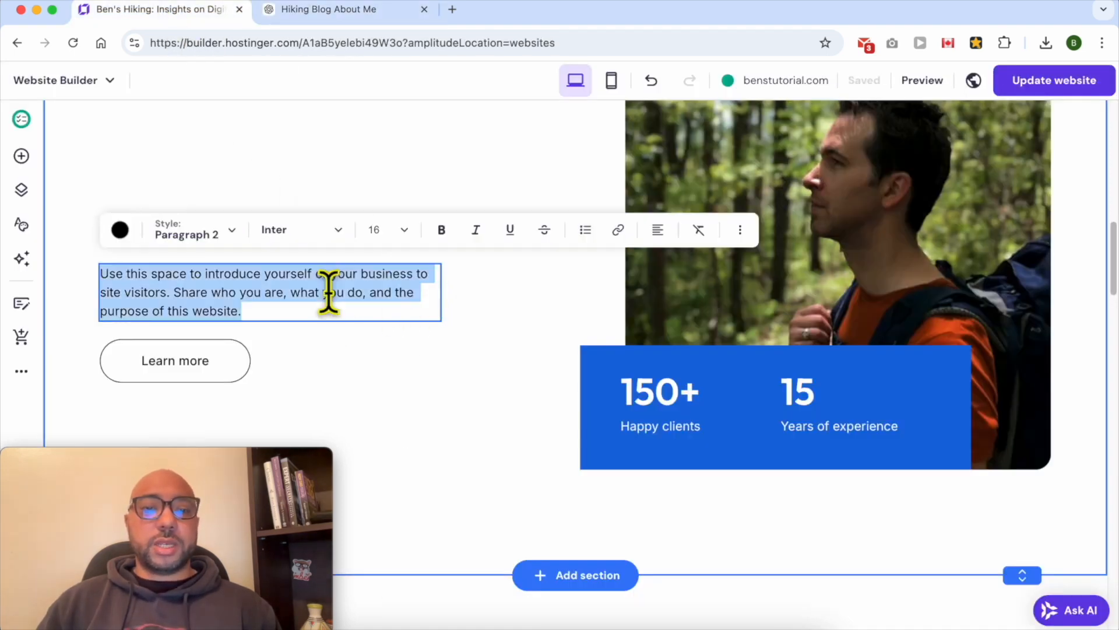
right_click(301, 298)
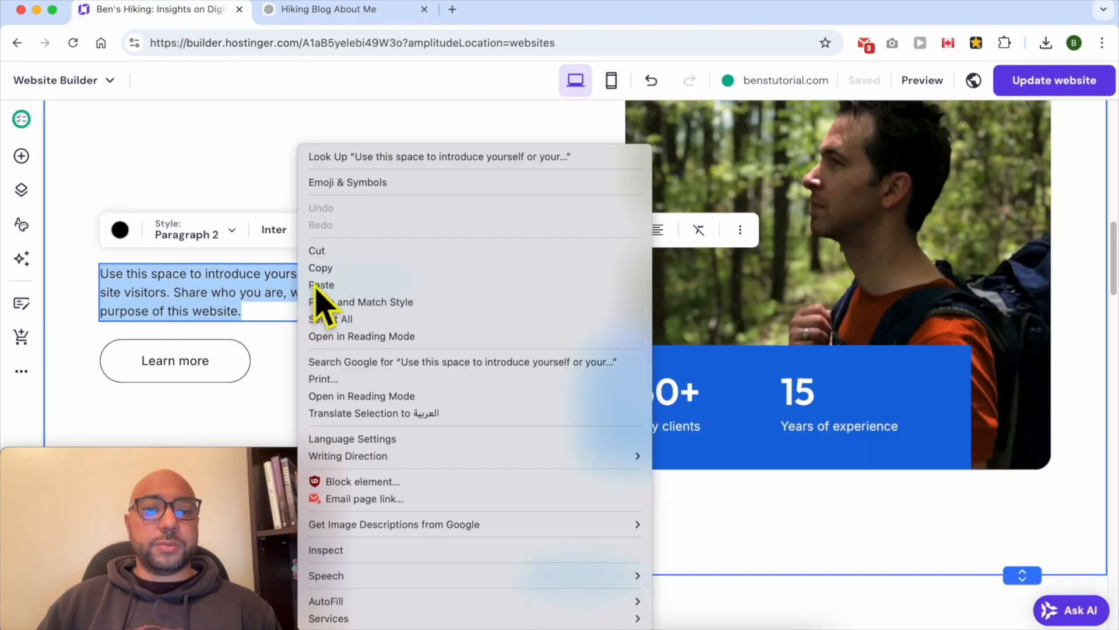
click(321, 285)
key(Escape)
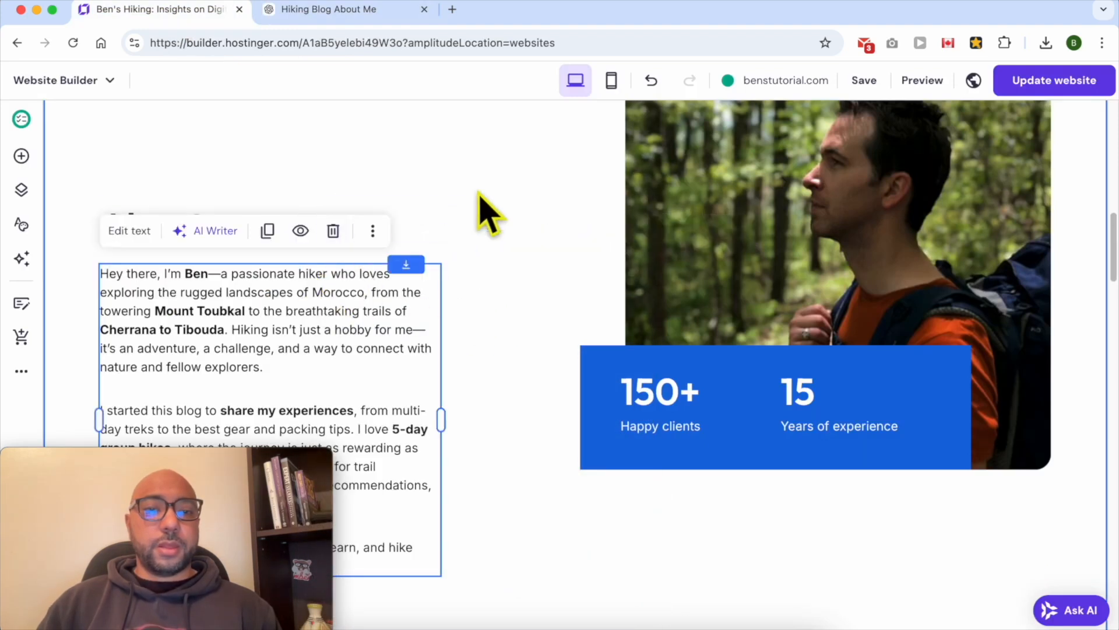
Rearrange the About us section so the new paragraph and the Learn more button sit neatly below the heading
scroll(443, 239, up, 1)
click(537, 219)
drag(225, 299, 247, 163)
scroll(268, 292, up, 5)
drag(245, 405, 246, 389)
scroll(420, 457, down, 3)
drag(376, 490, 415, 330)
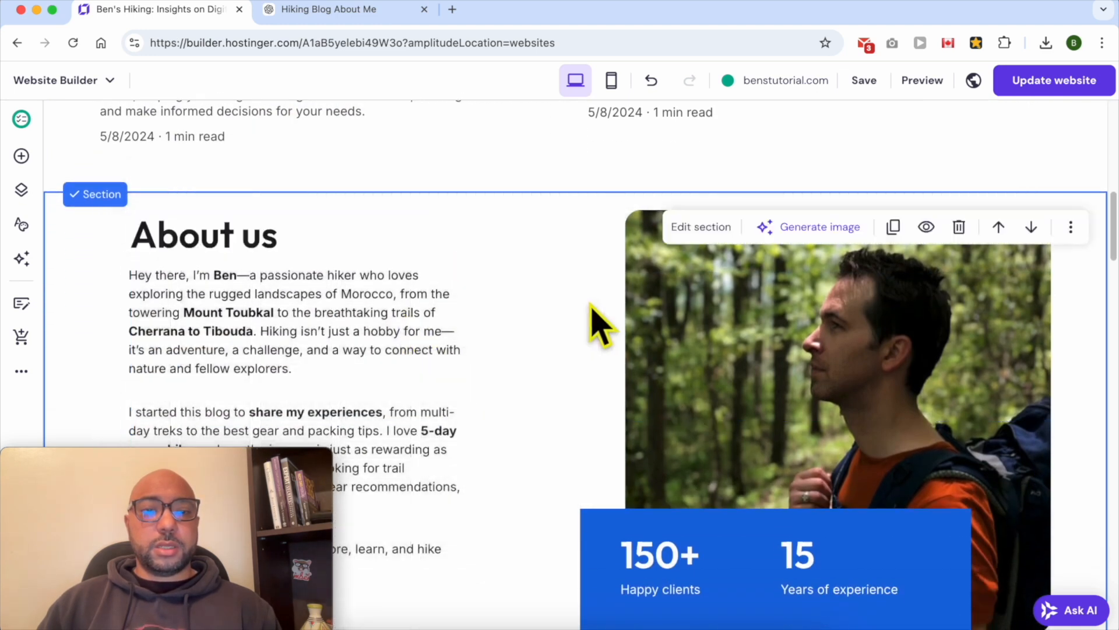
scroll(555, 362, down, 10)
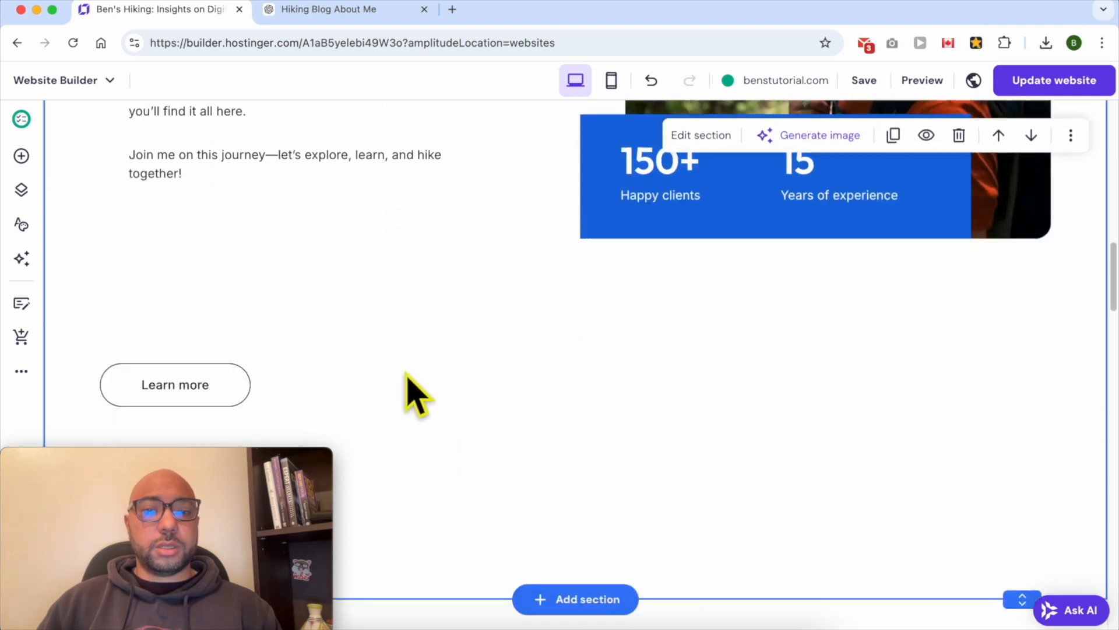
drag(227, 404, 376, 230)
scroll(417, 292, up, 5)
Change the first statistic to 12+ with the label hikes
click(702, 293)
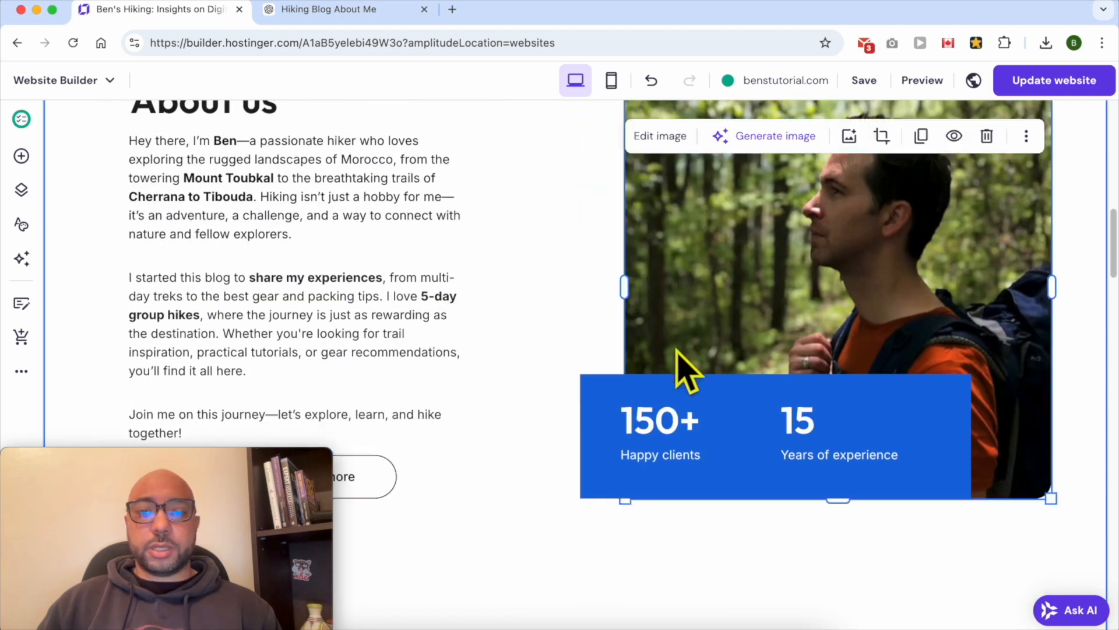
double_click(659, 421)
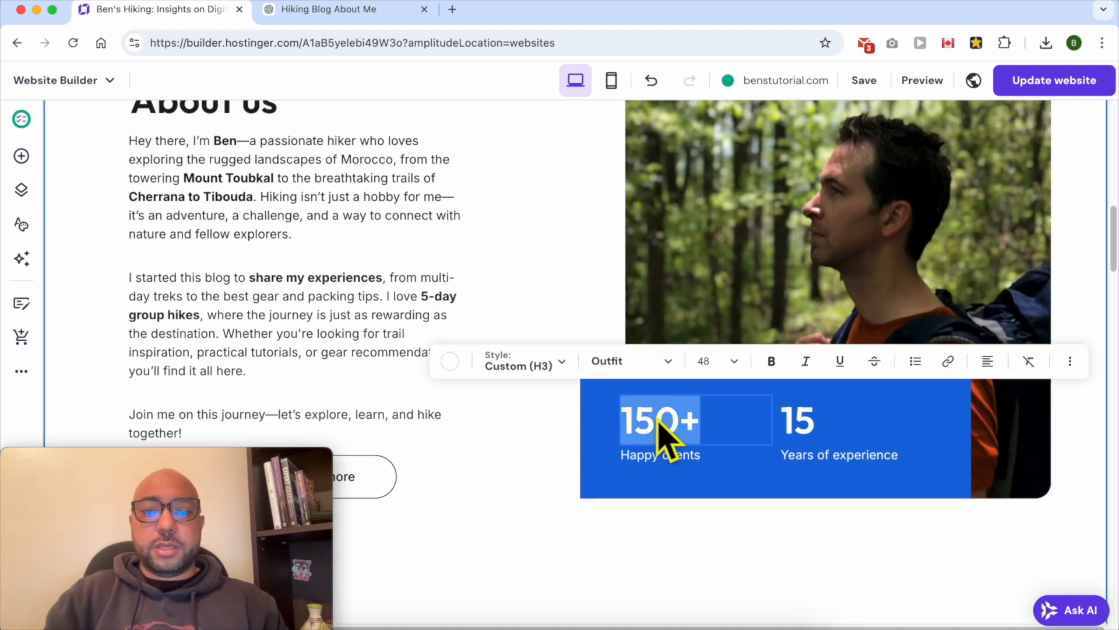
text(12)
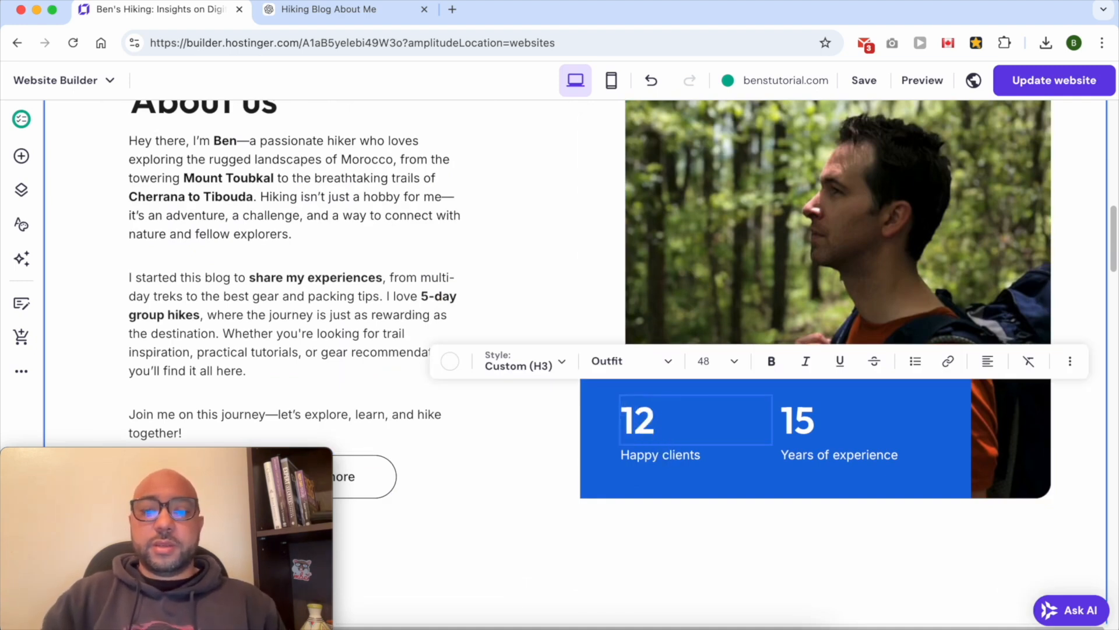
text(+)
double_click(644, 454)
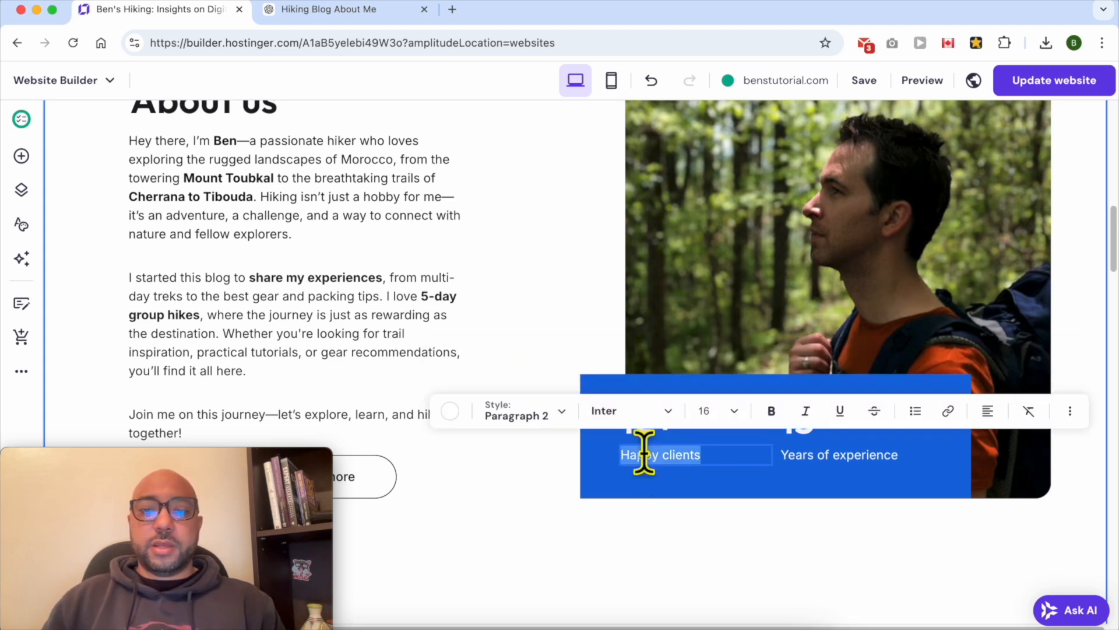
text(hikes)
Set the years of experience figure to 8
click(821, 450)
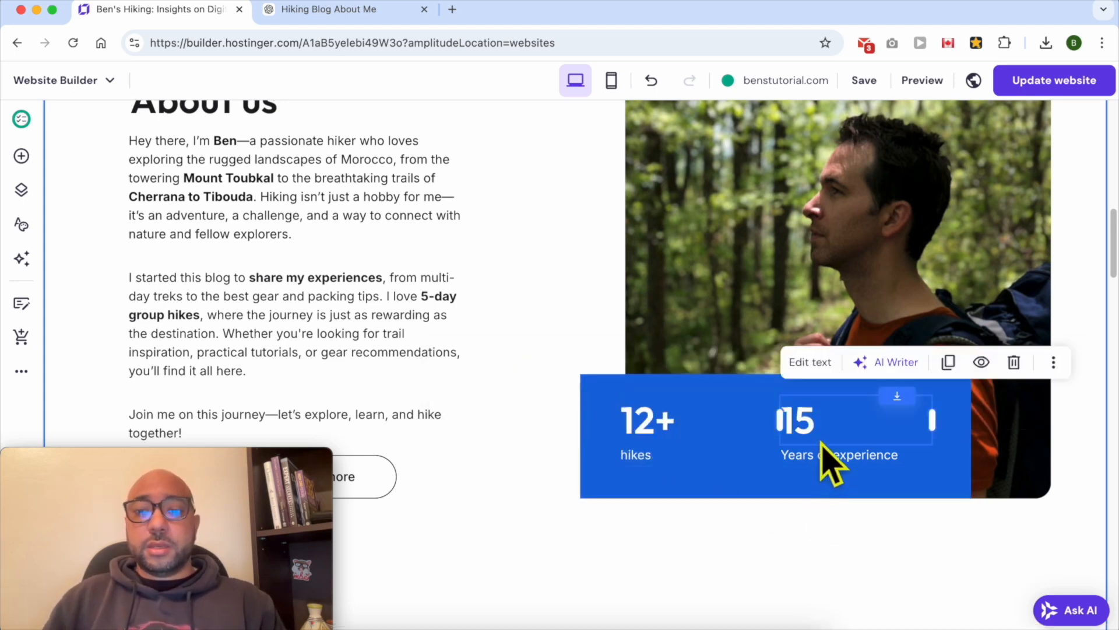
double_click(799, 419)
text(8)
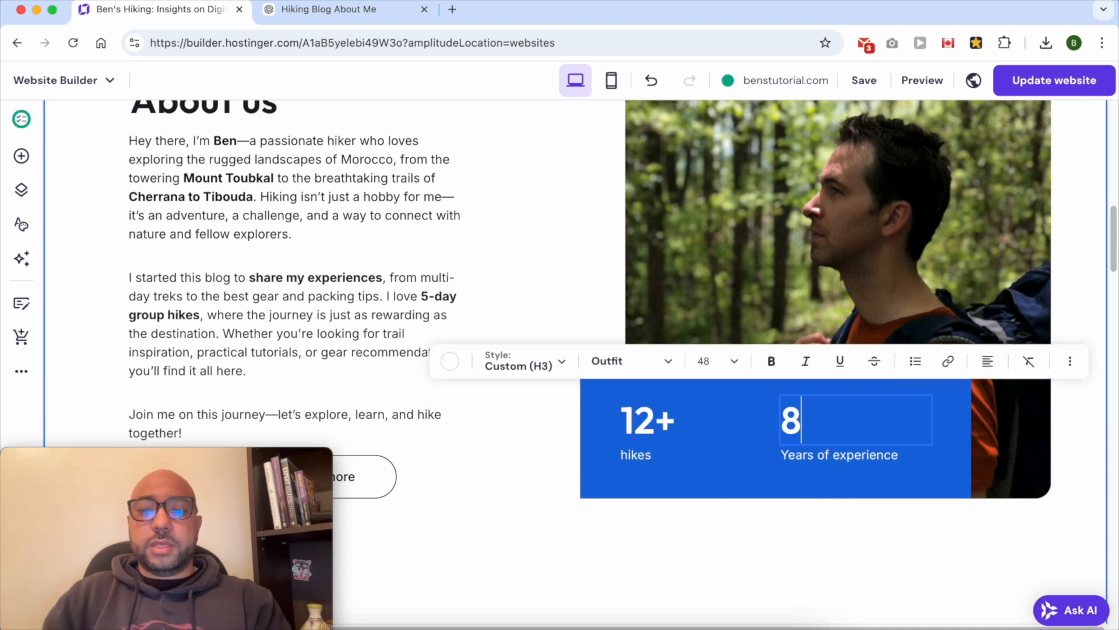
Change the statistics box's fill colour to the green website colour #5ac48a
click(845, 484)
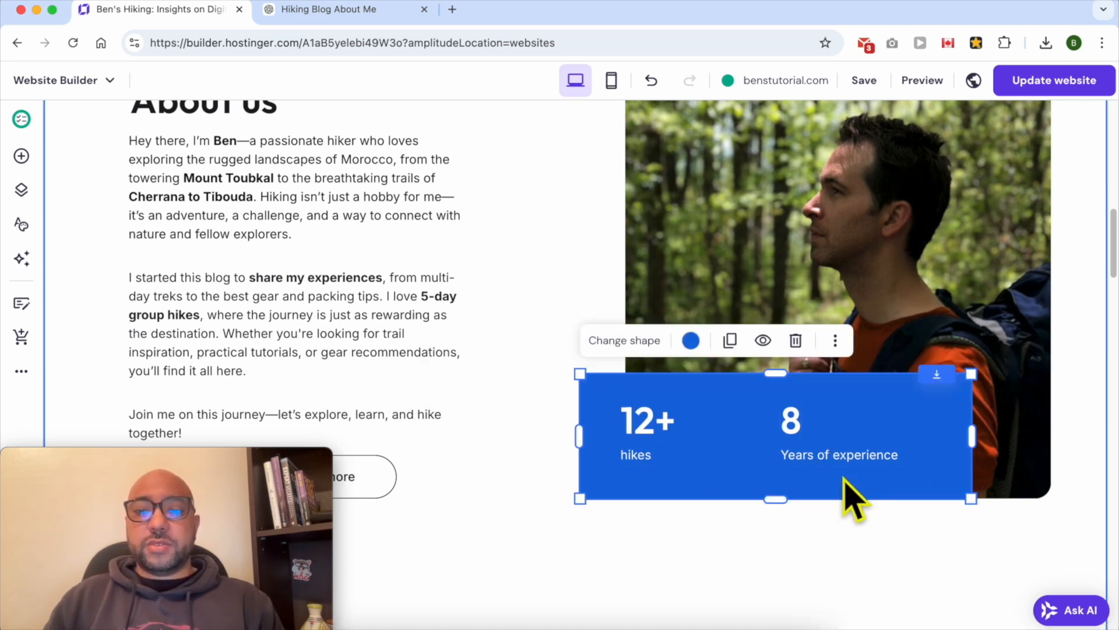
click(743, 554)
click(736, 400)
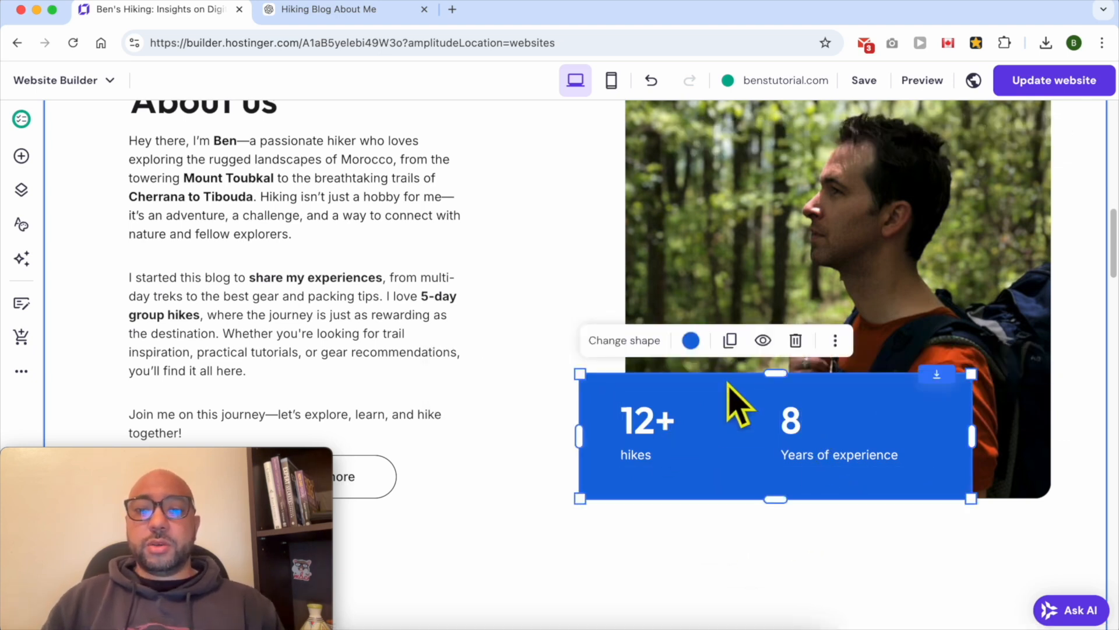
click(691, 341)
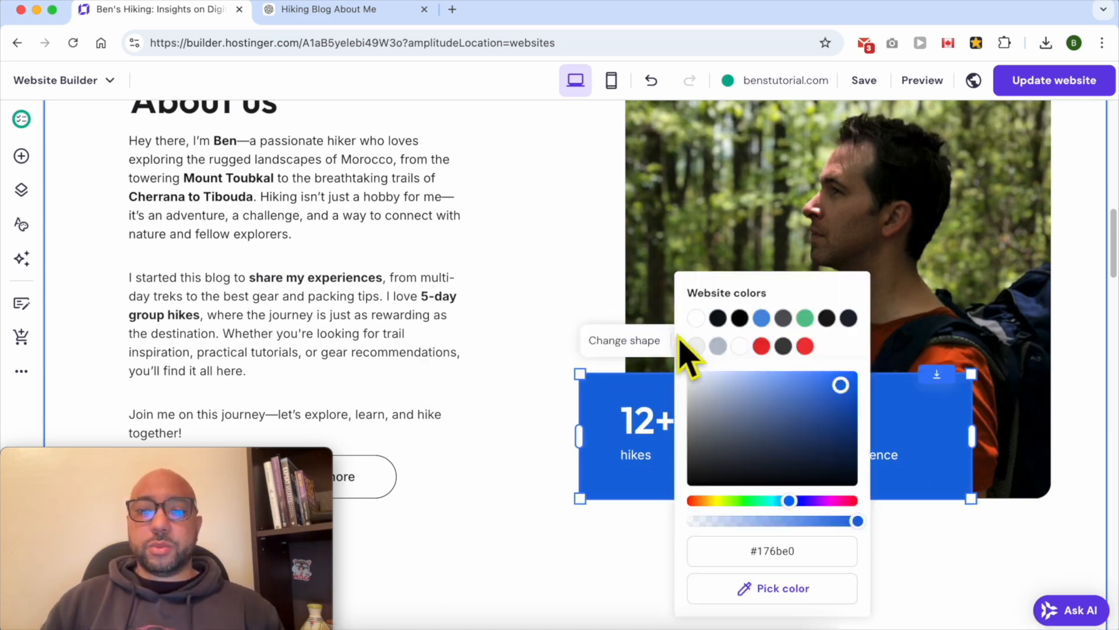
click(762, 318)
click(805, 318)
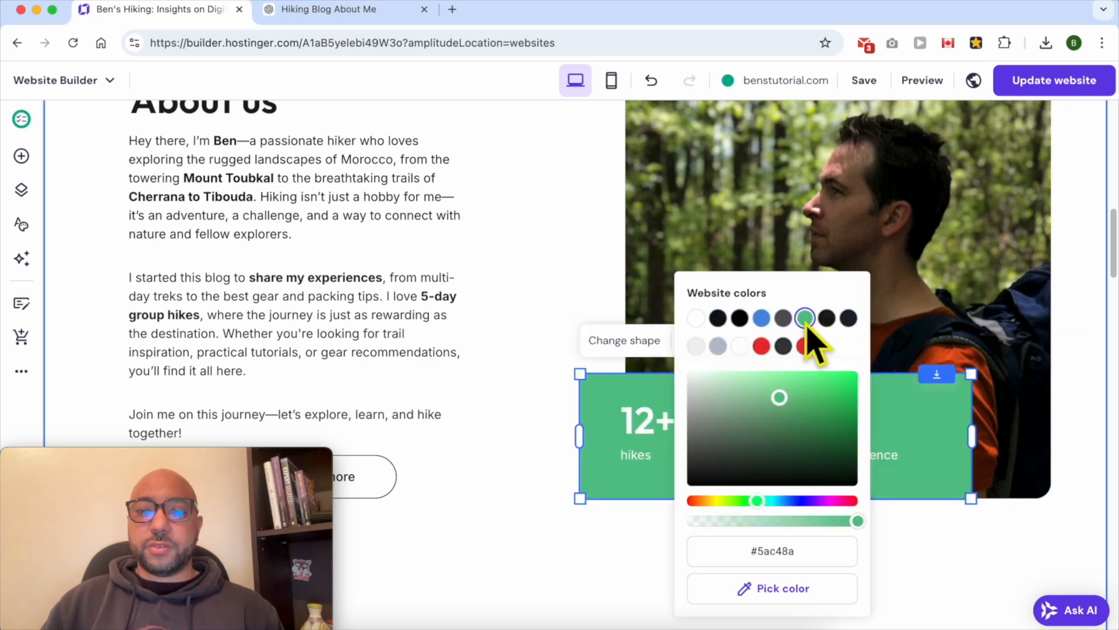
click(645, 387)
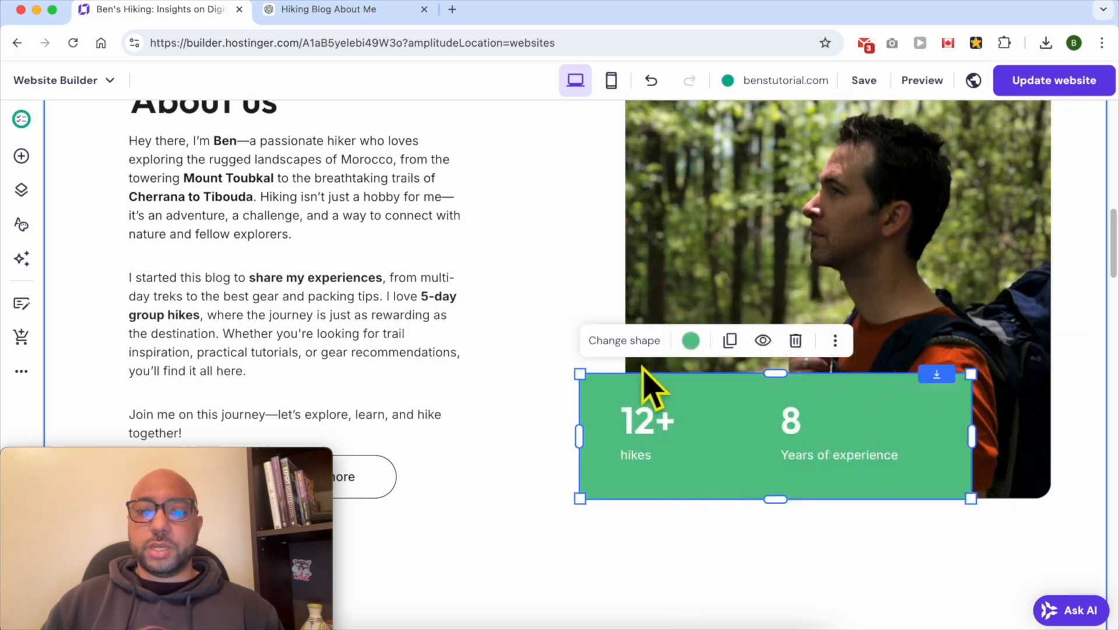
Try other shapes for the statistics box, ending back on the square shape
click(623, 343)
click(907, 360)
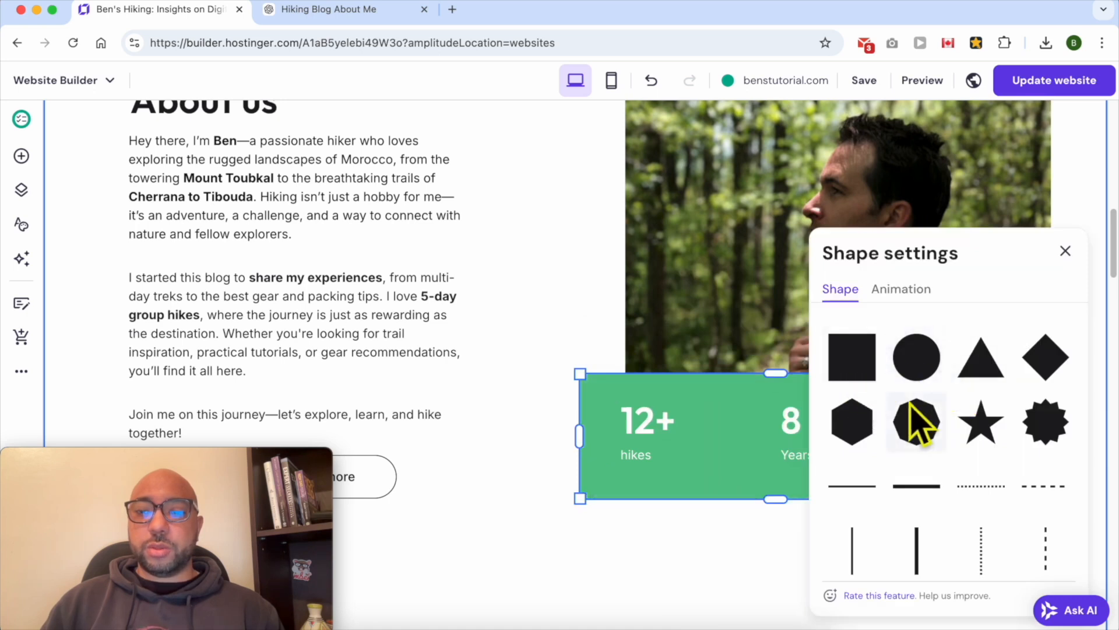
click(927, 445)
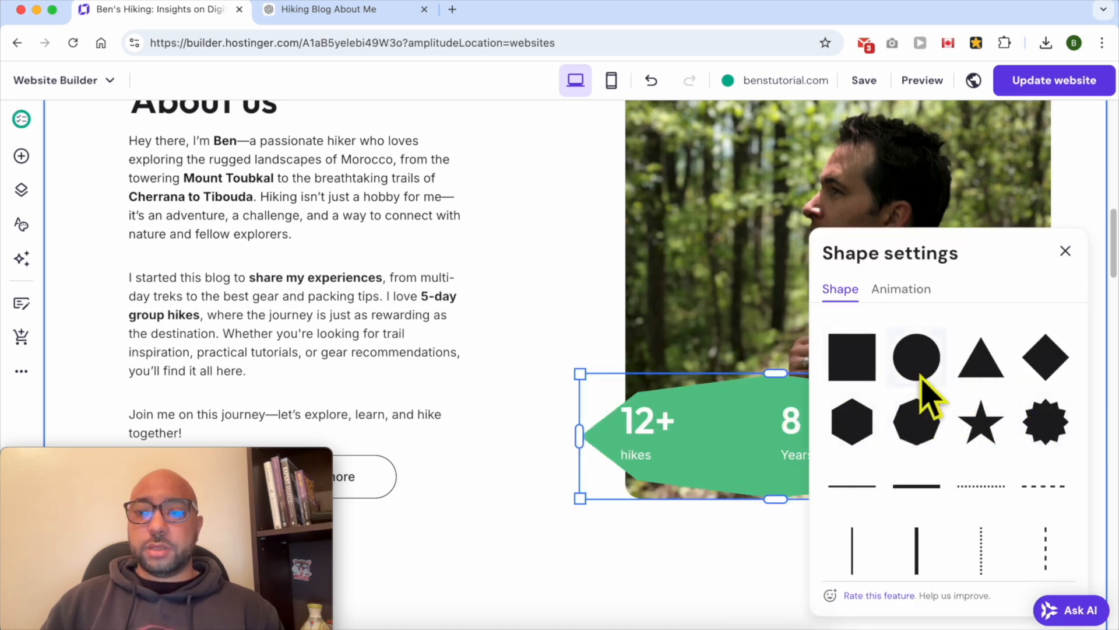
scroll(874, 431, down, 2)
scroll(886, 412, up, 5)
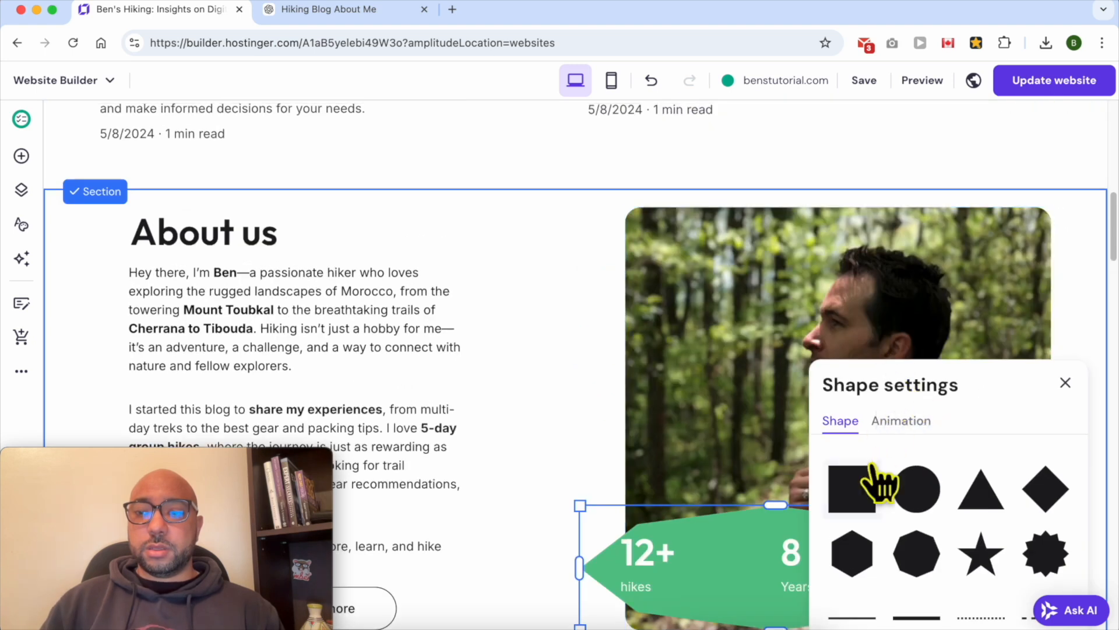
click(852, 488)
click(565, 412)
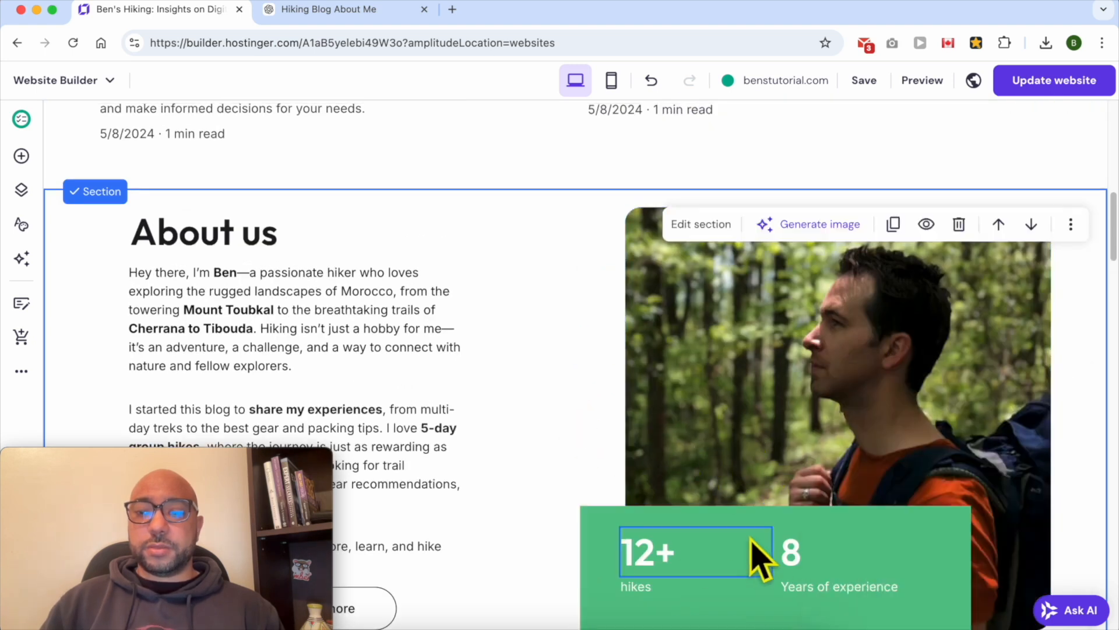
Move the hiking photo slightly lower within the About section
scroll(476, 332, down, 1)
scroll(477, 332, up, 2)
click(320, 260)
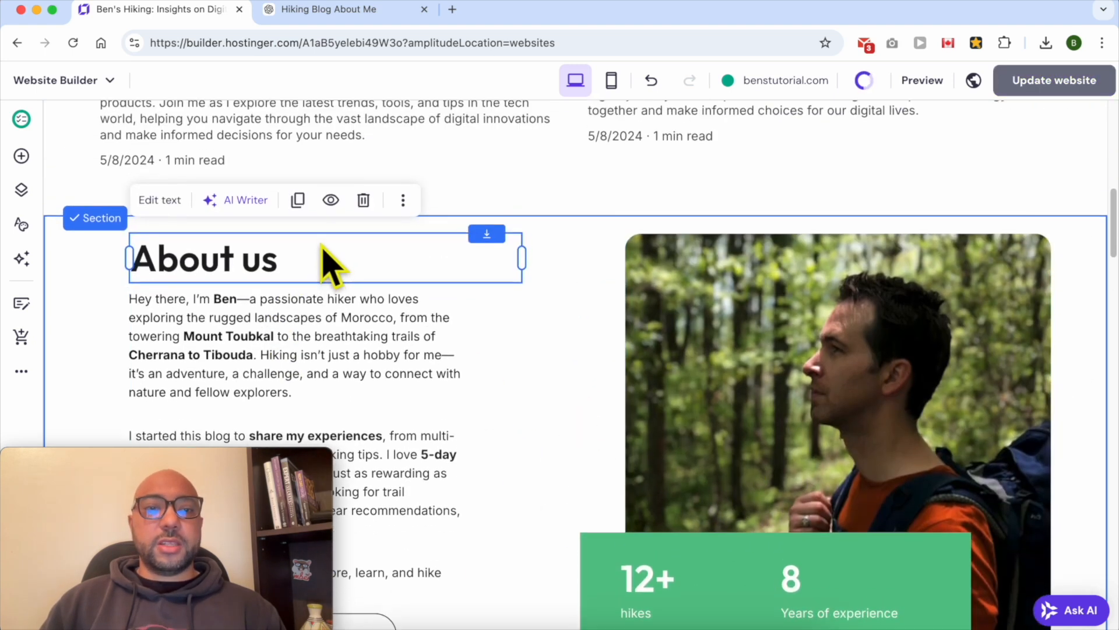
click(675, 305)
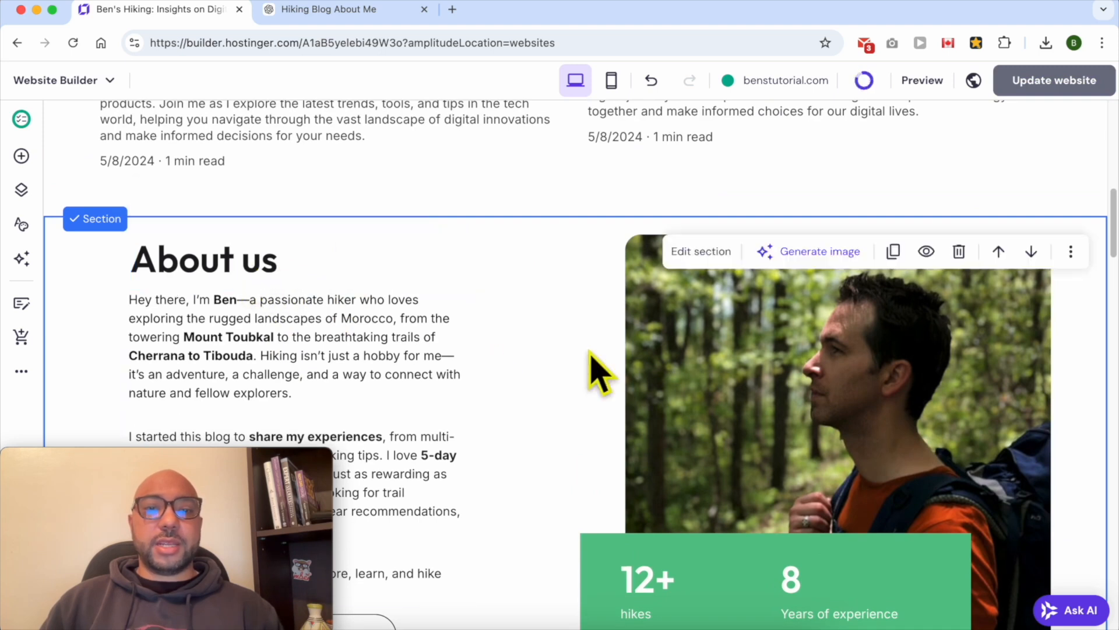
drag(679, 308, 670, 367)
Centre the About us heading above the section and rename it About me
click(191, 278)
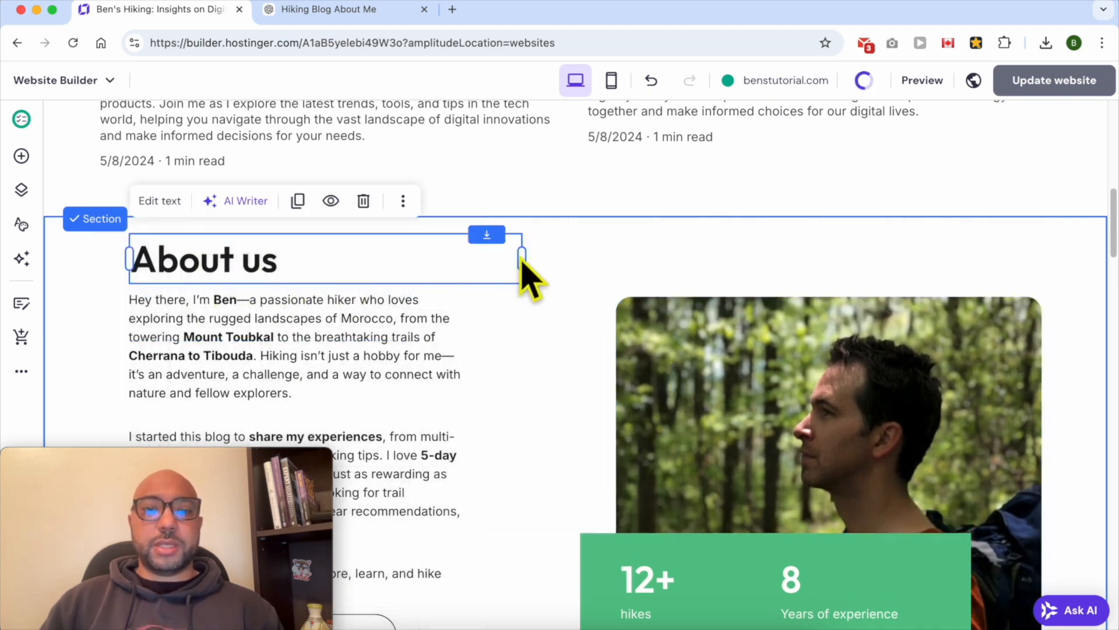
drag(523, 261, 607, 267)
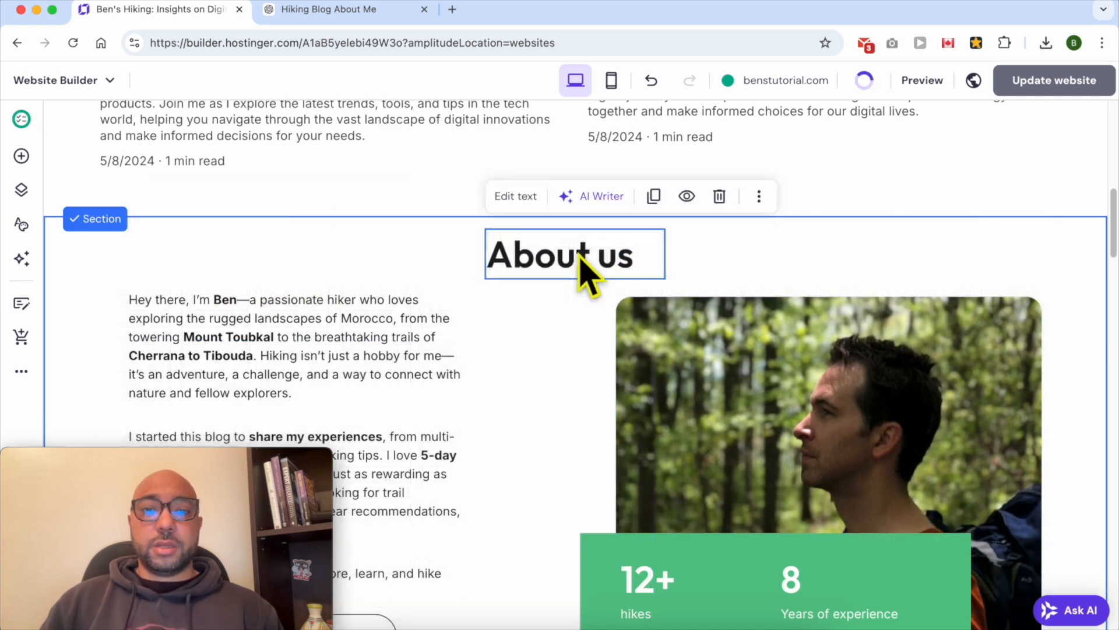
double_click(612, 271)
click(614, 257)
key(super+a)
key(Right)
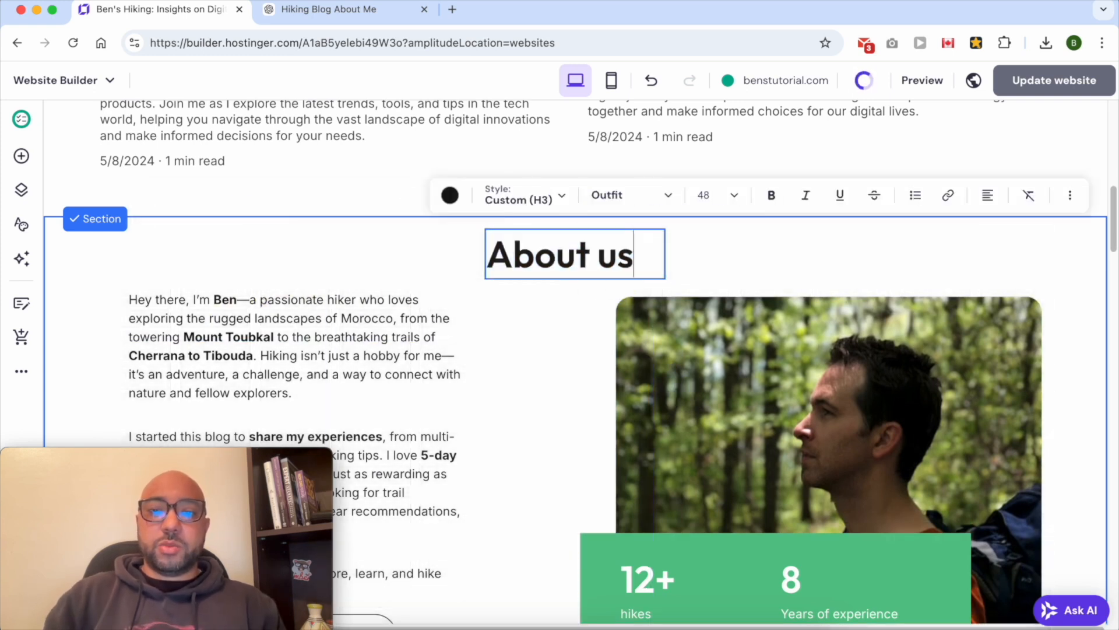
text(ma)
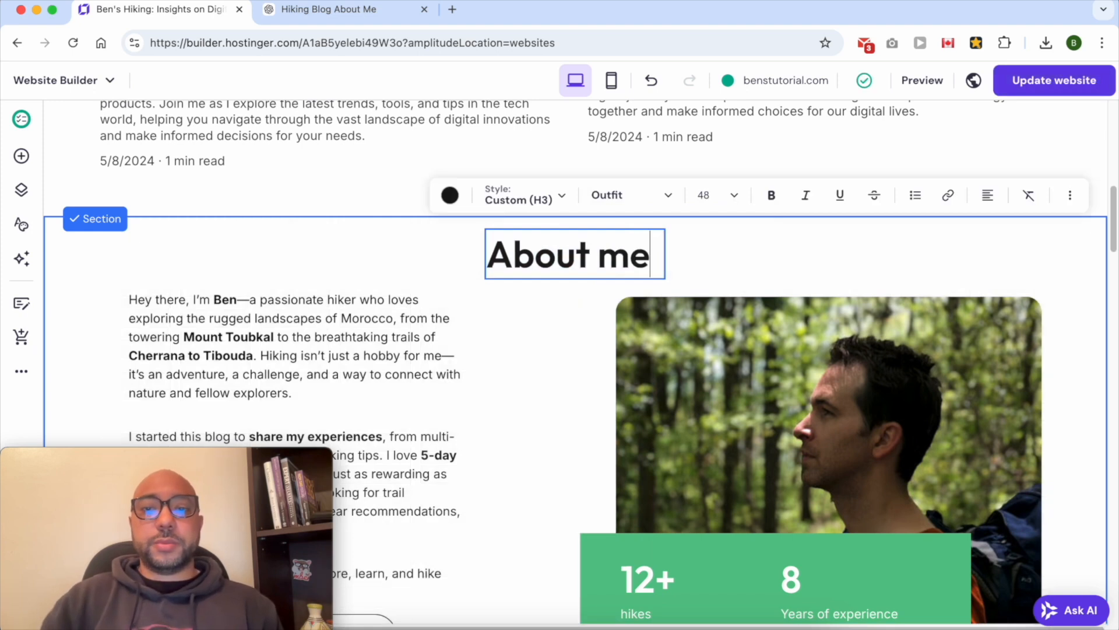
Apply the Heading 2 text style to the About me heading and widen its text box
triple_click(544, 251)
click(533, 197)
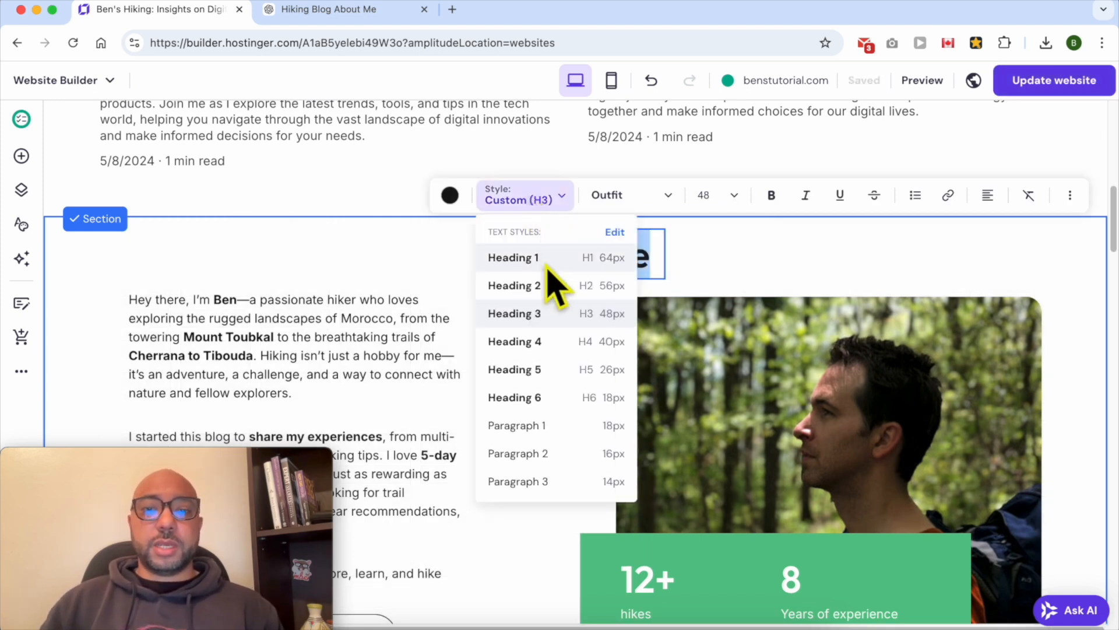
click(543, 285)
key(Escape)
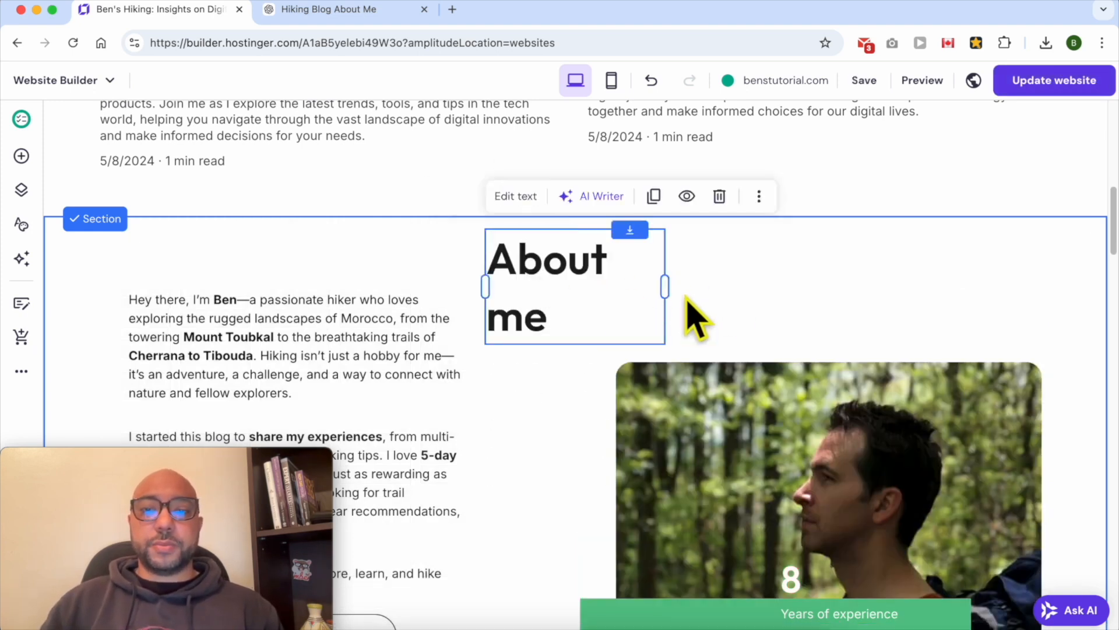
drag(665, 292, 703, 270)
Rearrange the about text, photo, statistics box and 12+ figure within the section
click(400, 344)
mouse_move(400, 344)
mouse_down()
mouse_move(400, 406)
mouse_move(413, 336)
mouse_up()
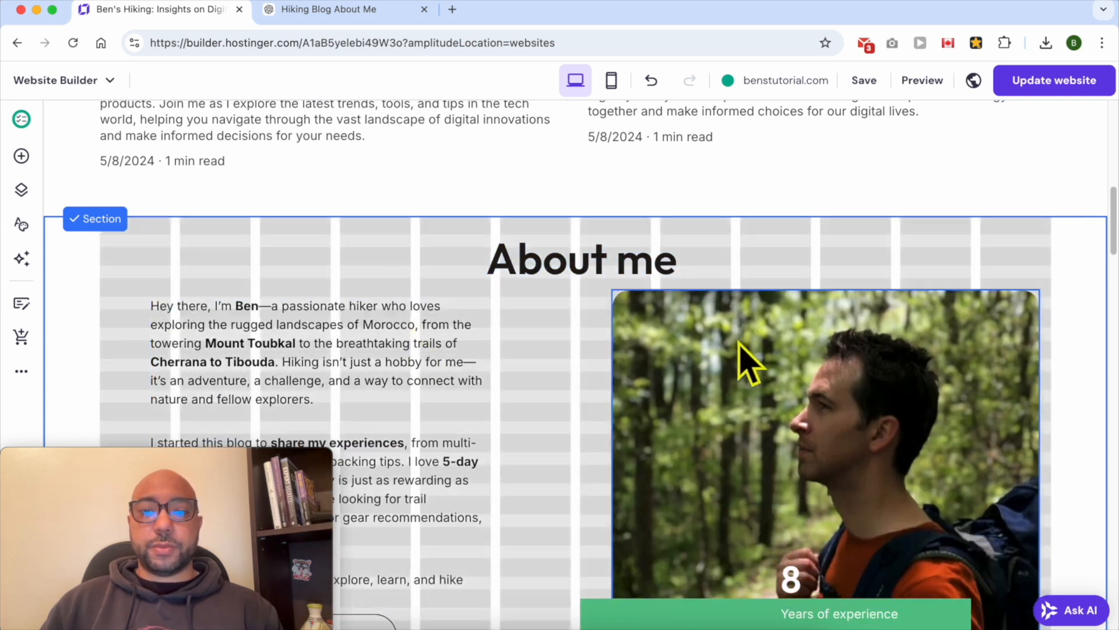
click(738, 373)
scroll(737, 403, down, 5)
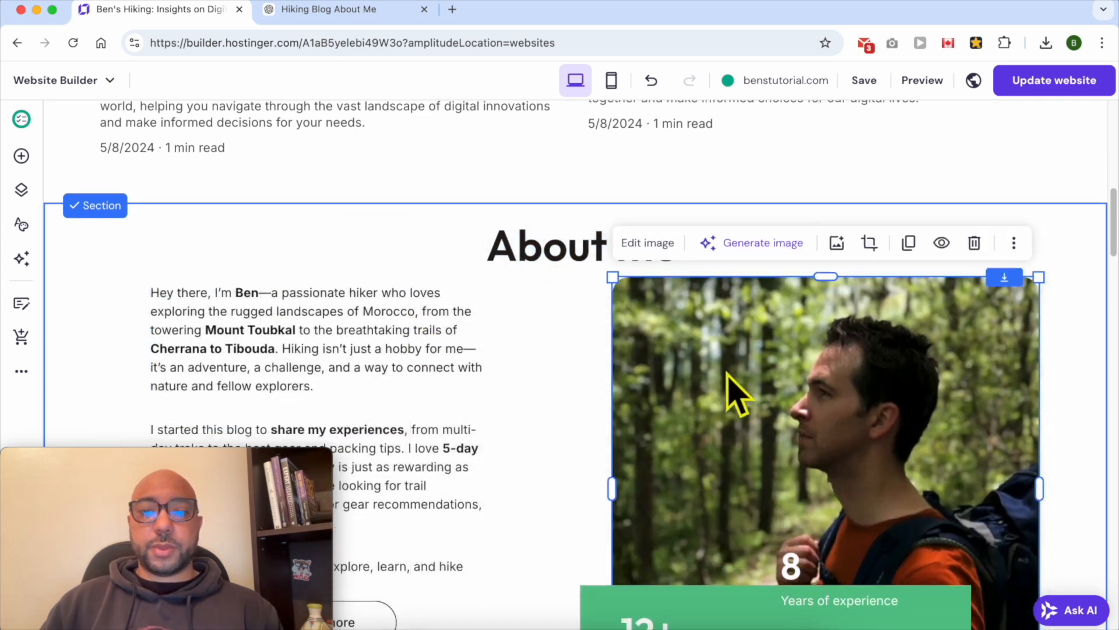
drag(825, 445, 814, 375)
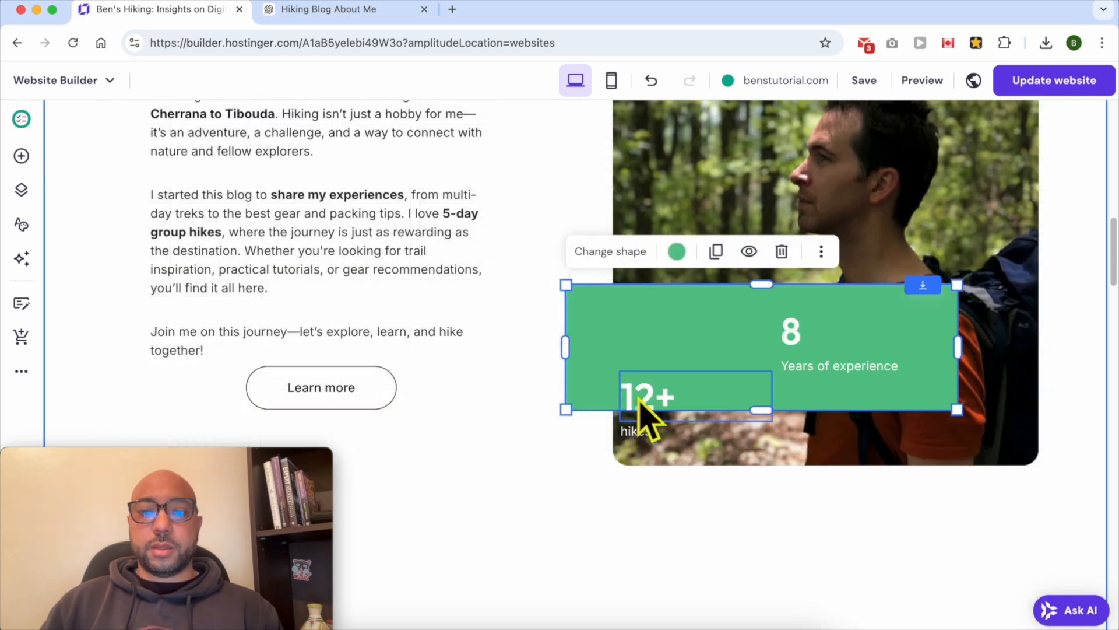
drag(640, 399, 638, 352)
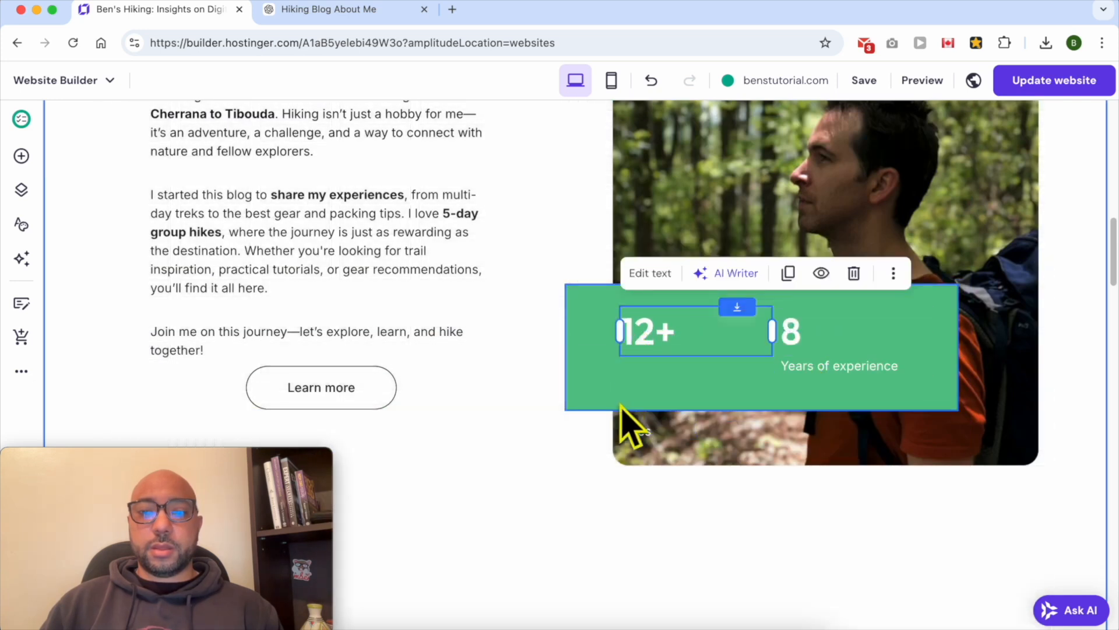
drag(636, 434, 635, 373)
Move the Learn more button to sit centred below the text and photo
drag(373, 396, 374, 421)
scroll(420, 390, down, 3)
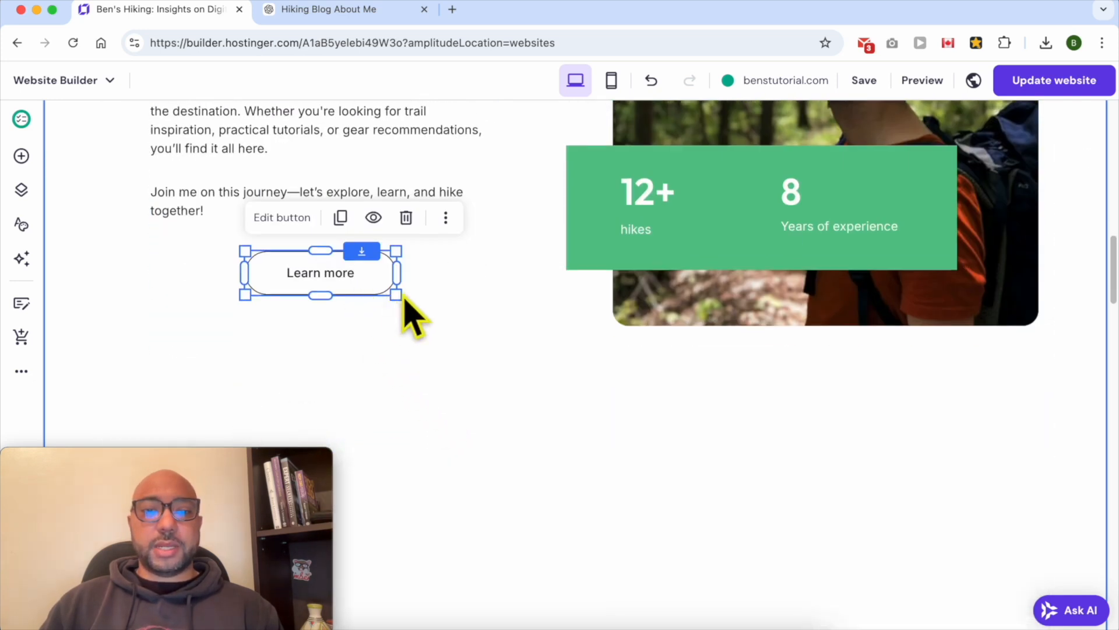
drag(396, 294, 552, 349)
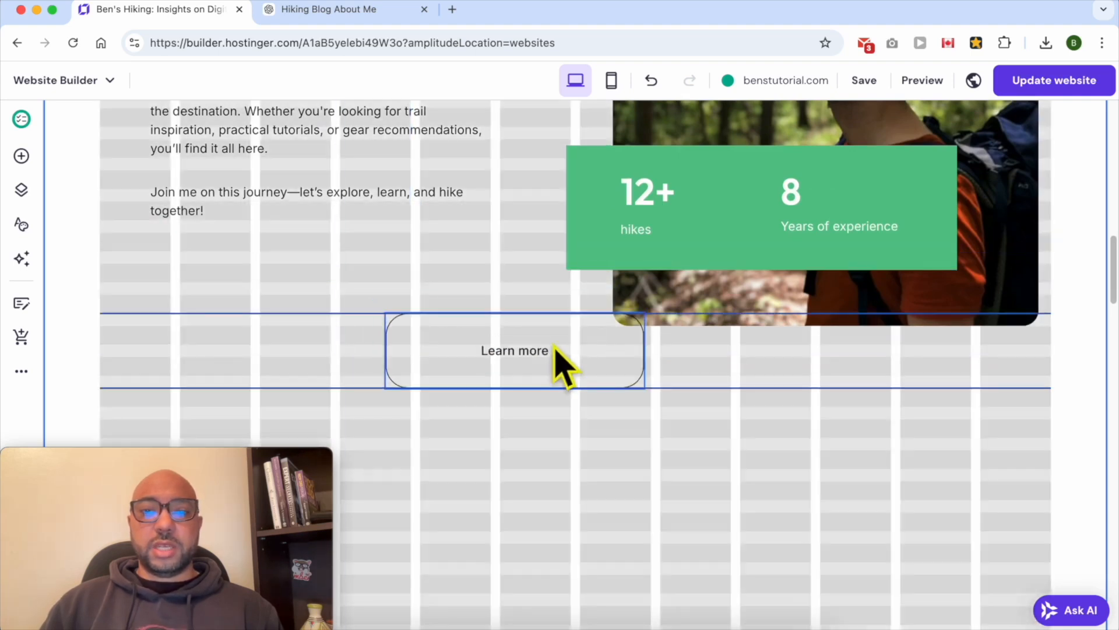
scroll(866, 292, up, 5)
Shrink the photo and shift the about-me text column right to balance the layout
click(893, 327)
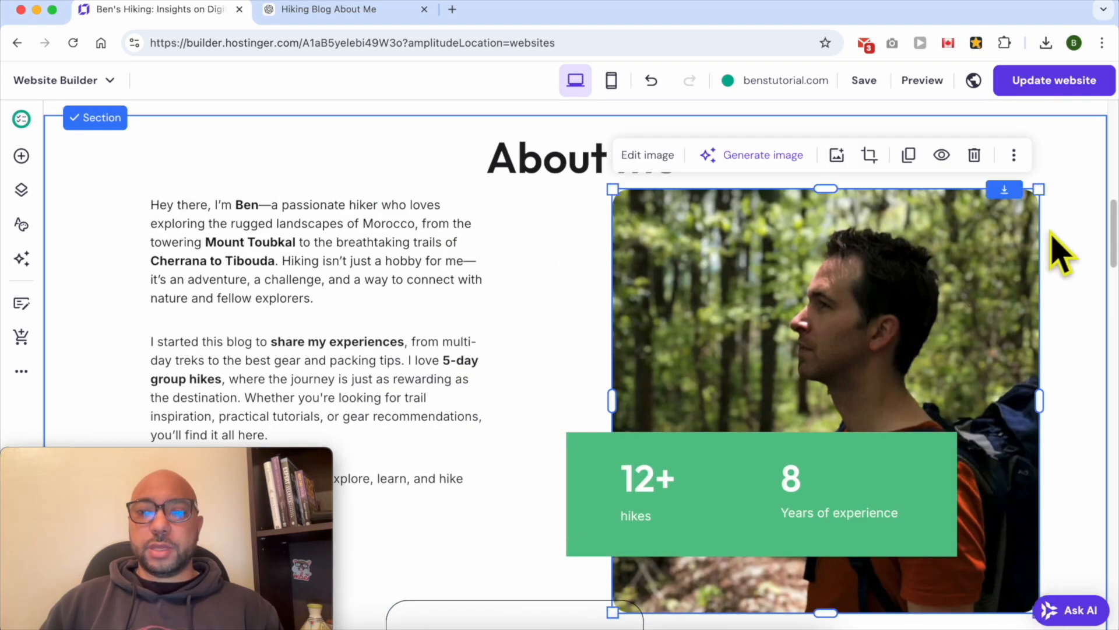
drag(1038, 190, 913, 256)
drag(360, 318, 420, 317)
scroll(933, 391, down, 1)
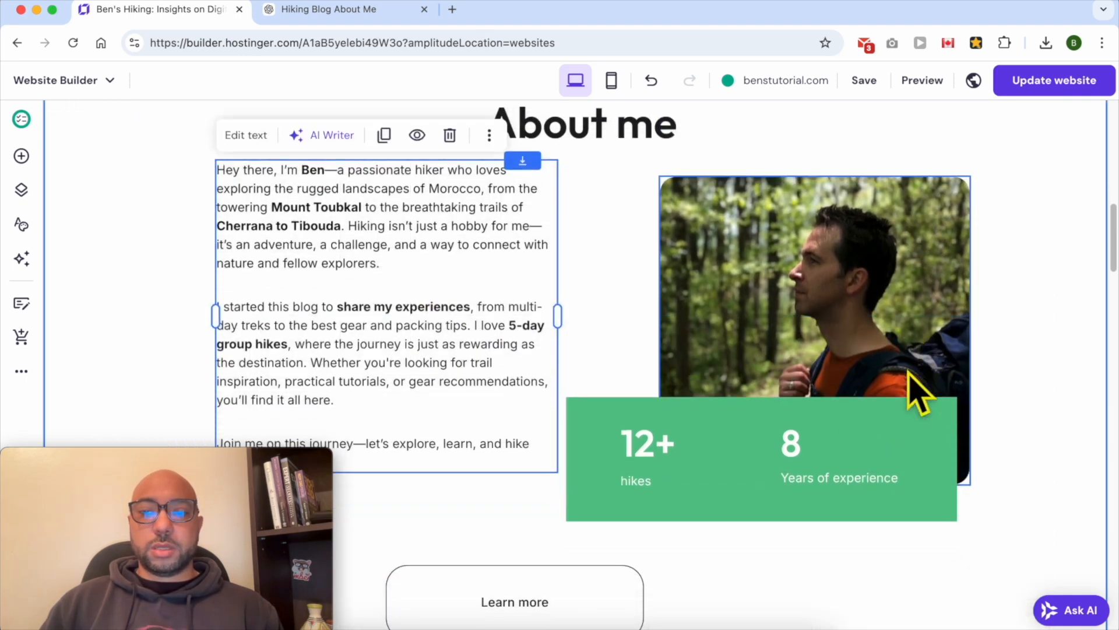
Reposition the button and change its text to Download my hiking checklist (FREE)
drag(559, 609, 586, 589)
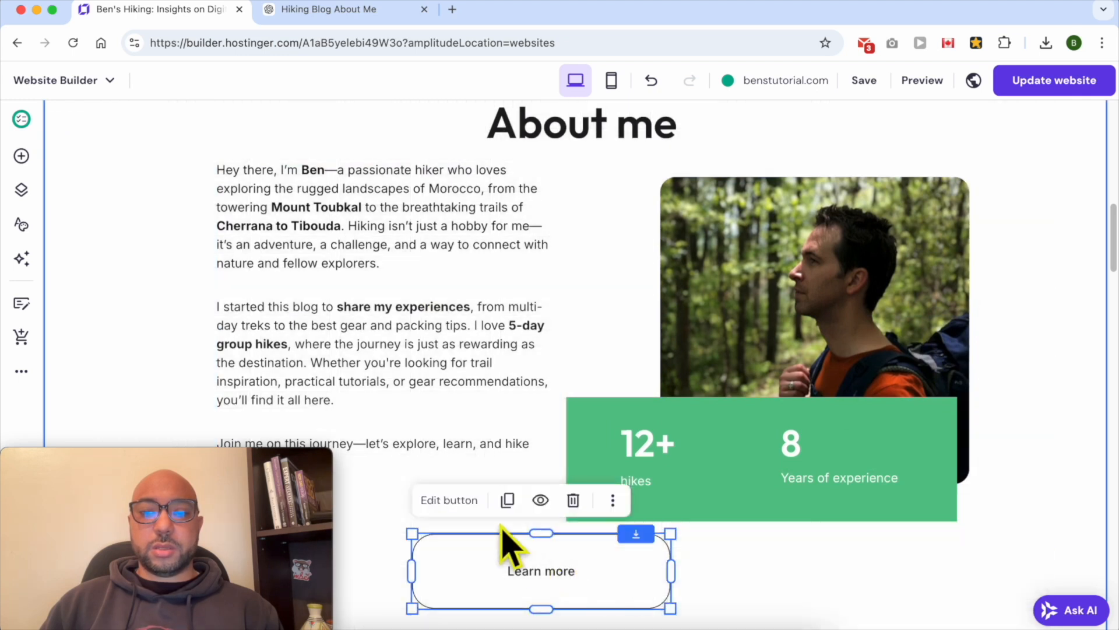
click(466, 502)
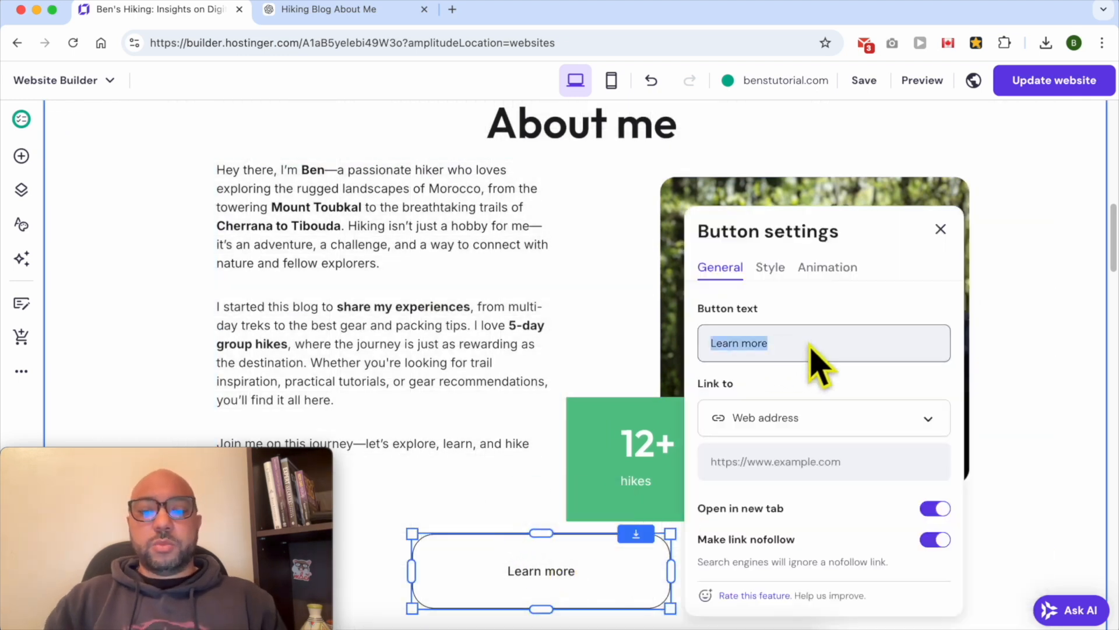
text(Join my news)
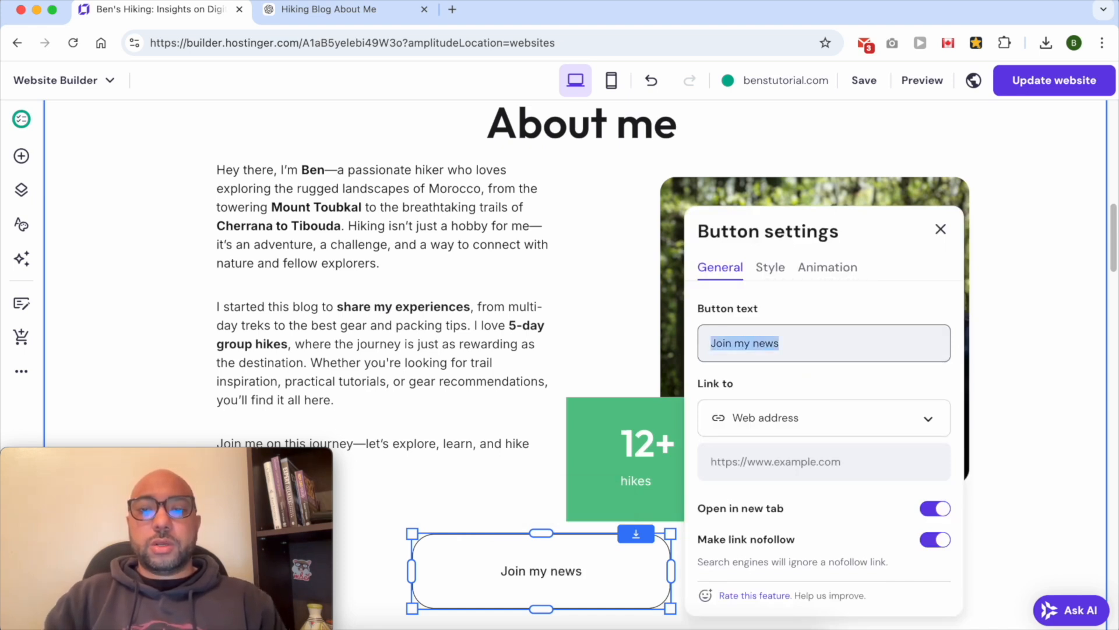
text(Download my)
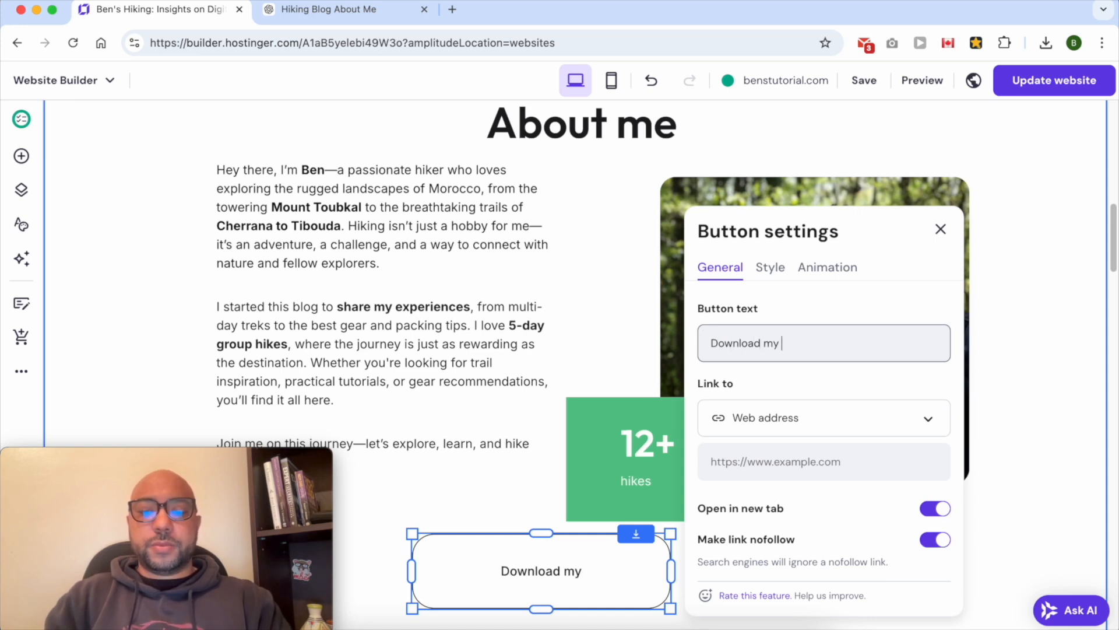
text( hiking checklist ()
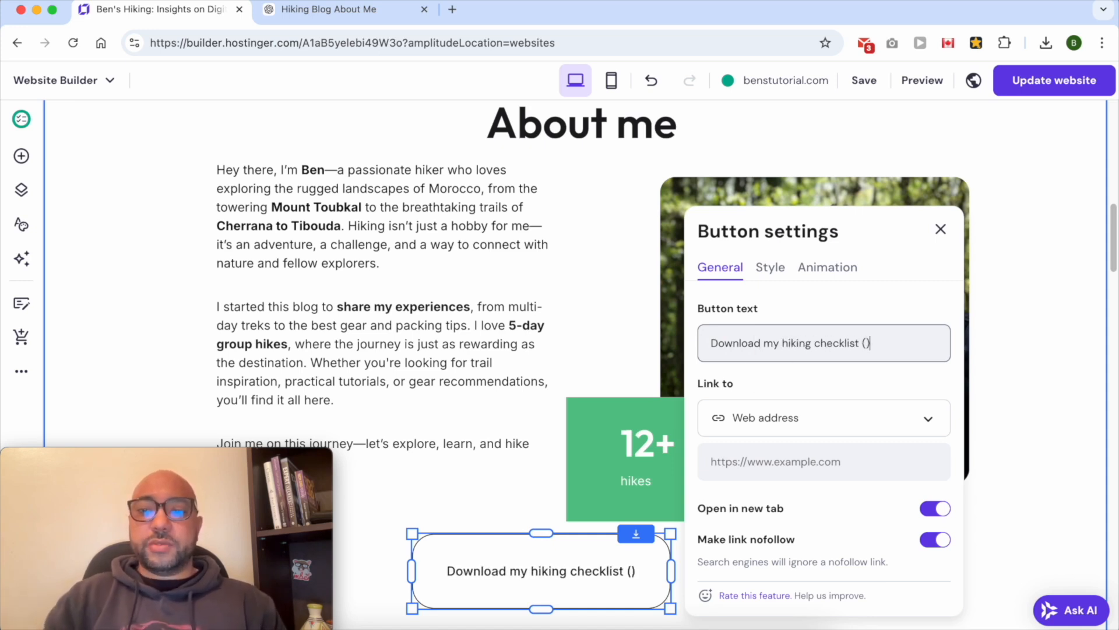
Set the button's link type to Page and close the button settings
click(824, 417)
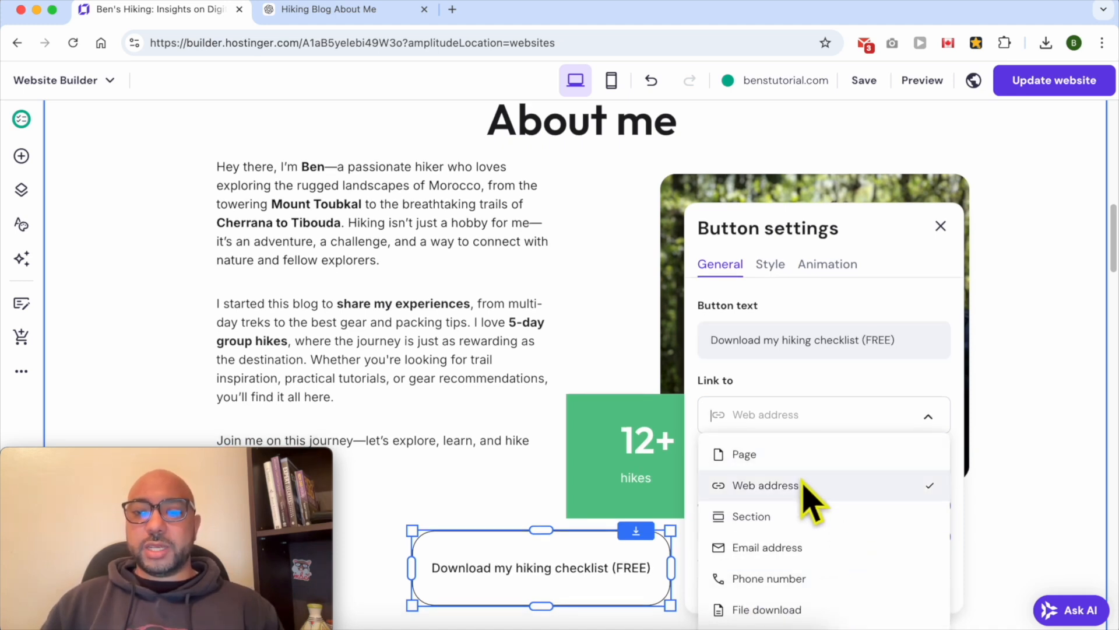
click(808, 458)
click(940, 226)
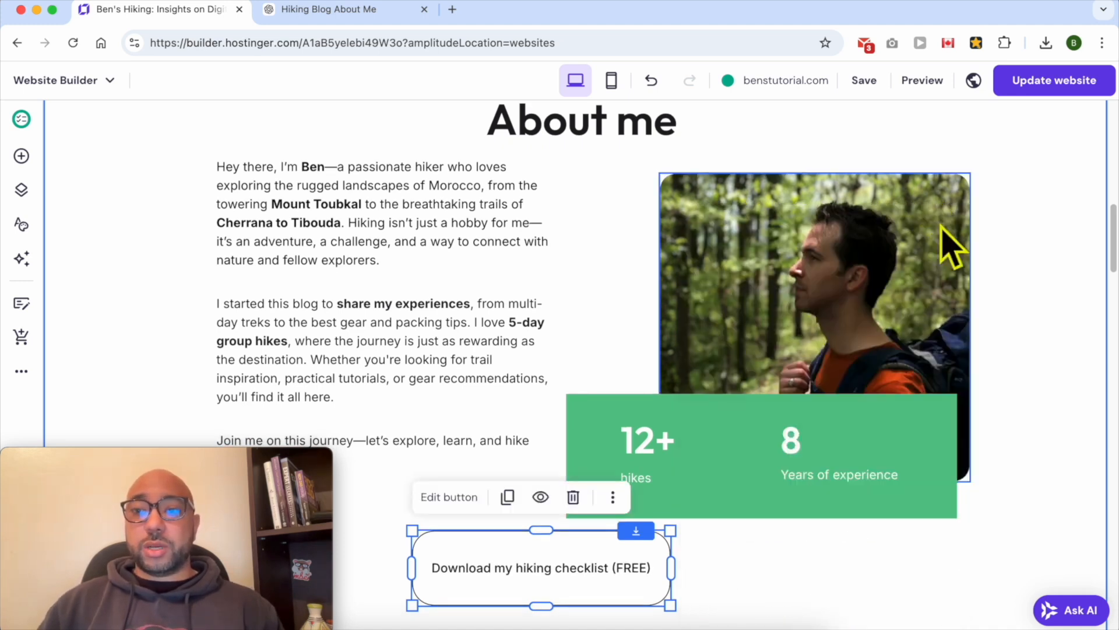
Set the button's fill colour to yellow #ffdc16 and its text size to 21
click(475, 504)
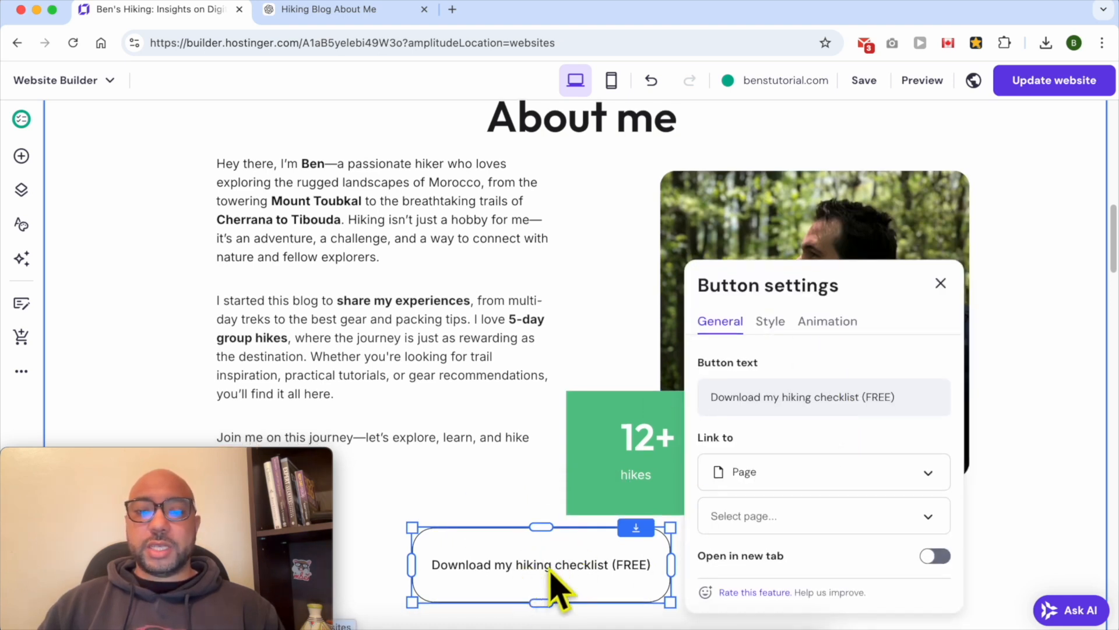
click(771, 322)
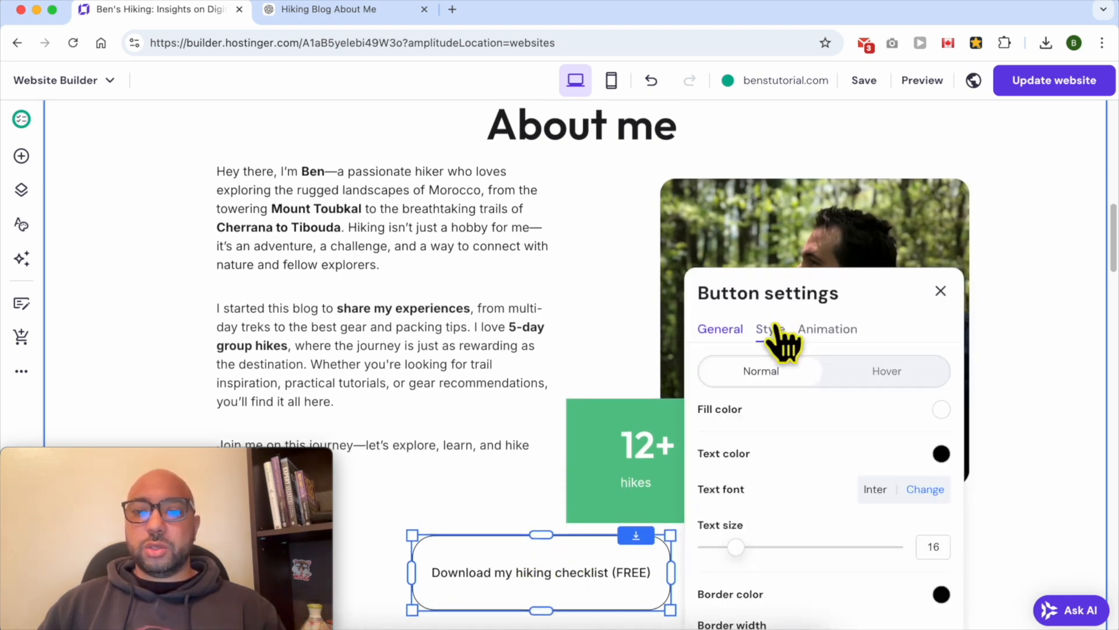
scroll(805, 400, down, 3)
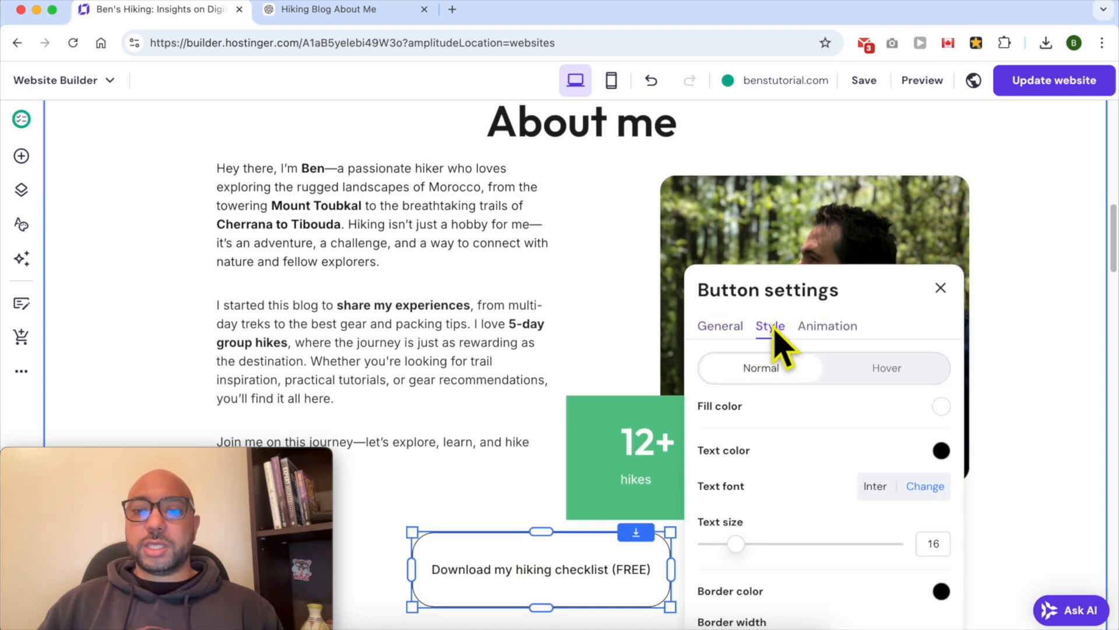
click(941, 315)
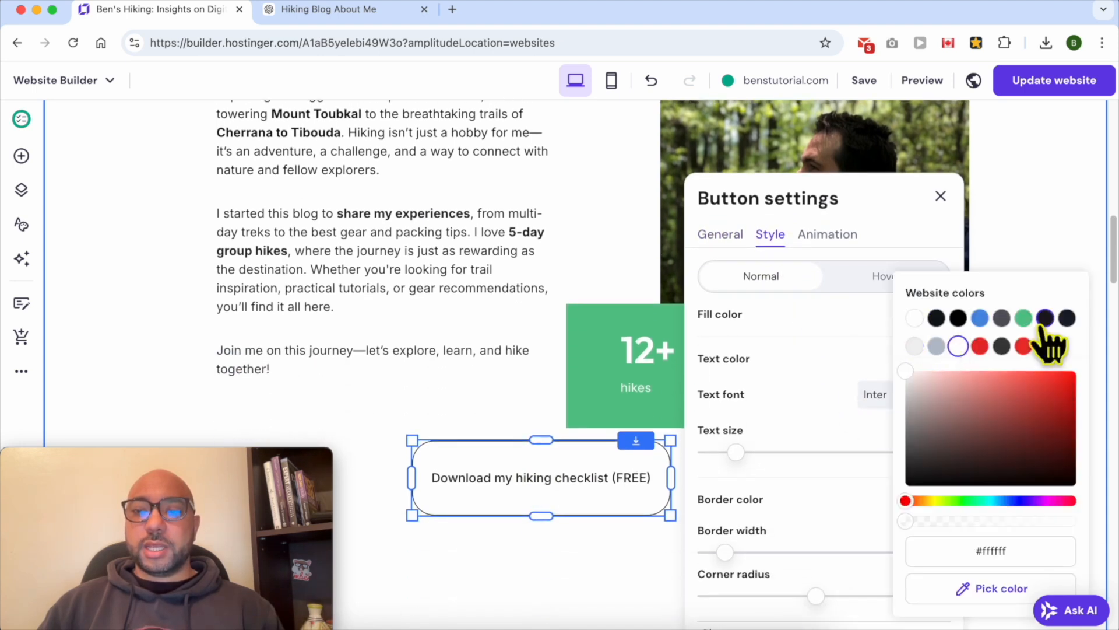
click(982, 346)
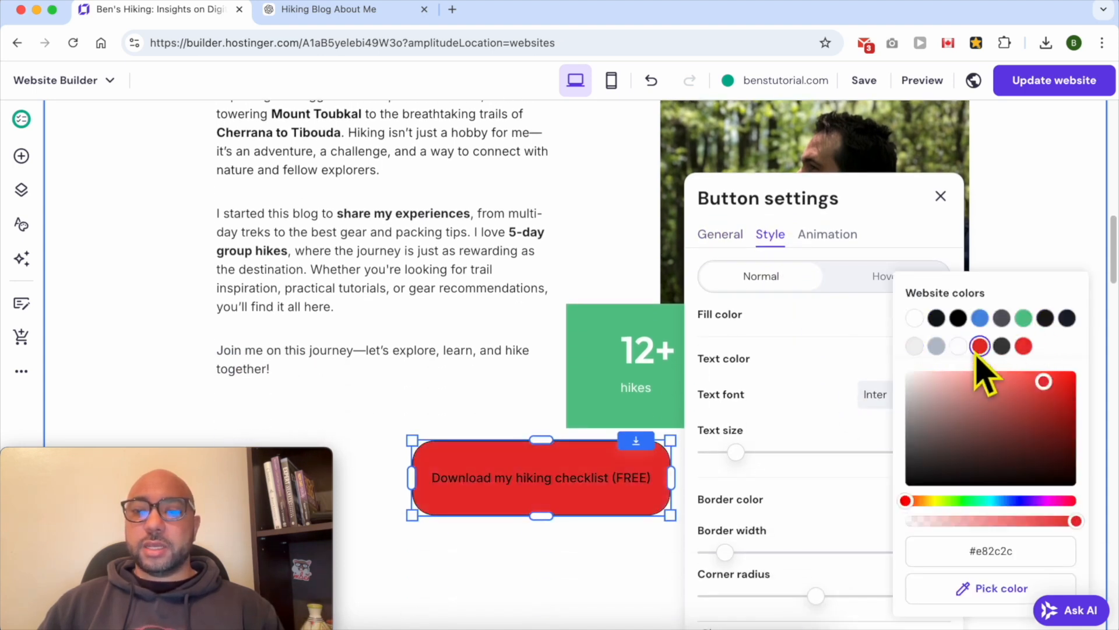
drag(944, 504, 932, 504)
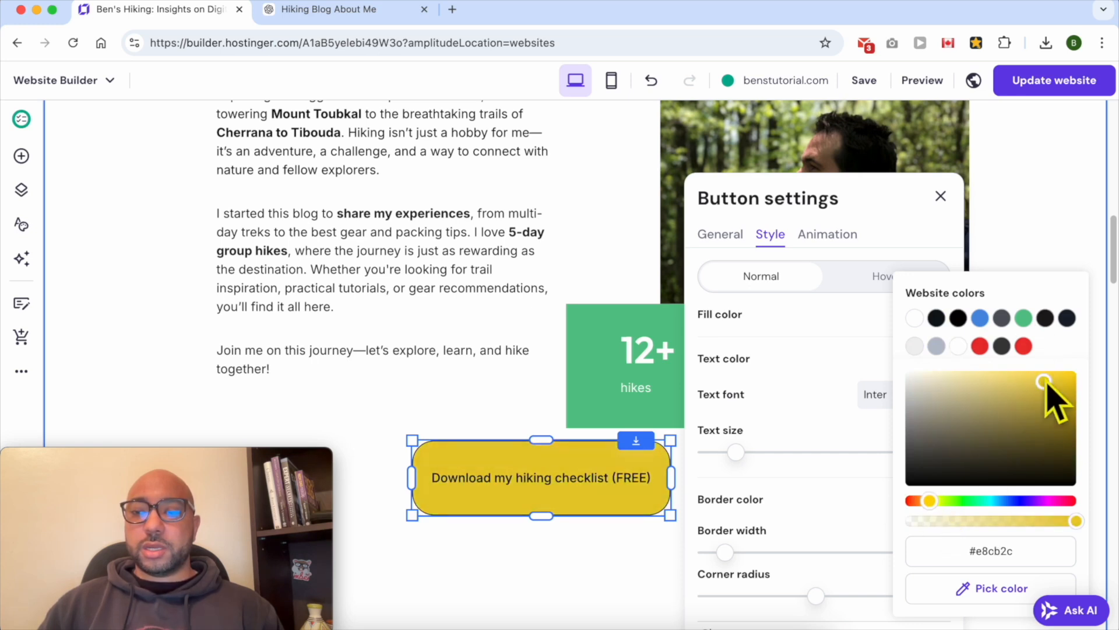
drag(1044, 384, 1061, 373)
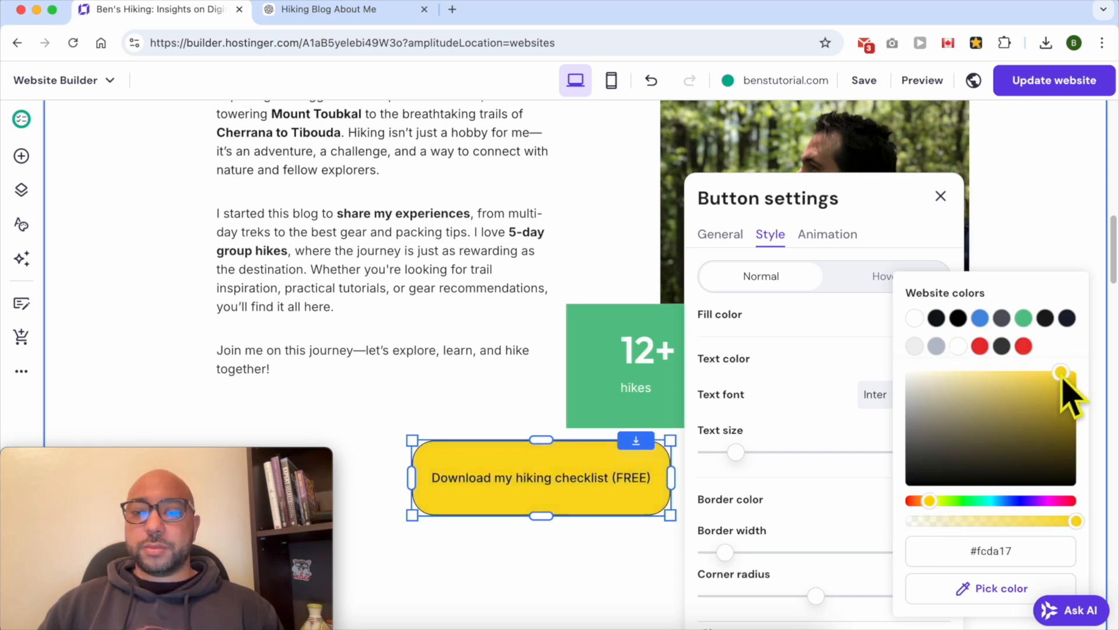
click(816, 426)
drag(738, 453, 761, 456)
Compare button animations and set the button's animation to Scale
scroll(873, 261, down, 2)
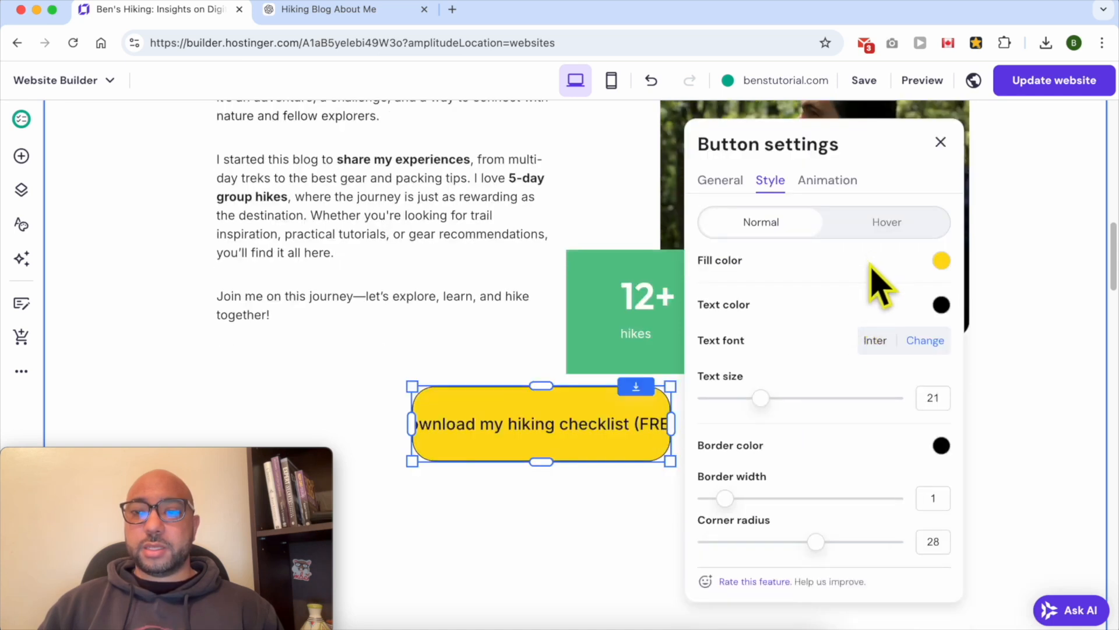
click(845, 183)
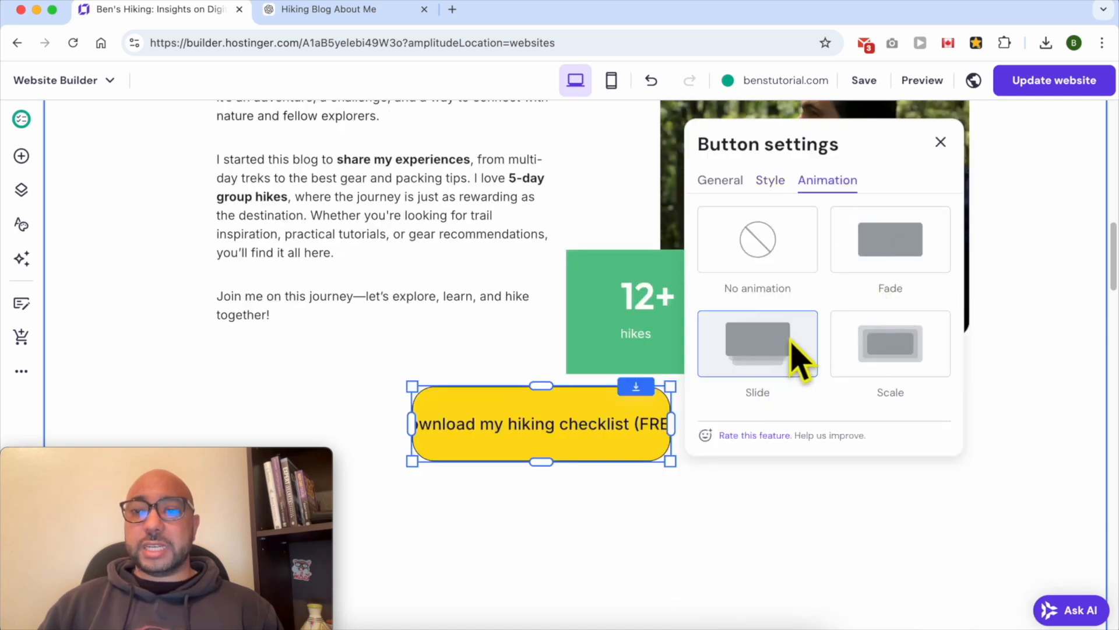
click(892, 350)
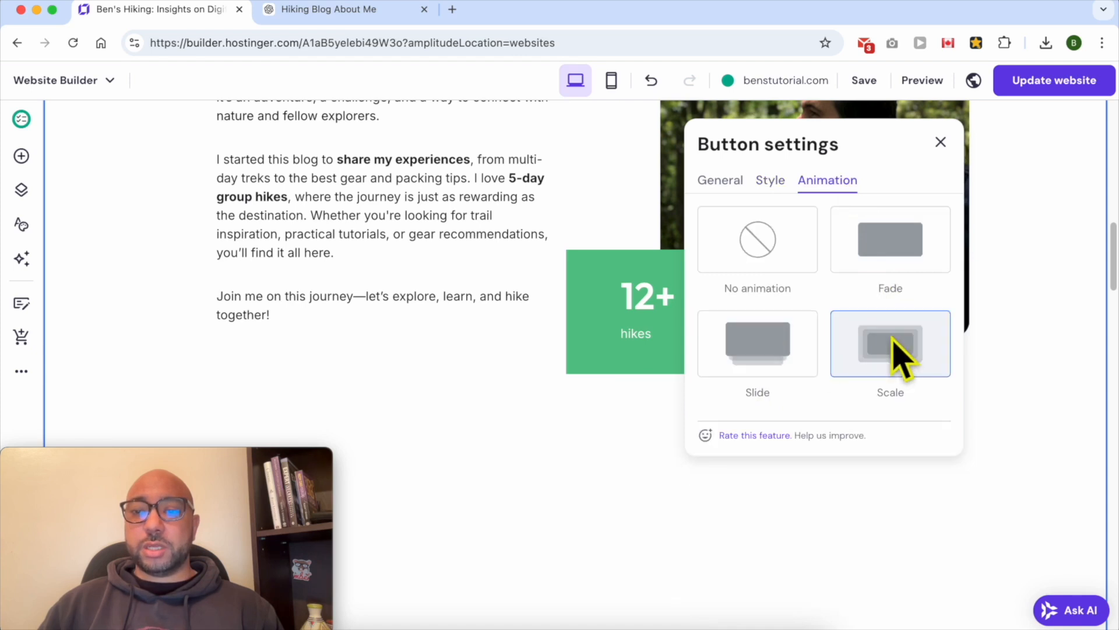
click(787, 349)
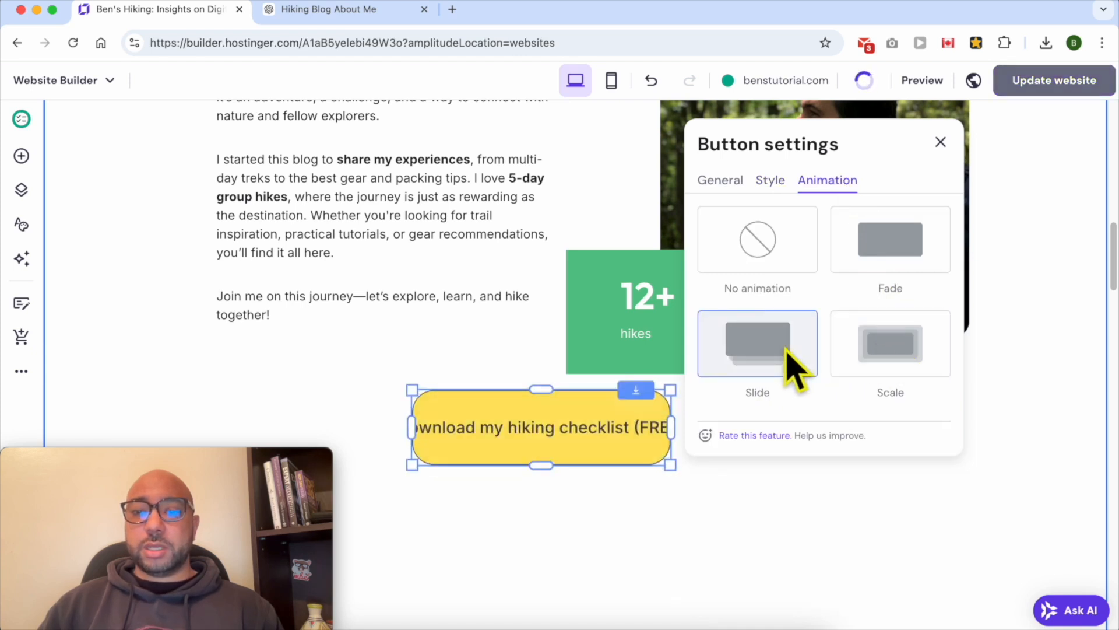
click(881, 353)
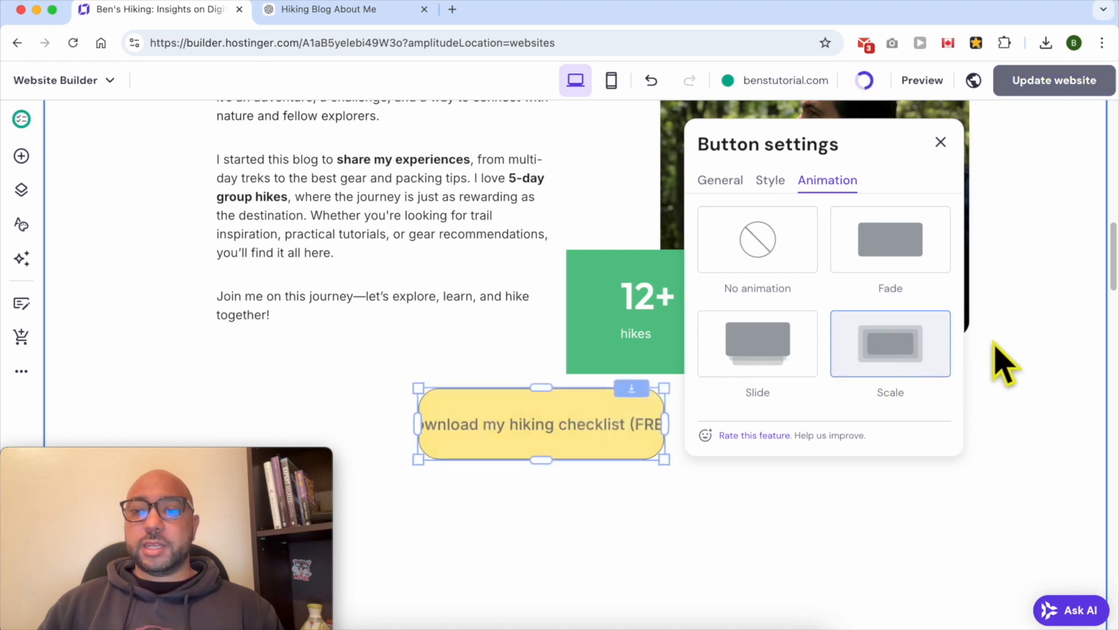
click(941, 141)
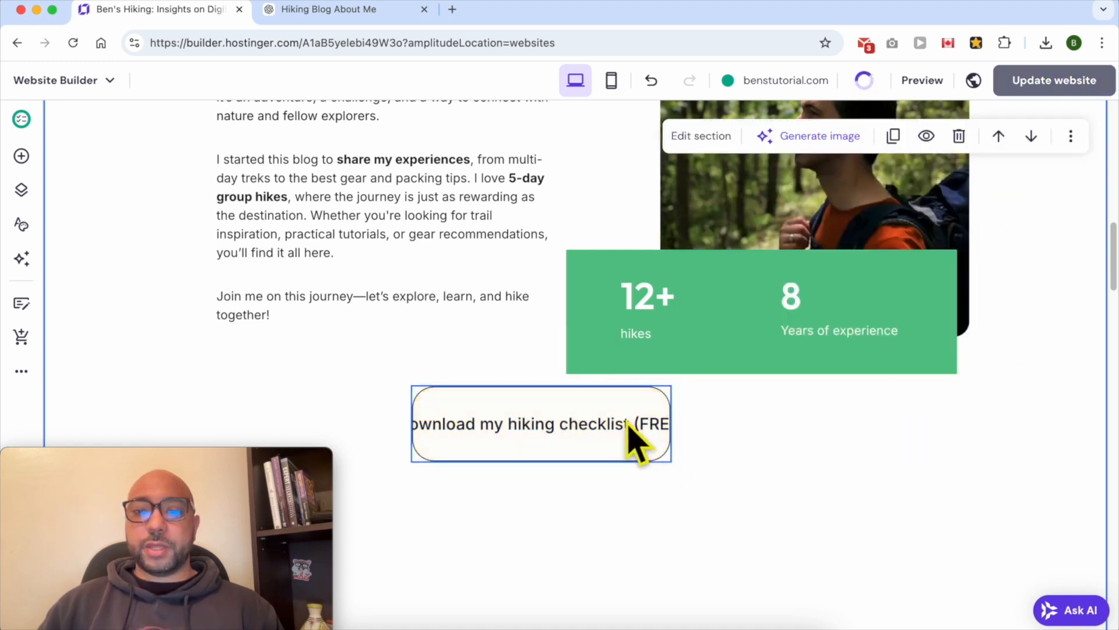
Widen the checklist button so its full text fits on one line
click(670, 432)
drag(671, 421, 757, 422)
drag(591, 467, 700, 507)
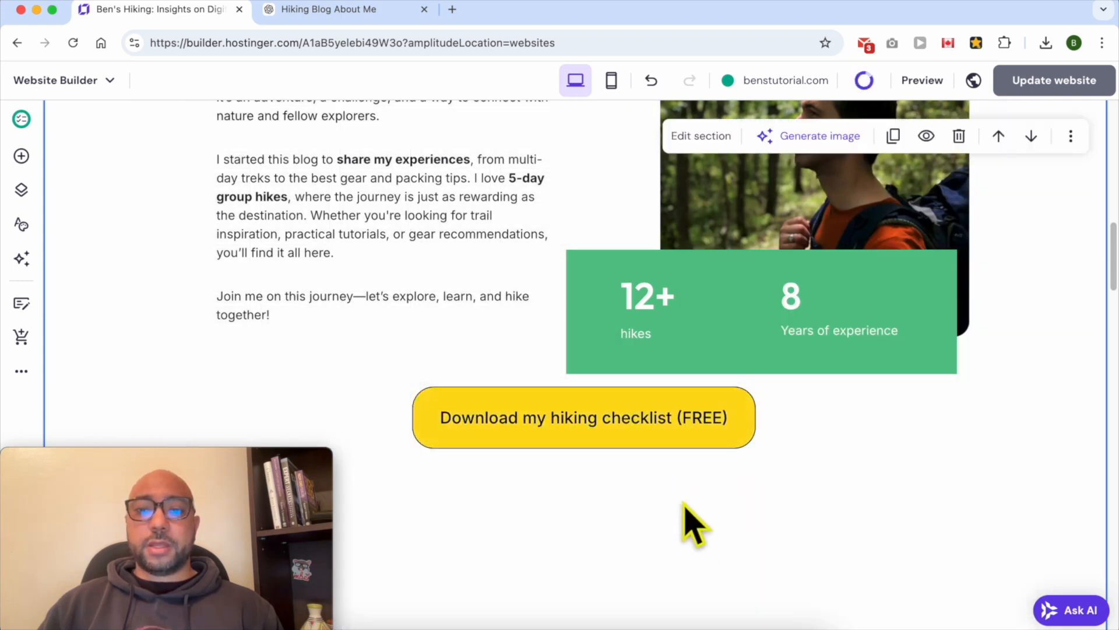
Add a blank section above the About me content and move the About me heading into it
scroll(688, 513, up, 3)
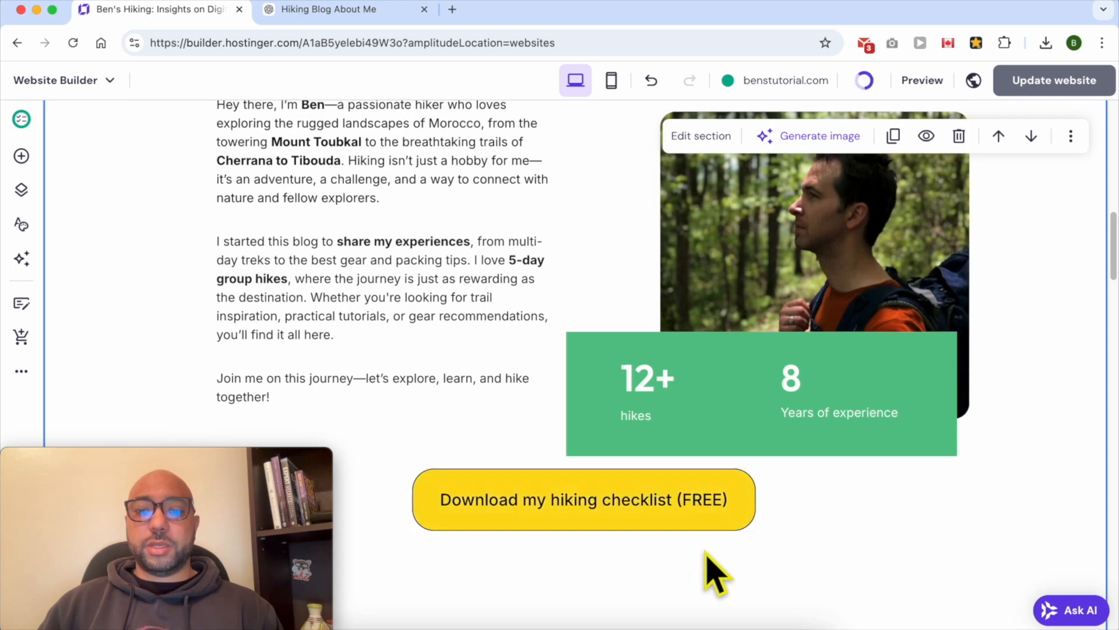
scroll(787, 225, up, 5)
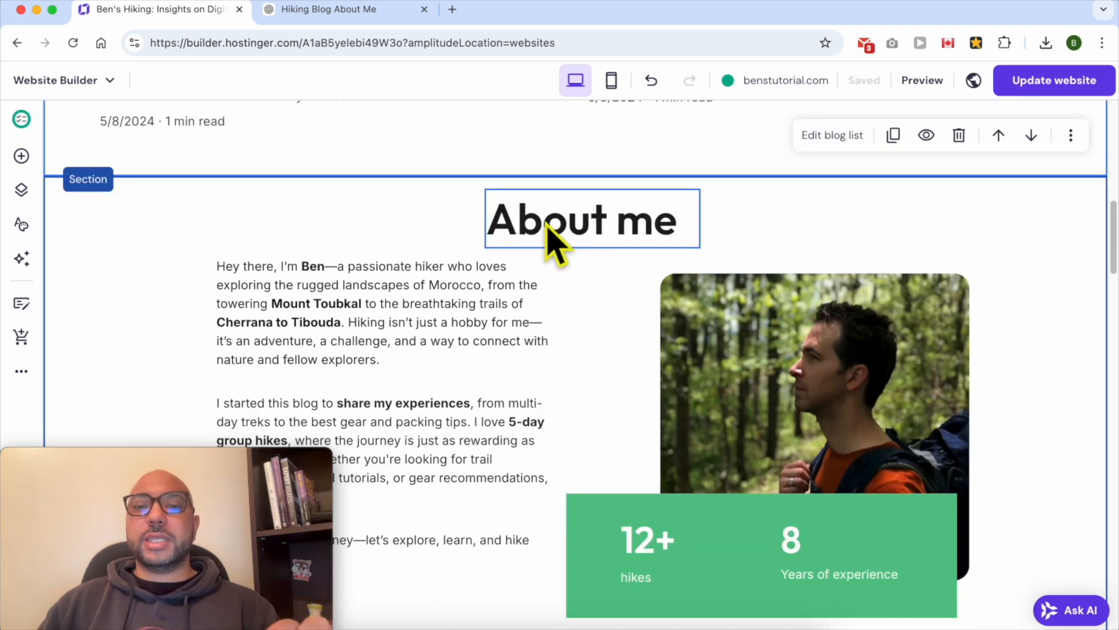
click(577, 239)
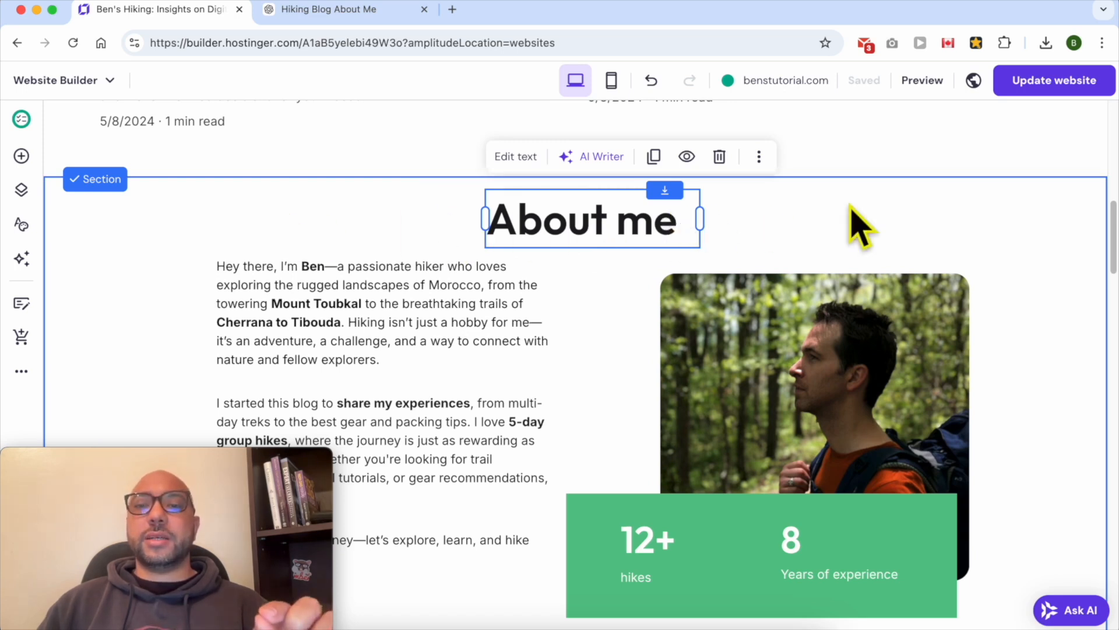
scroll(816, 239, up, 10)
scroll(745, 258, down, 13)
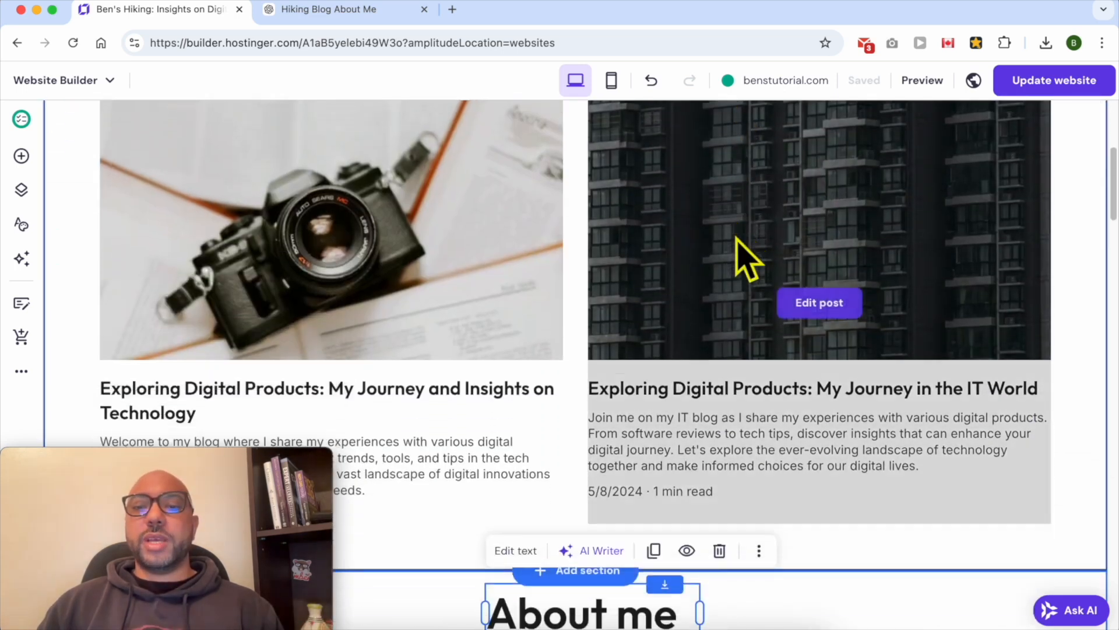
scroll(644, 370, up, 3)
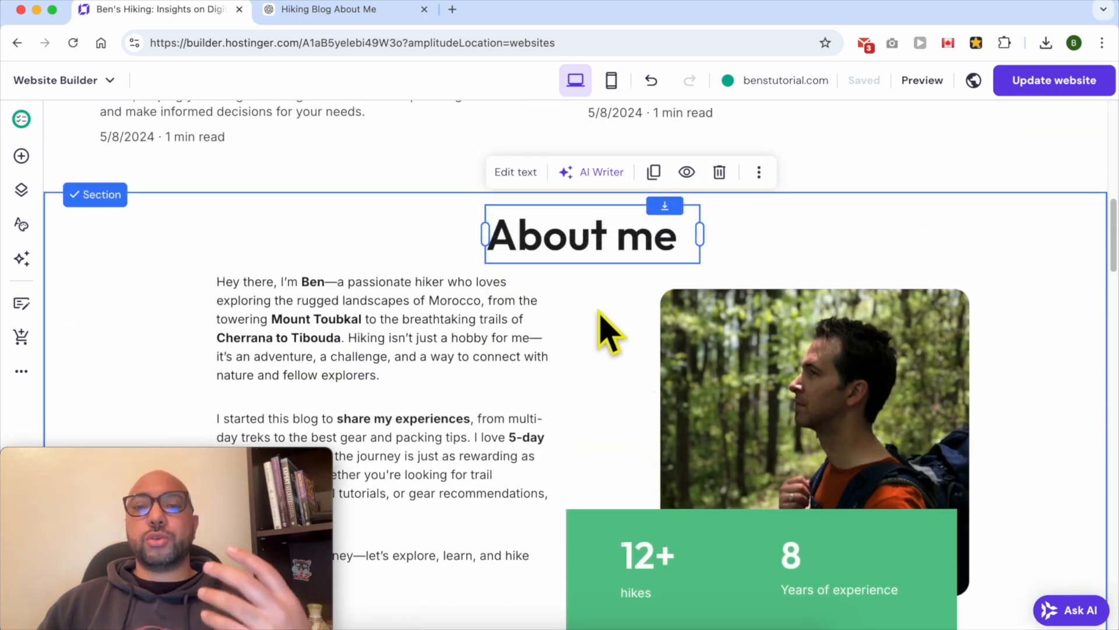
scroll(609, 331, down, 3)
scroll(609, 331, up, 5)
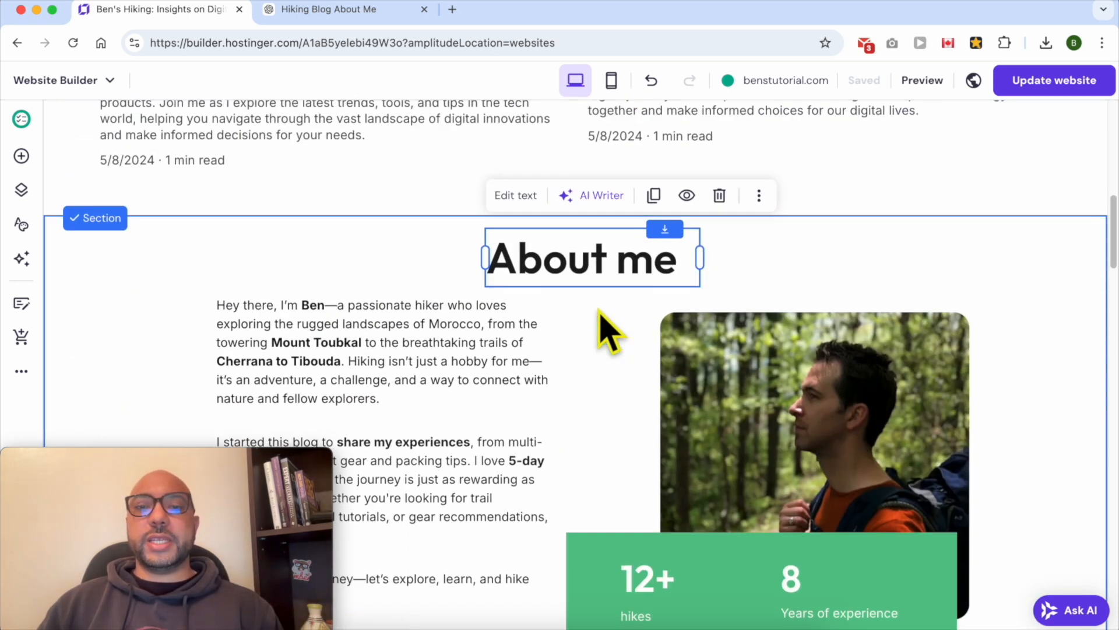
scroll(609, 331, down, 5)
scroll(599, 311, up, 3)
drag(743, 223, 606, 177)
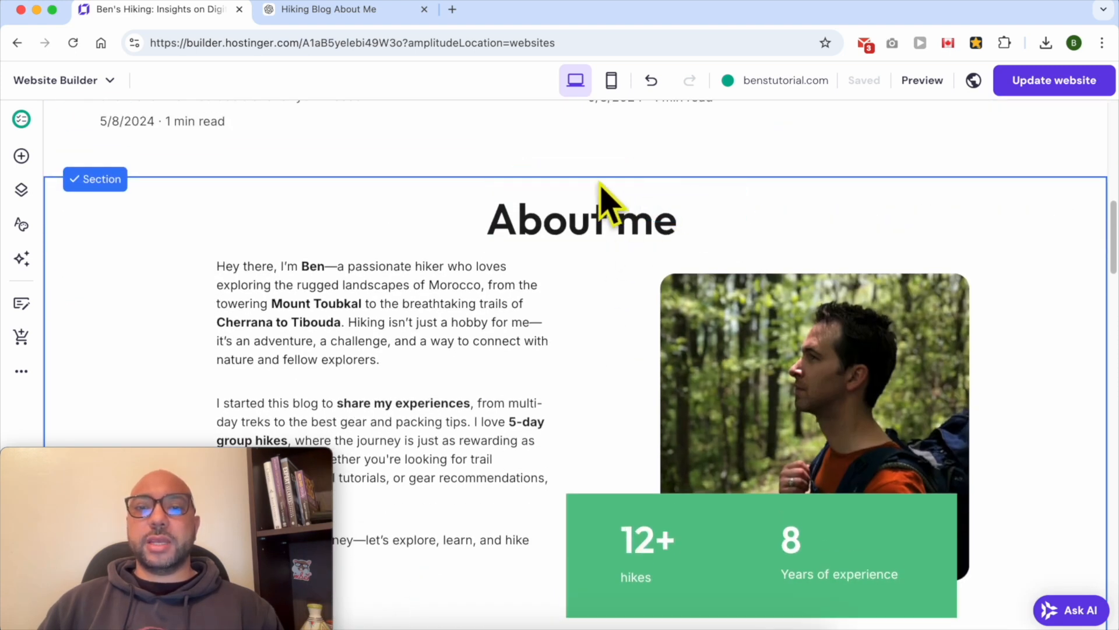
click(591, 176)
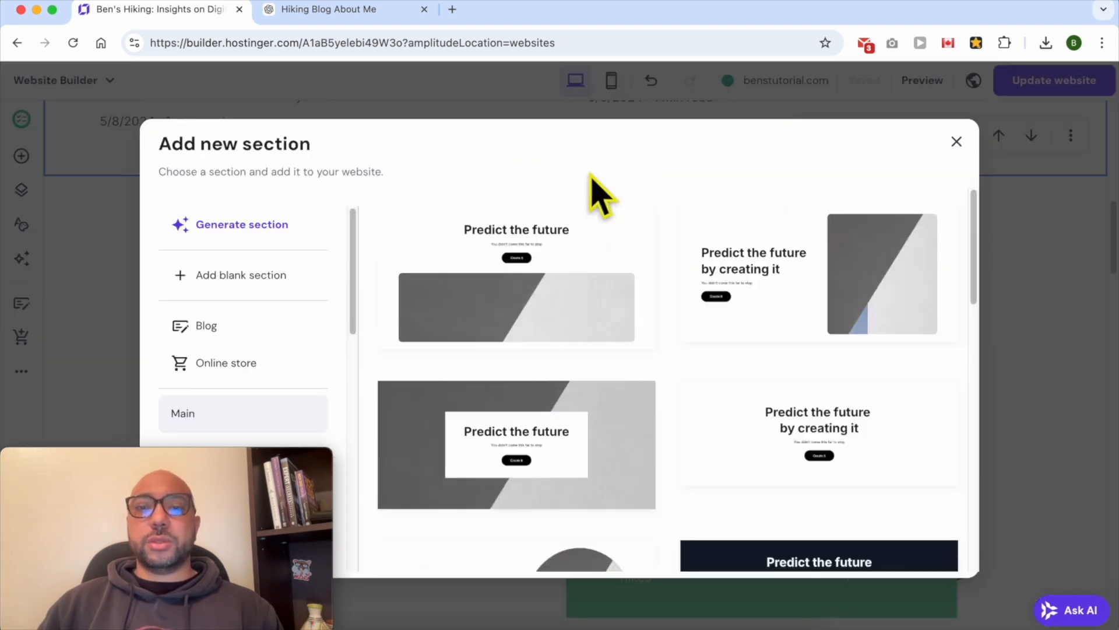
click(248, 279)
drag(1021, 543, 1009, 222)
drag(613, 280, 625, 207)
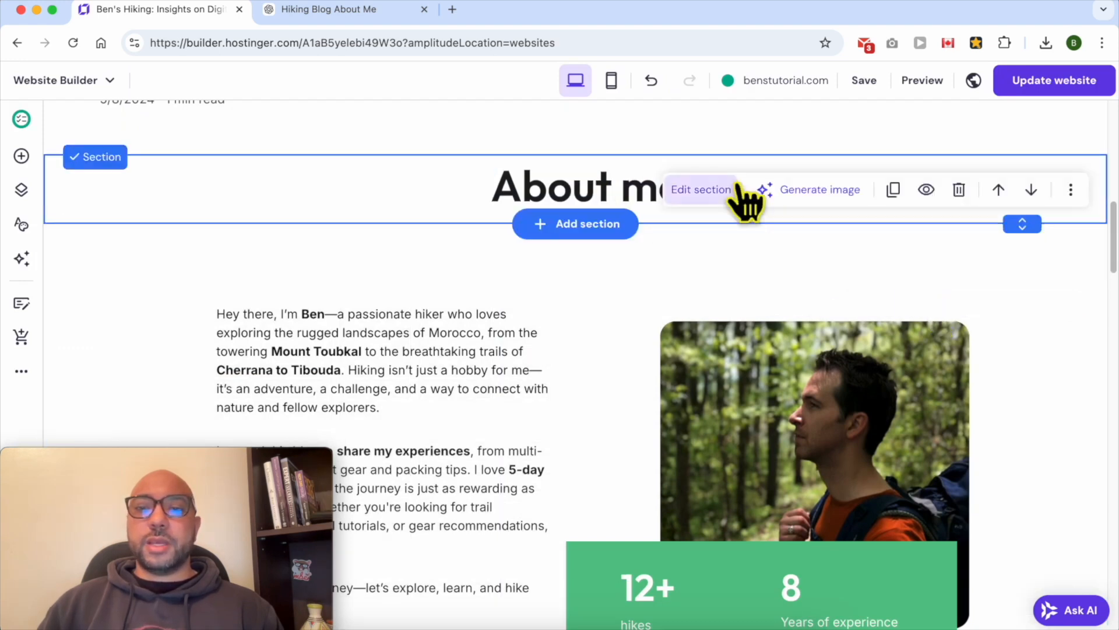
Set the new heading section's background colour to a light green
click(700, 193)
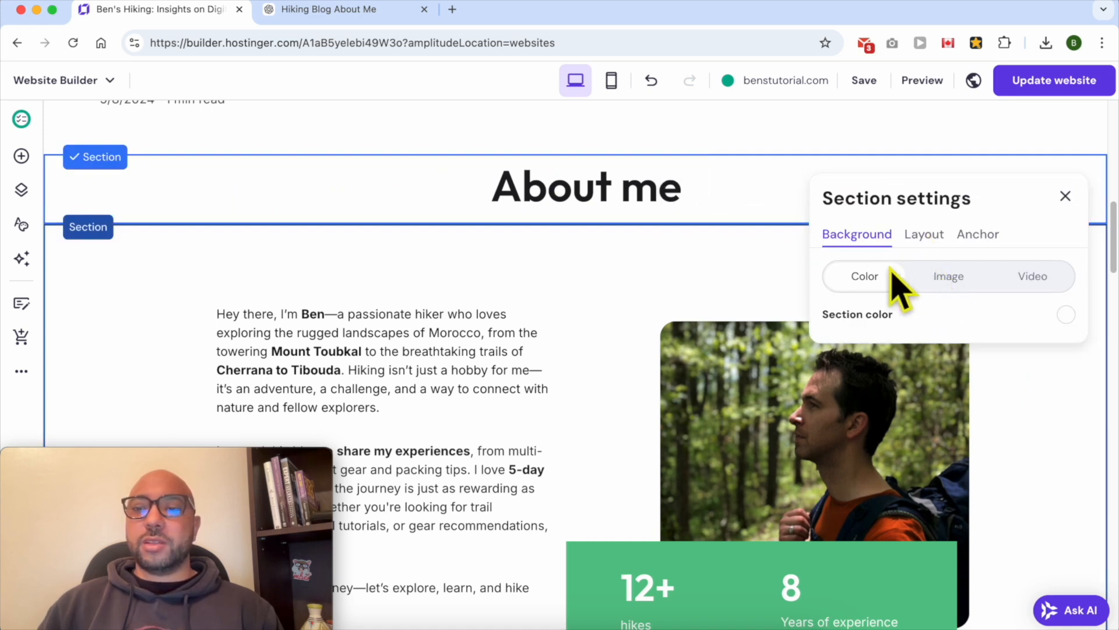
click(1067, 315)
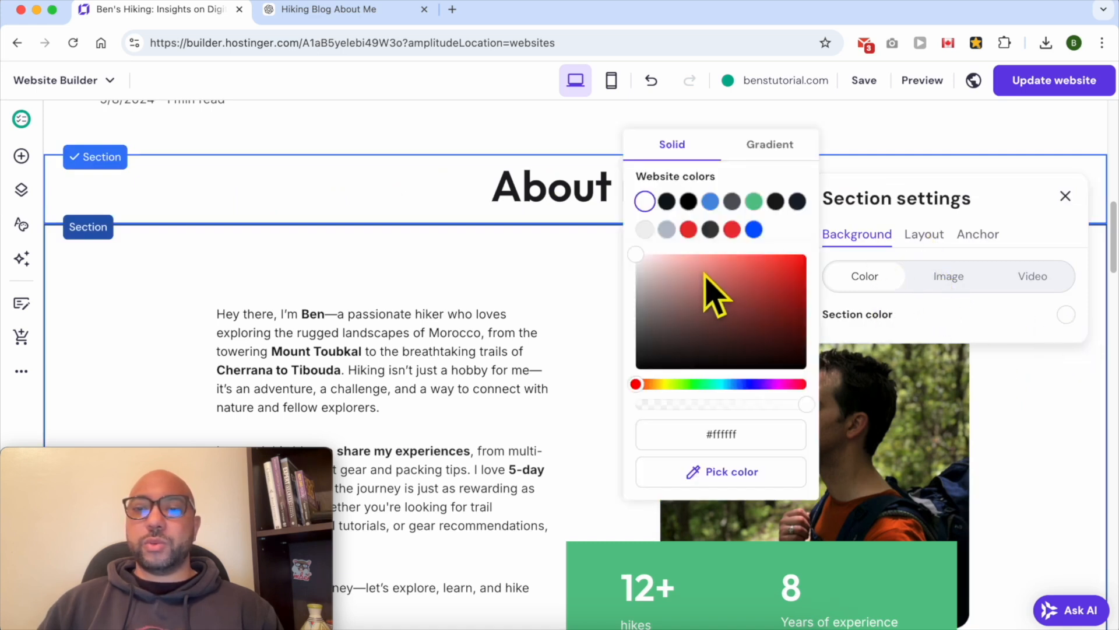
click(753, 201)
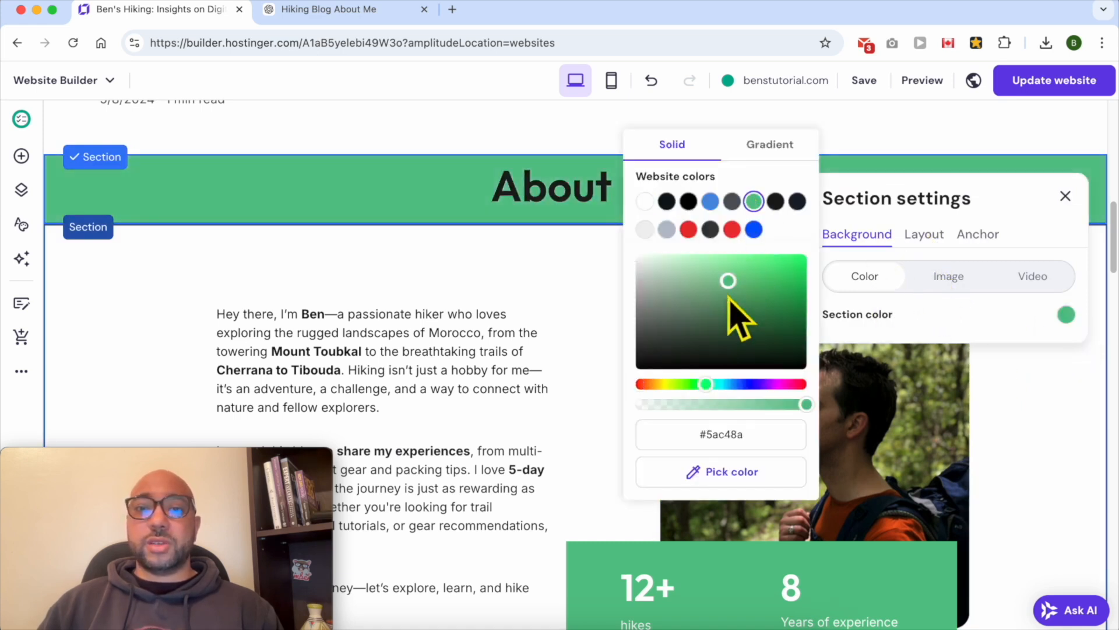
drag(726, 291, 693, 273)
click(589, 265)
Publish the website changes
click(1047, 87)
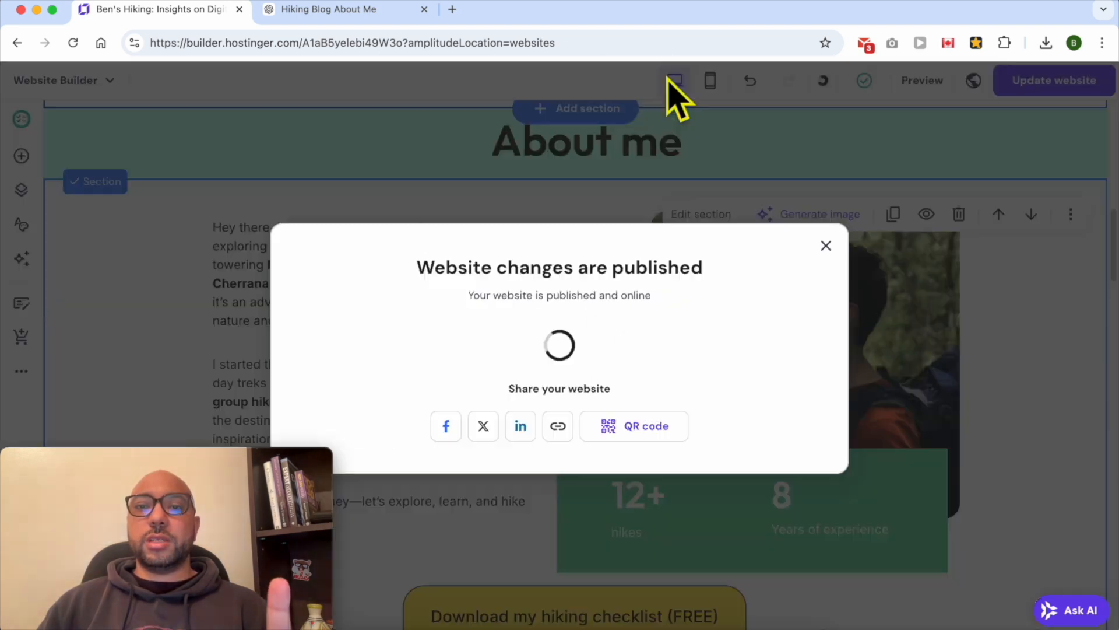
click(826, 246)
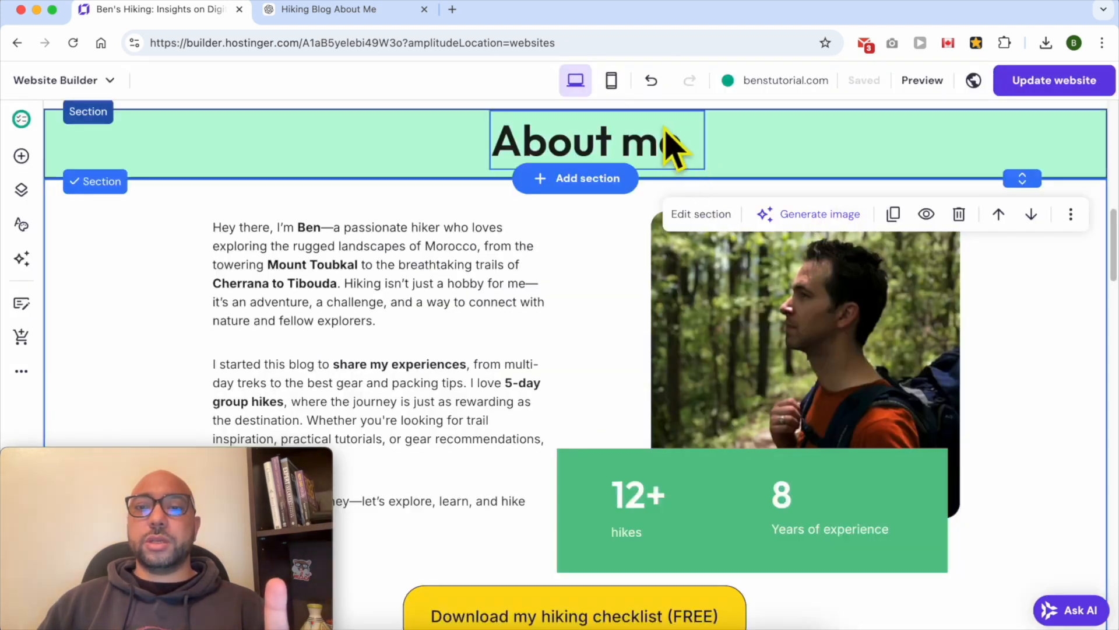
Switch to mobile view and shrink the heading section's height around the About me title
click(611, 80)
scroll(629, 315, up, 4)
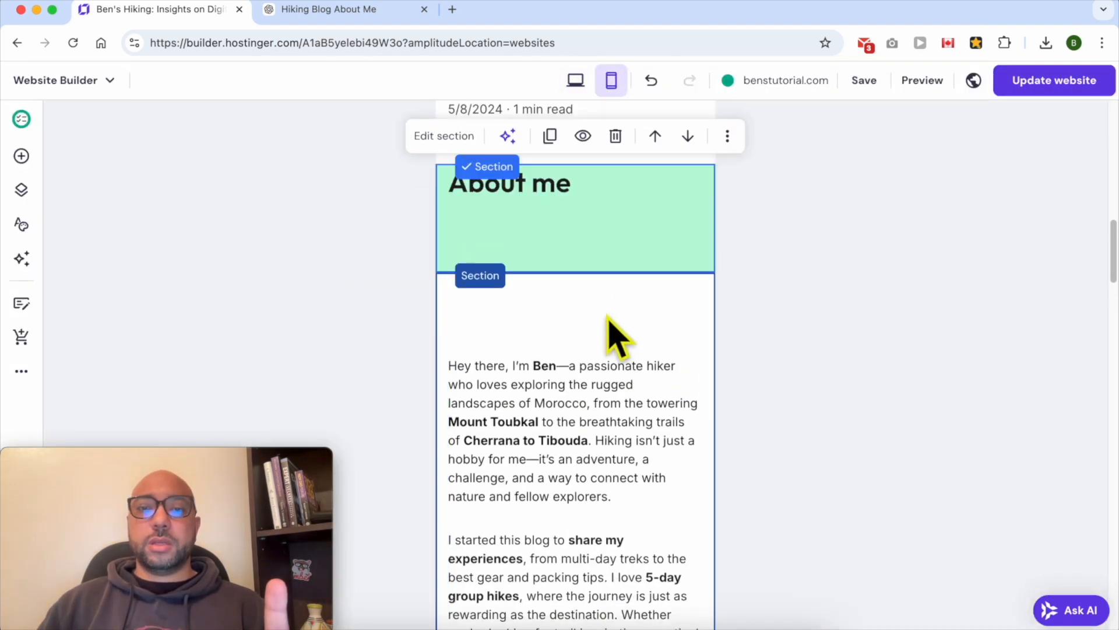
drag(548, 239, 603, 264)
drag(703, 246, 595, 232)
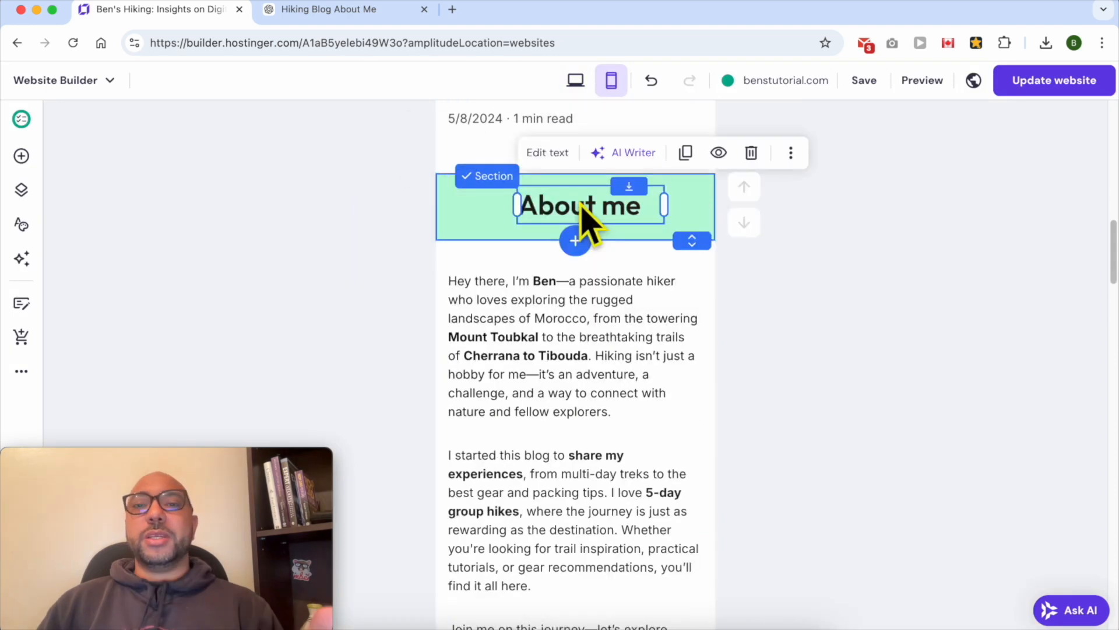
click(572, 219)
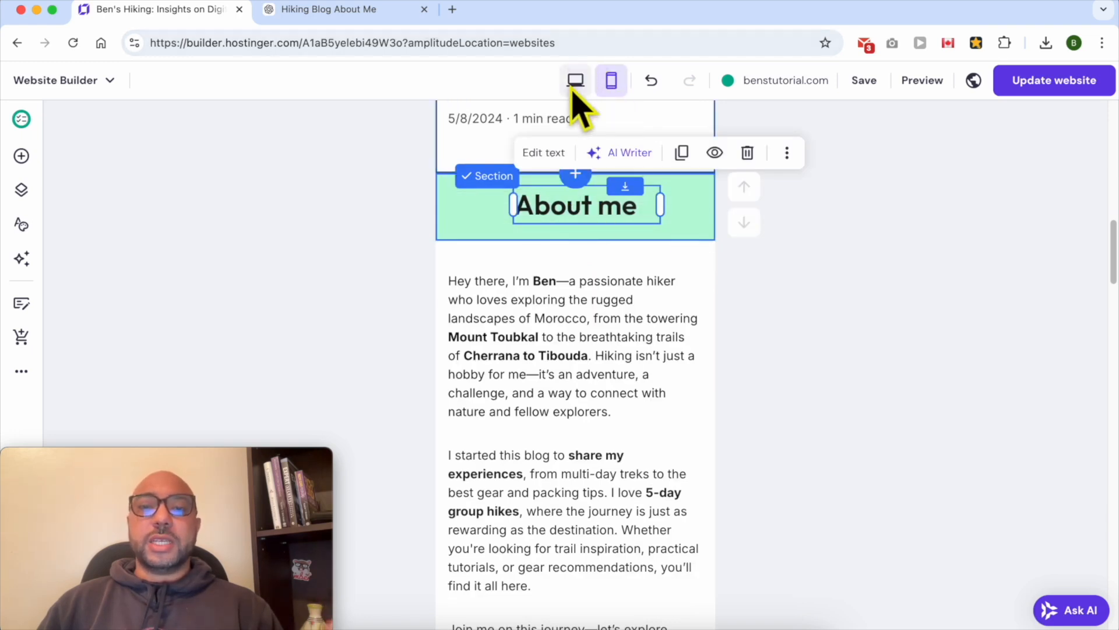
Review the About me text, image, statistics and button in mobile view
click(591, 318)
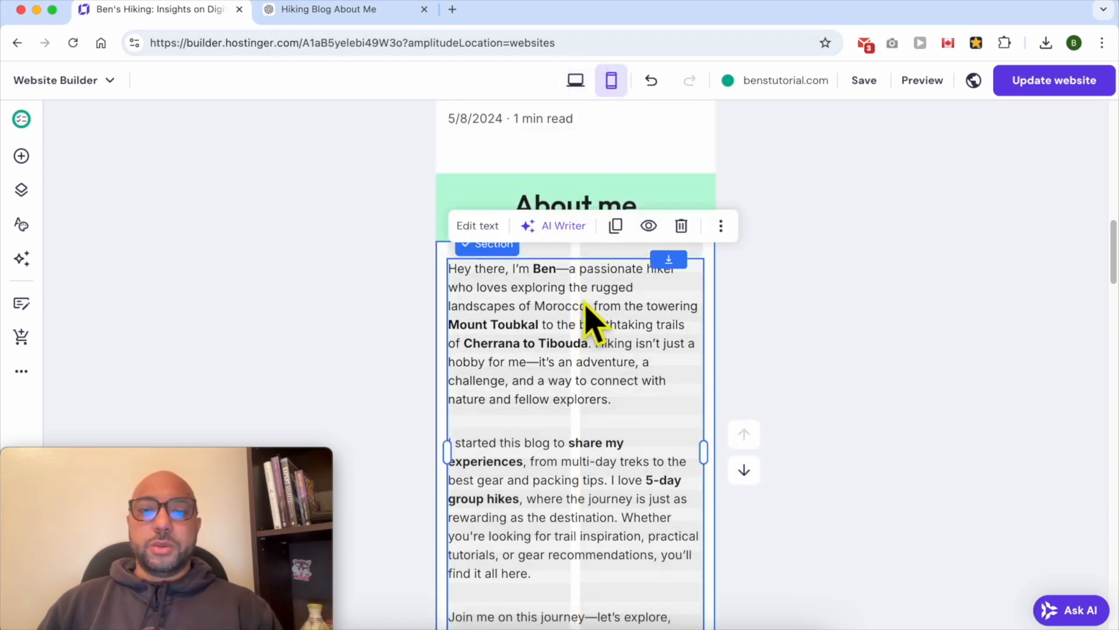
scroll(592, 319, down, 10)
drag(567, 204, 698, 228)
drag(583, 237, 607, 200)
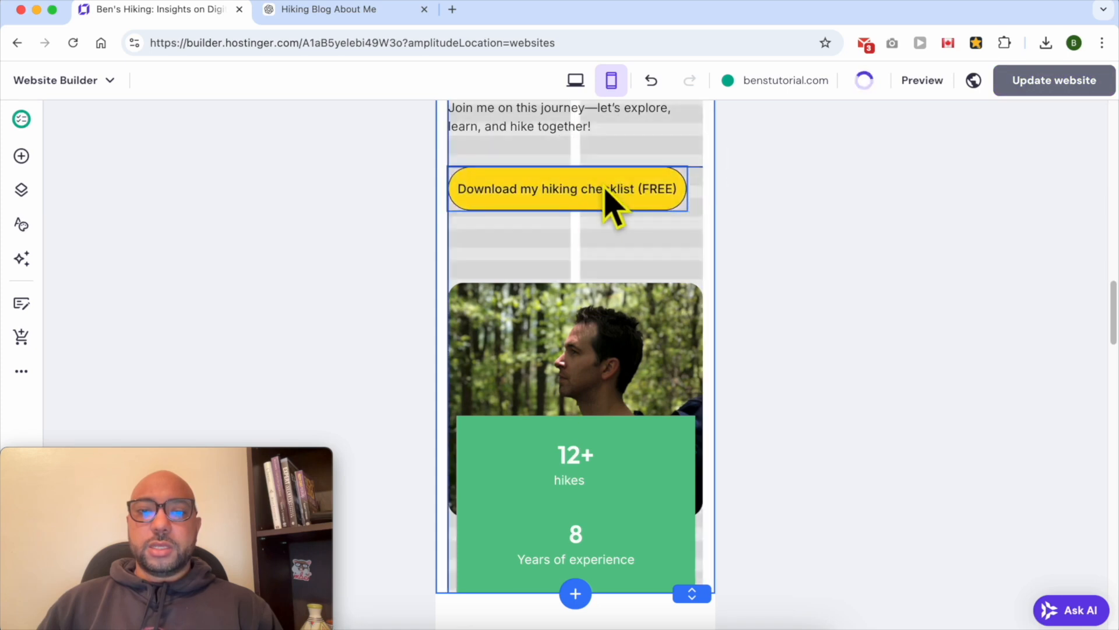
drag(607, 332, 609, 286)
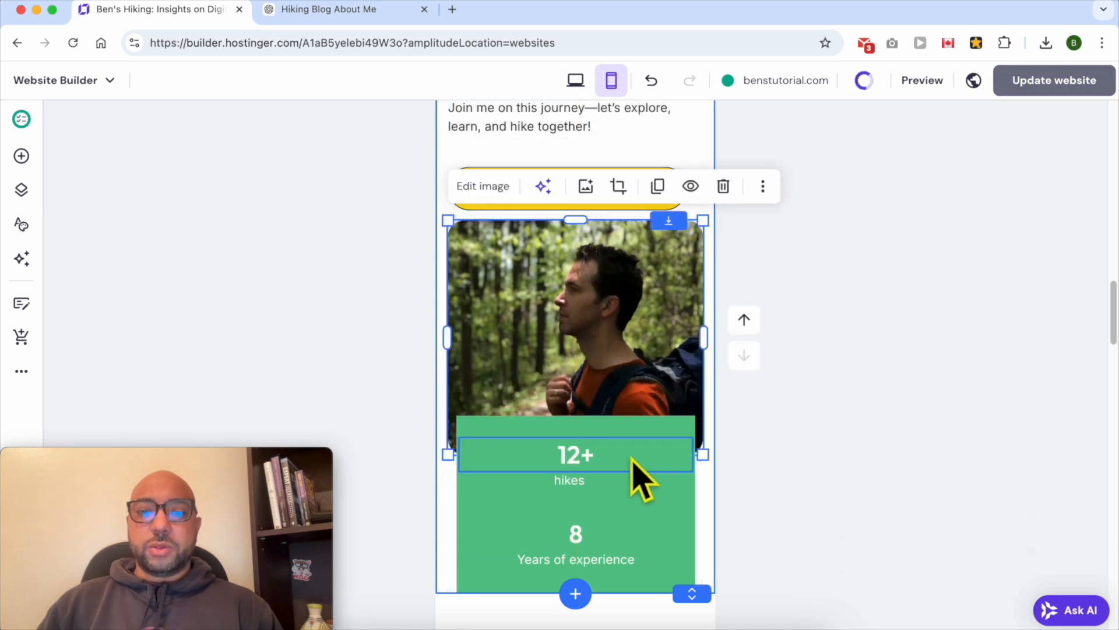
scroll(828, 350, down, 3)
scroll(787, 387, up, 6)
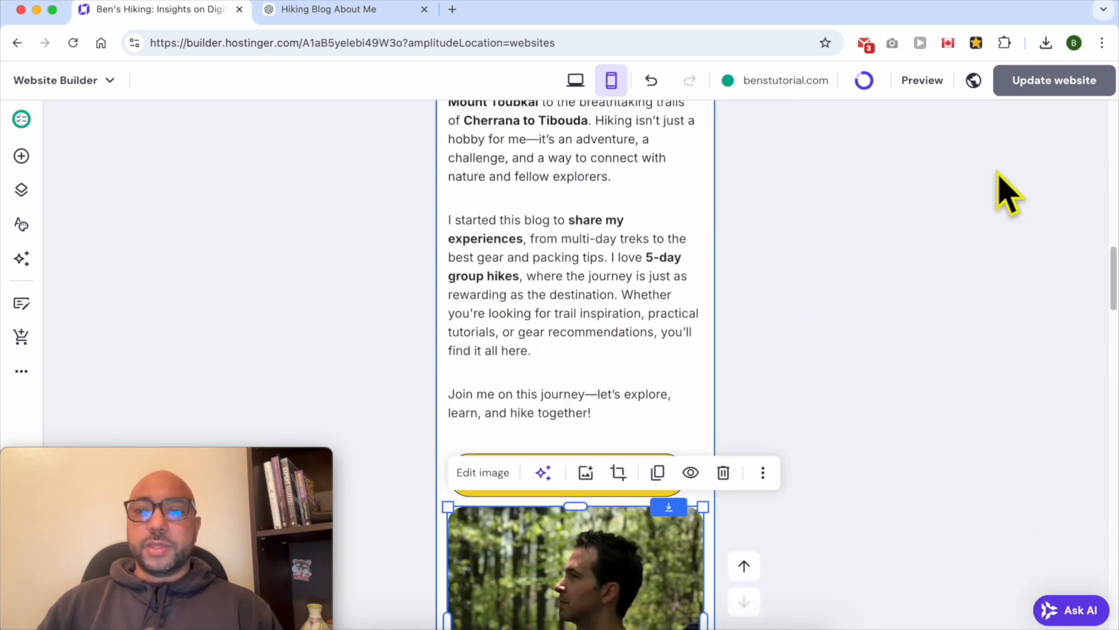
Return to desktop view and publish the updated website
click(575, 81)
mouse_move(1008, 111)
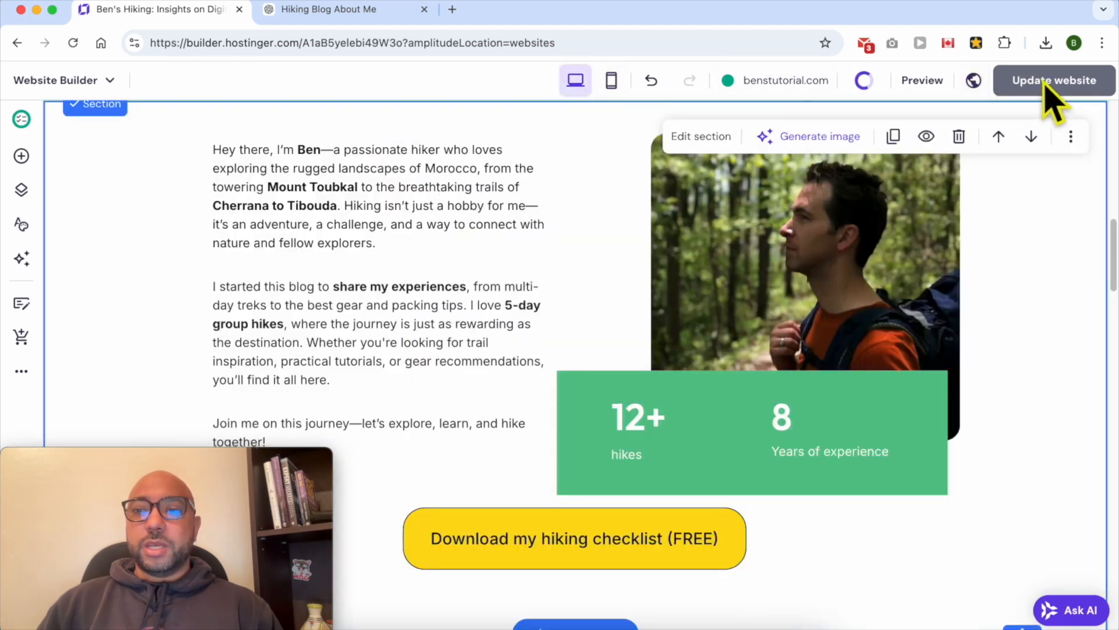
mouse_move(863, 83)
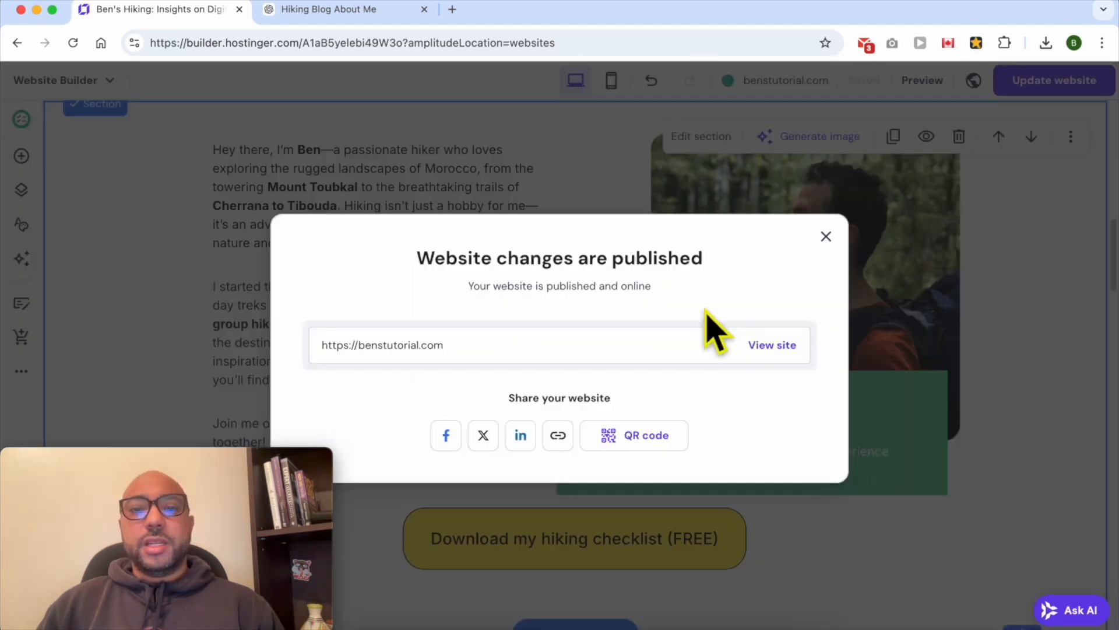
Open the live site and scroll to the About me section
click(775, 346)
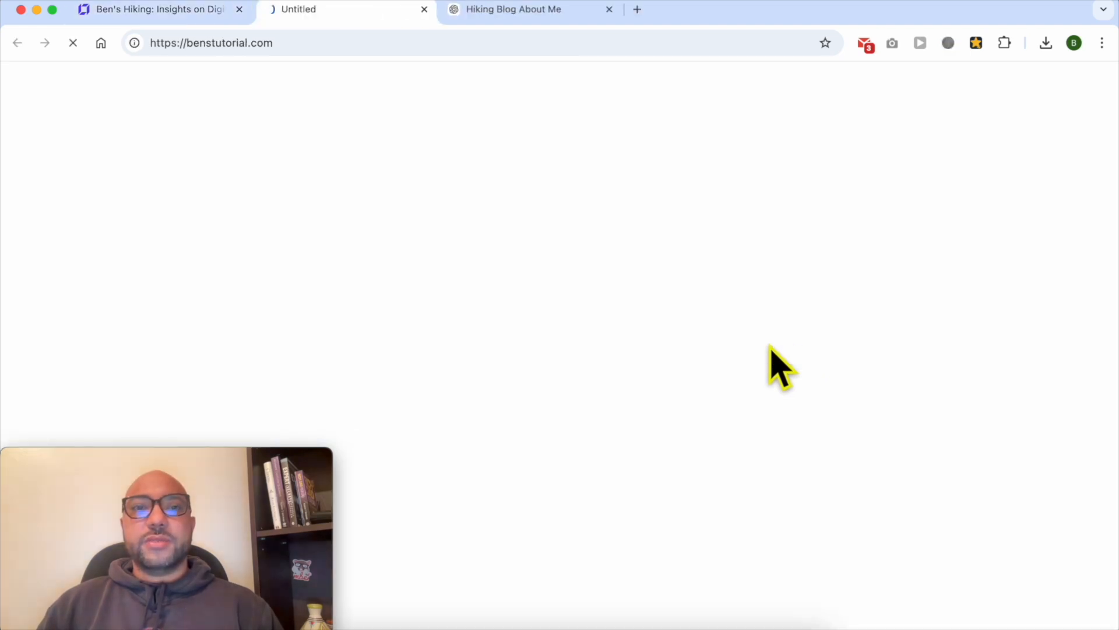
scroll(558, 261, down, 15)
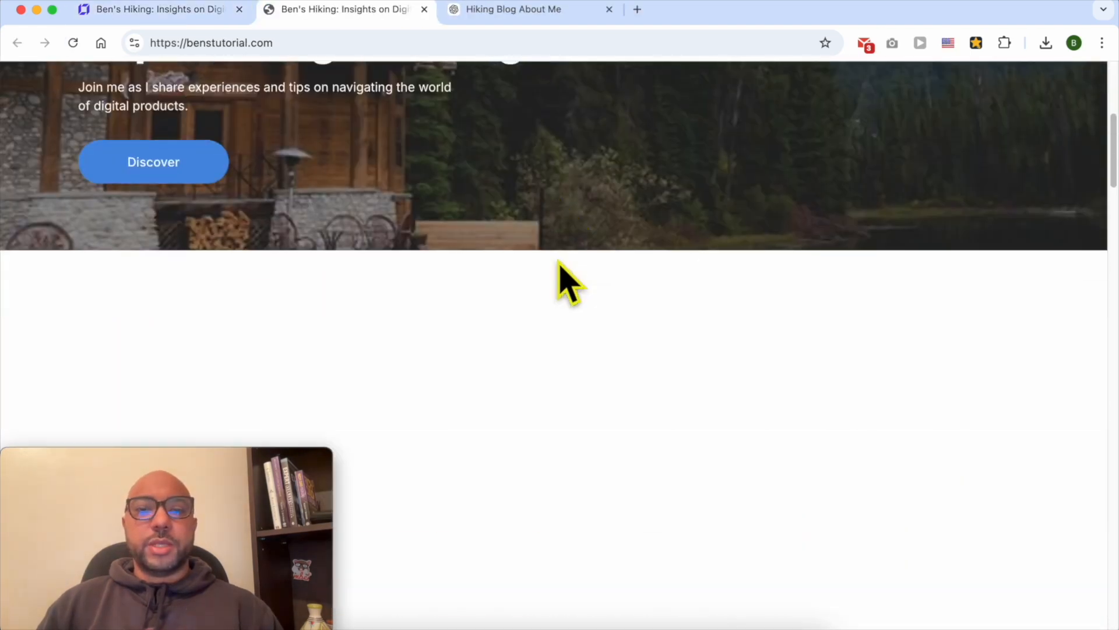
scroll(561, 265, down, 3)
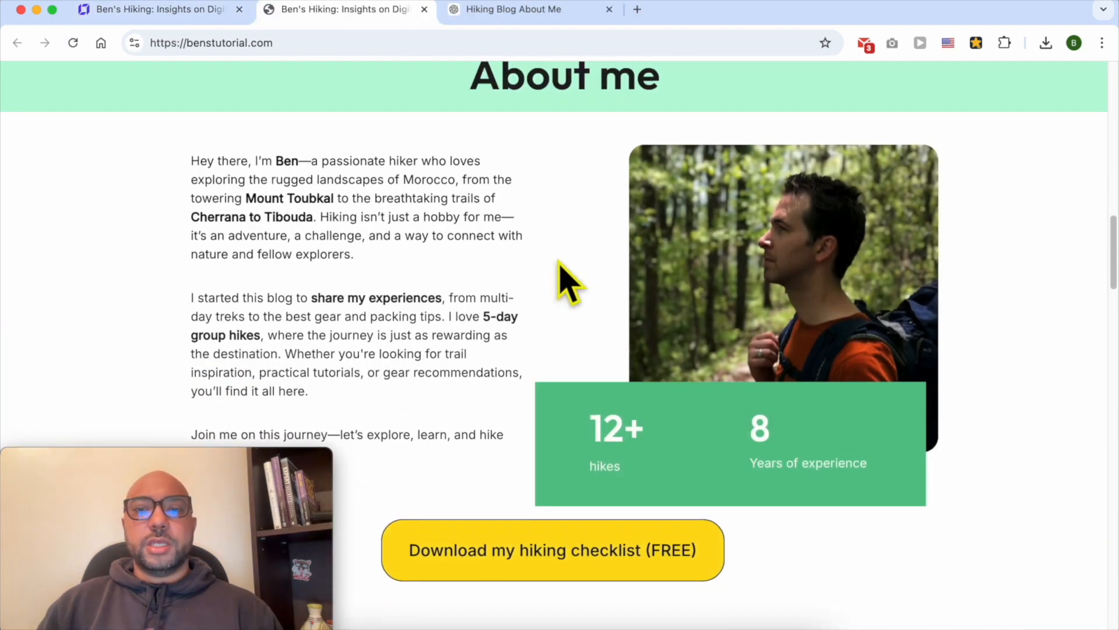
scroll(561, 268, up, 1)
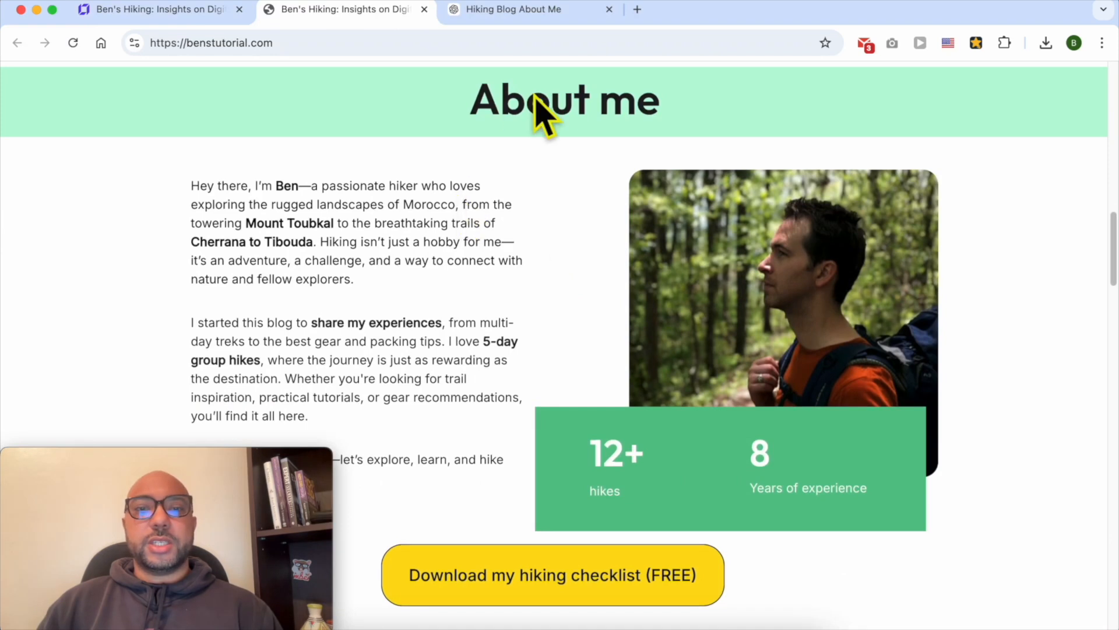
triple_click(466, 113)
click(810, 108)
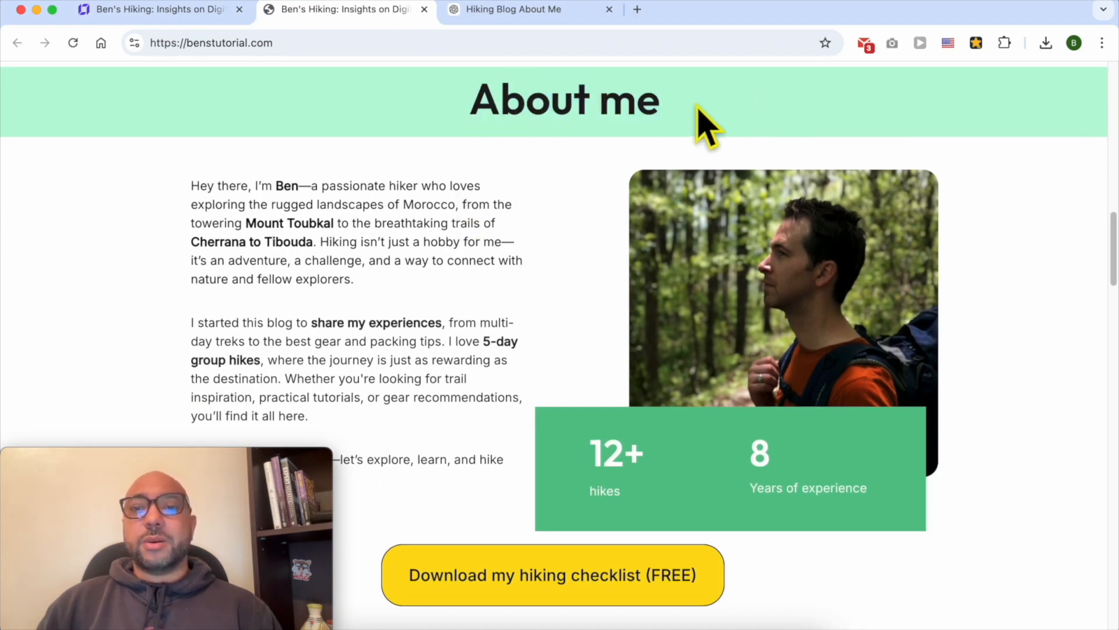
drag(697, 110, 460, 110)
click(735, 98)
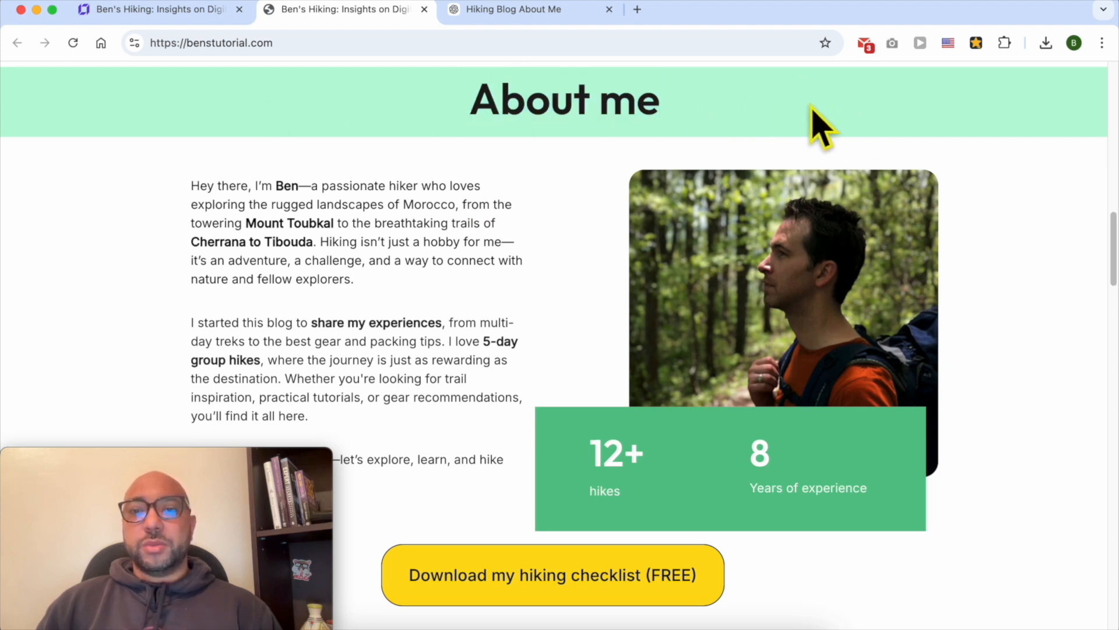
Review the published About me heading, text, statistics and checklist button on the live site
scroll(805, 119, up, 5)
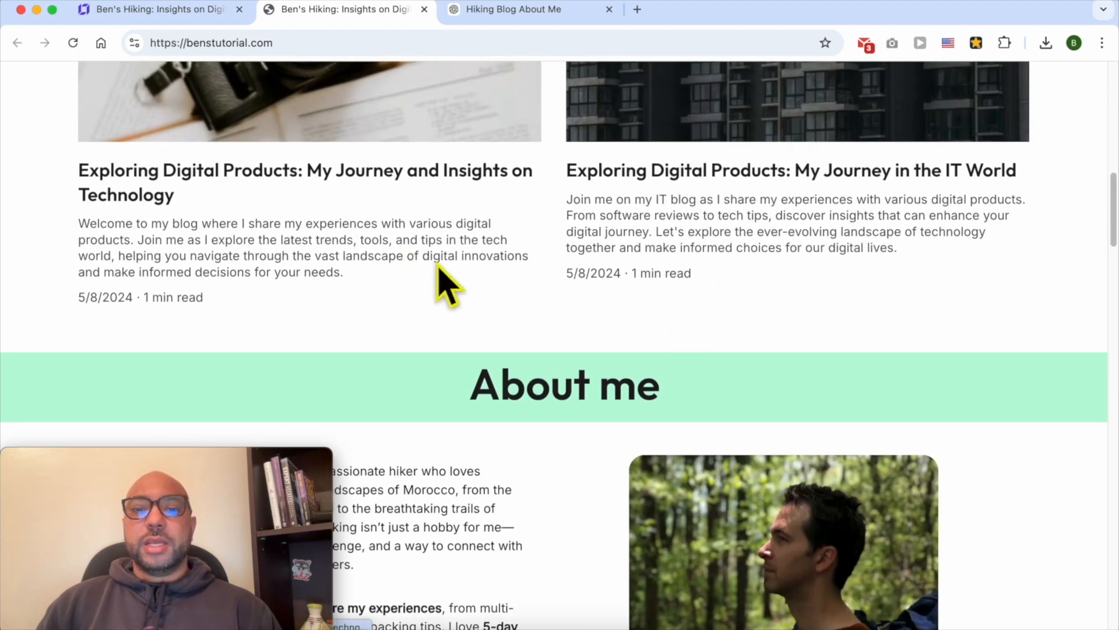
scroll(580, 221, down, 5)
scroll(662, 130, up, 2)
scroll(571, 224, down, 2)
scroll(570, 213, up, 1)
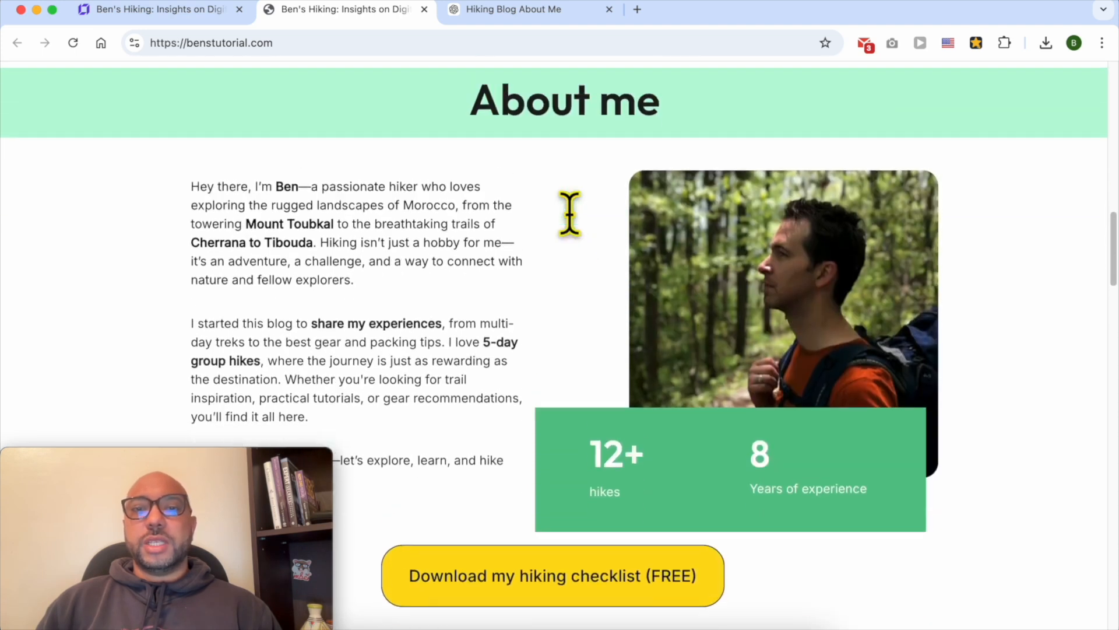
scroll(574, 224, up, 1)
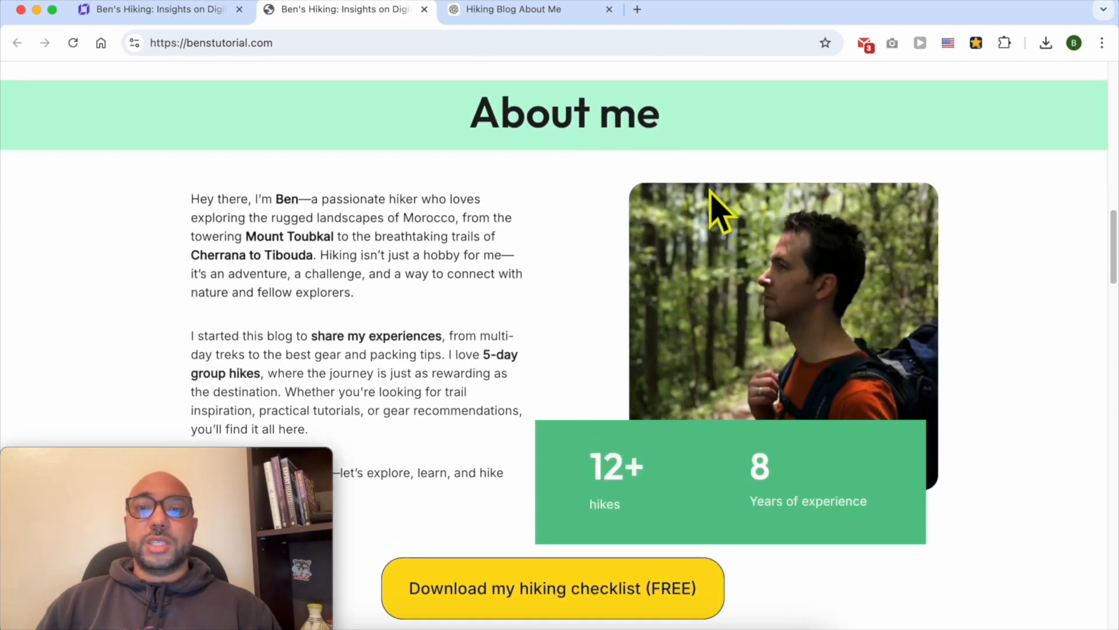
scroll(665, 312, up, 10)
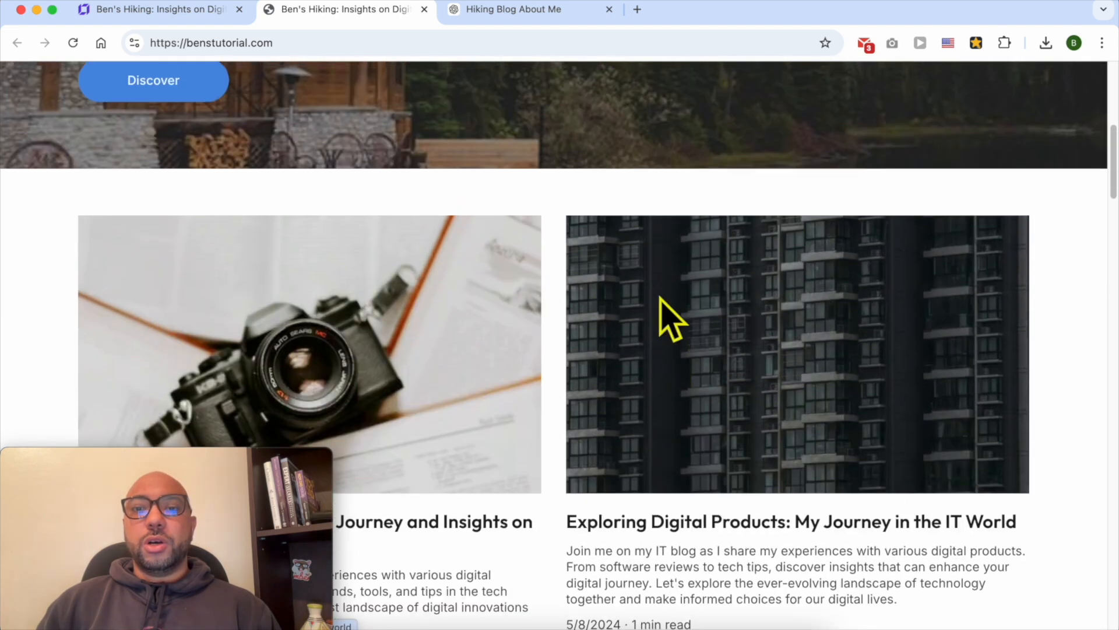
scroll(665, 312, down, 9)
scroll(633, 198, down, 3)
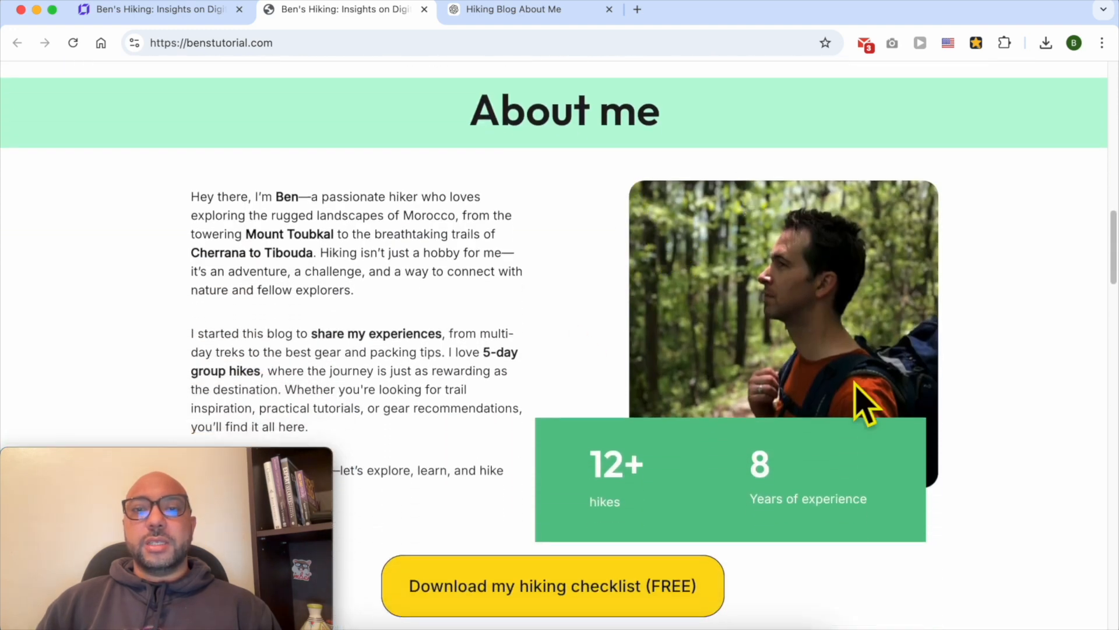
scroll(357, 170, down, 1)
triple_click(357, 171)
scroll(395, 262, down, 3)
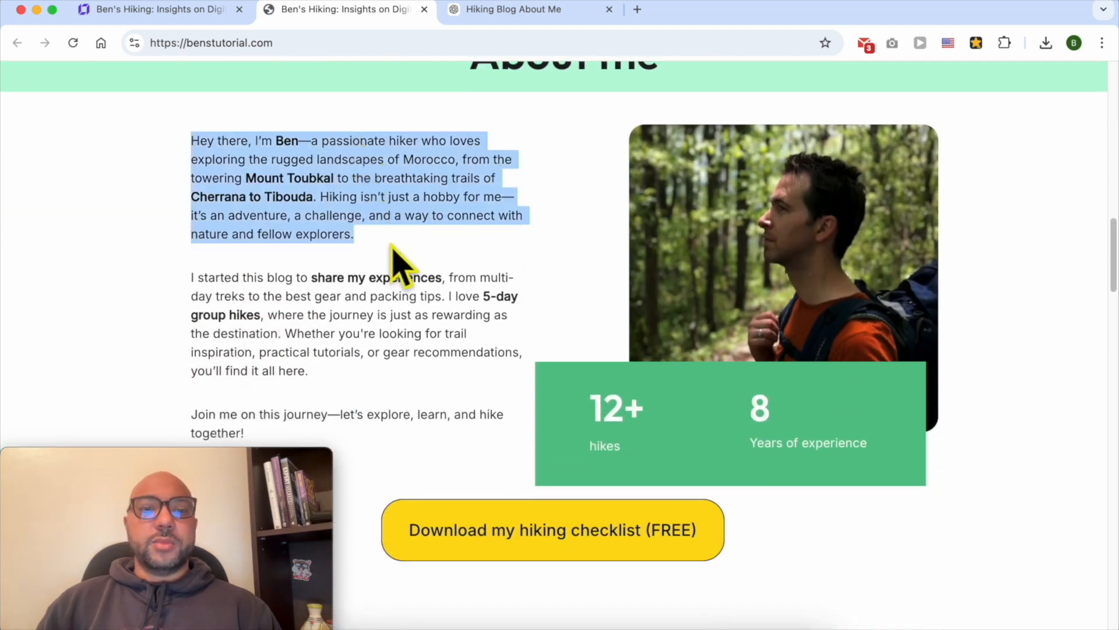
drag(400, 345, 221, 110)
click(408, 230)
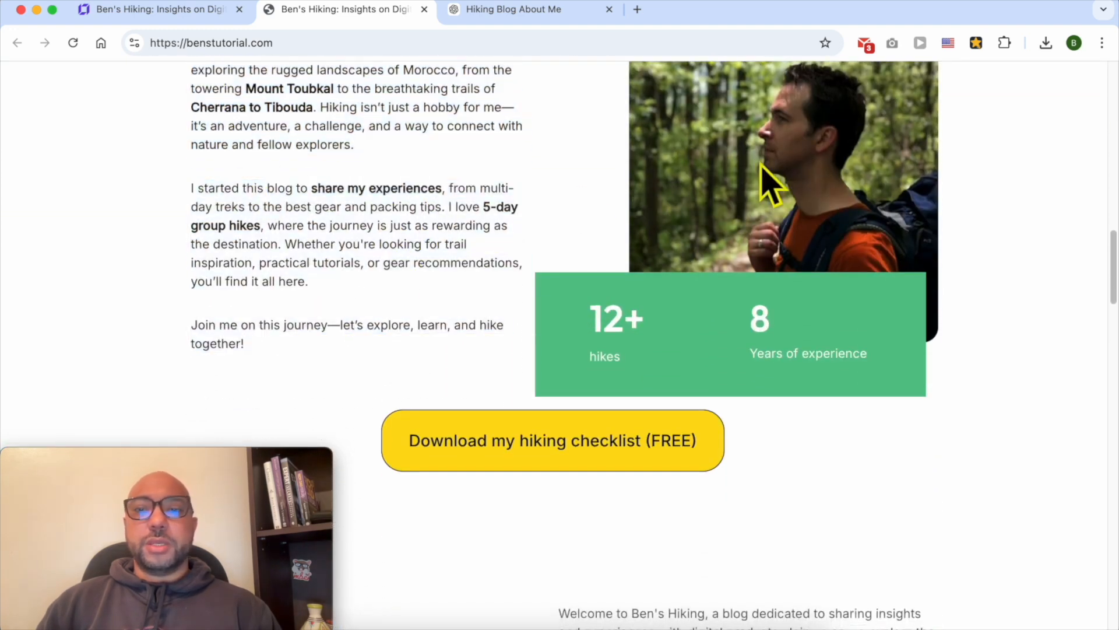
drag(813, 348, 646, 324)
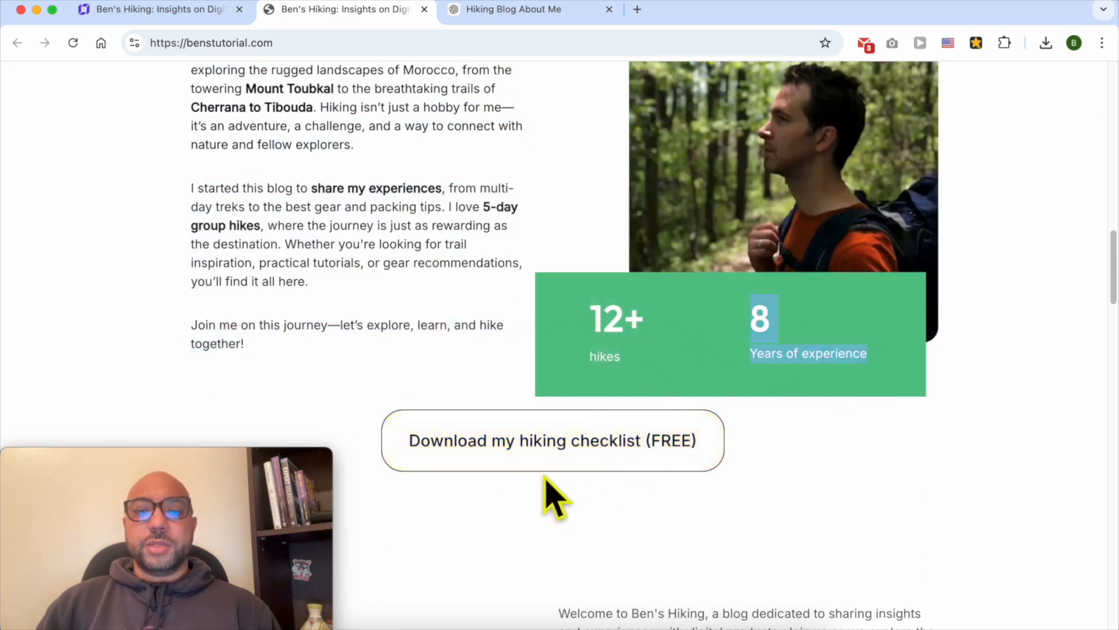
scroll(999, 551, up, 3)
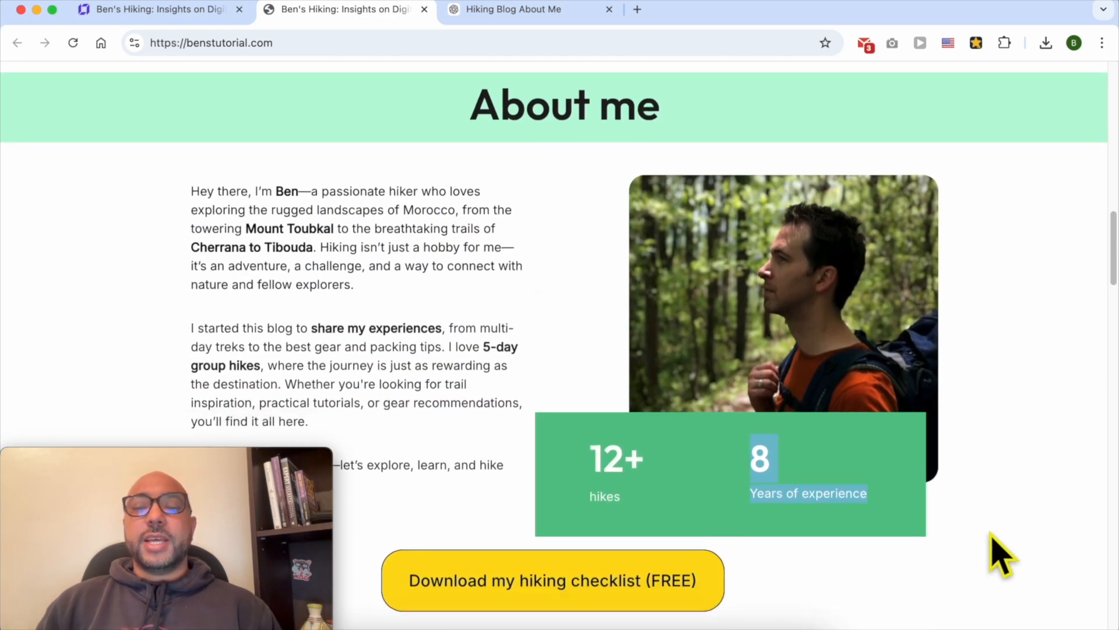